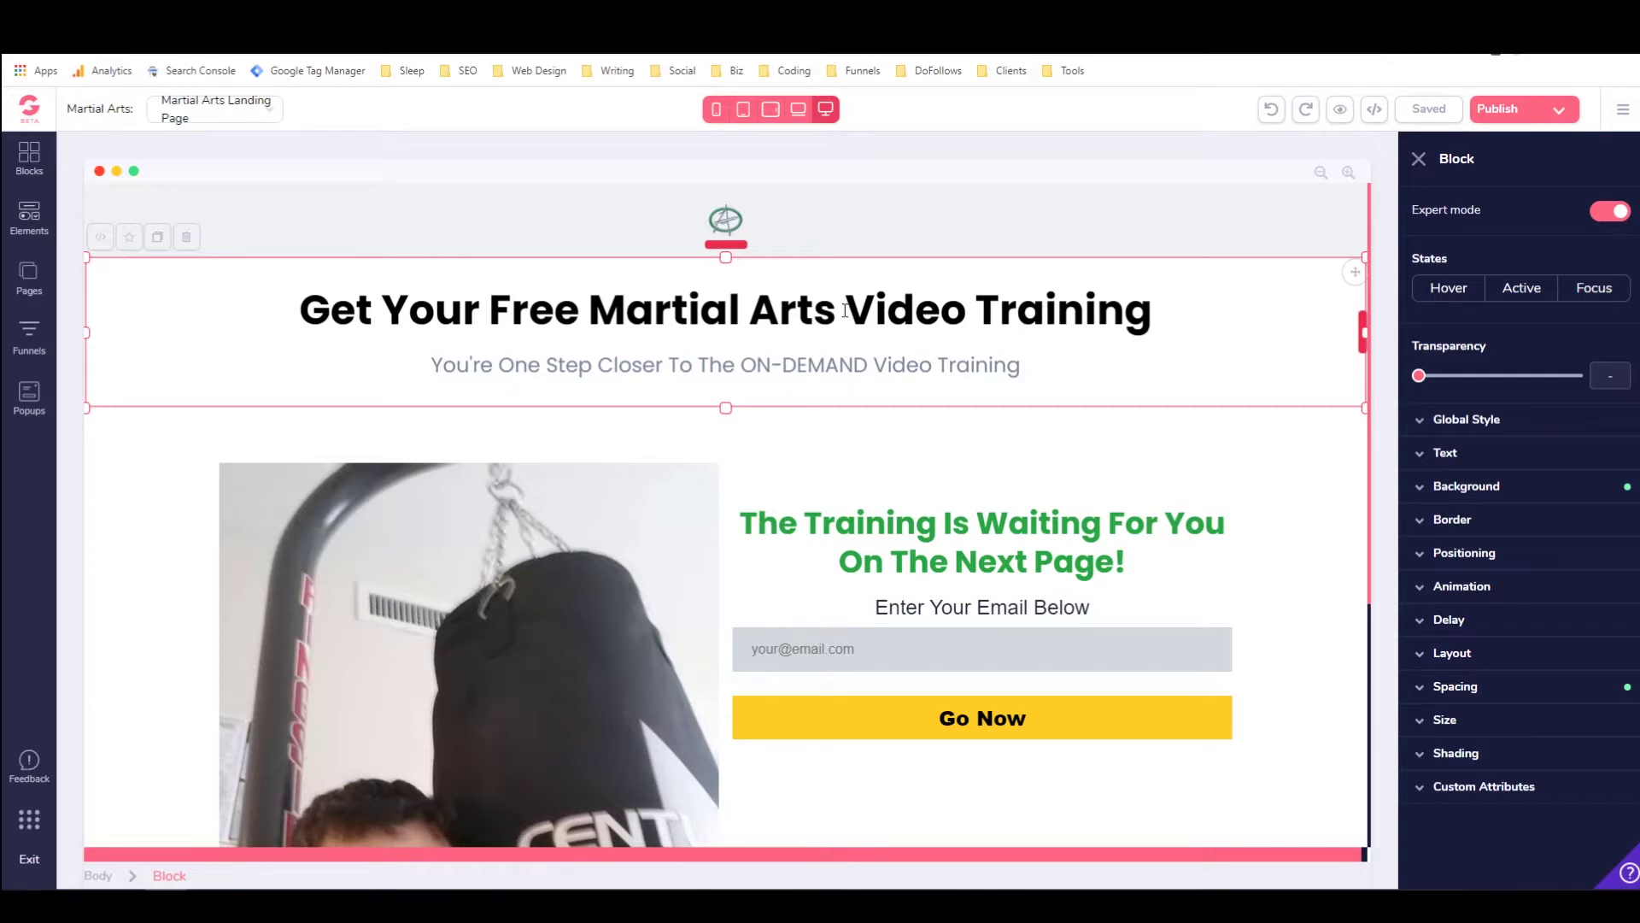
Preview the landing page at mobile, tablet, landscape tablet, laptop and desktop widths.
scroll(649, 261, down, 4)
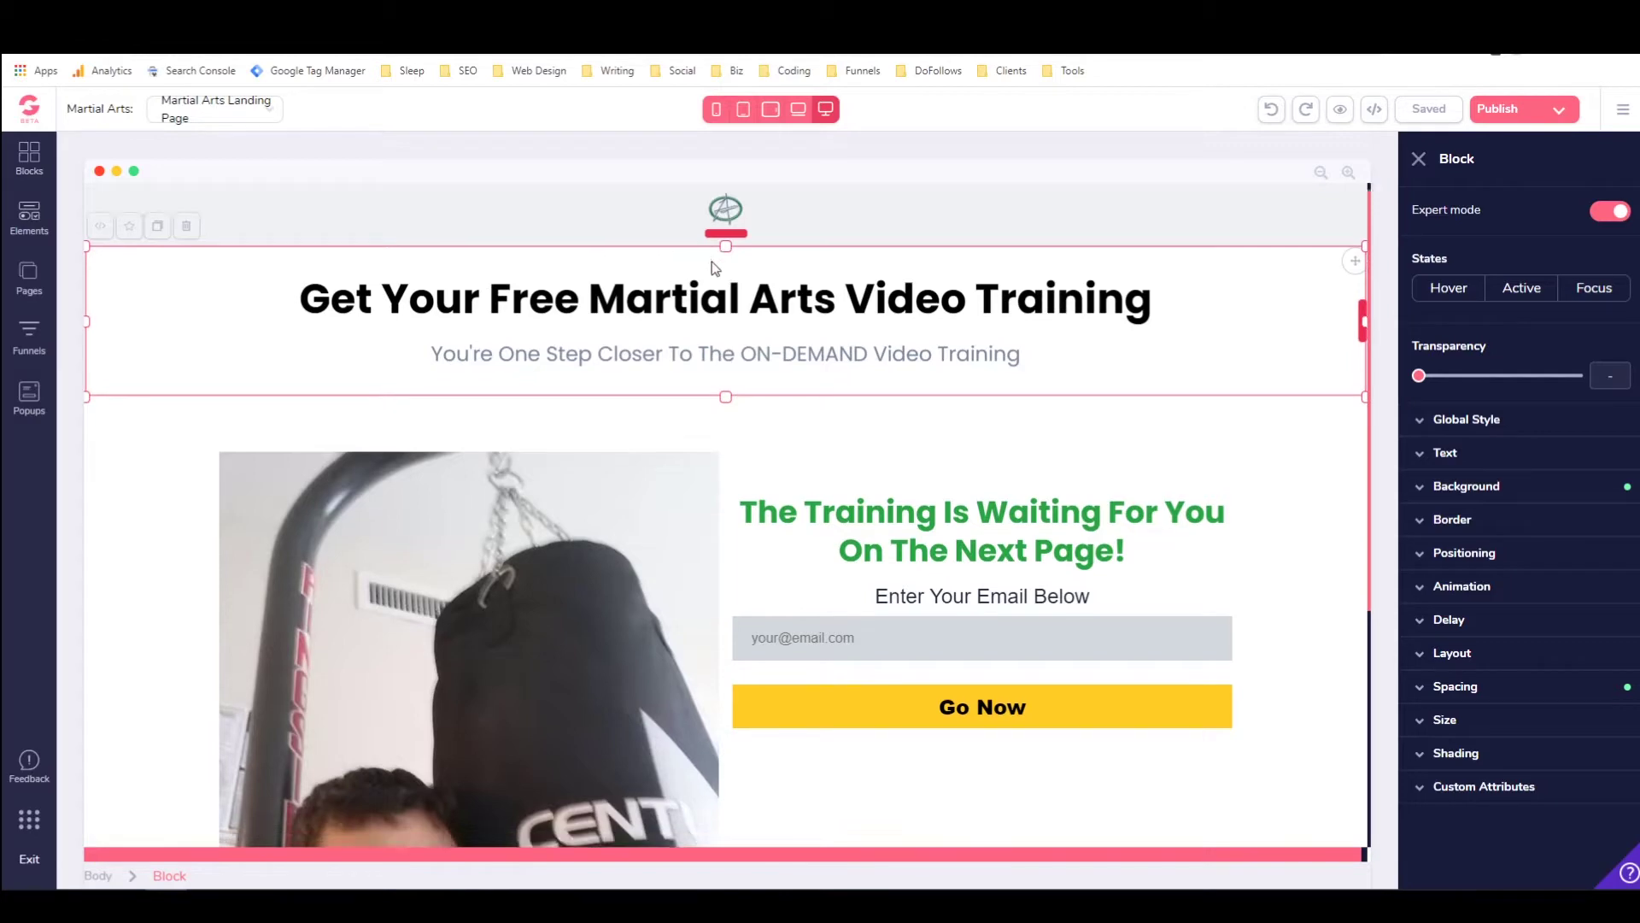
scroll(711, 254, up, 2)
scroll(698, 319, up, 3)
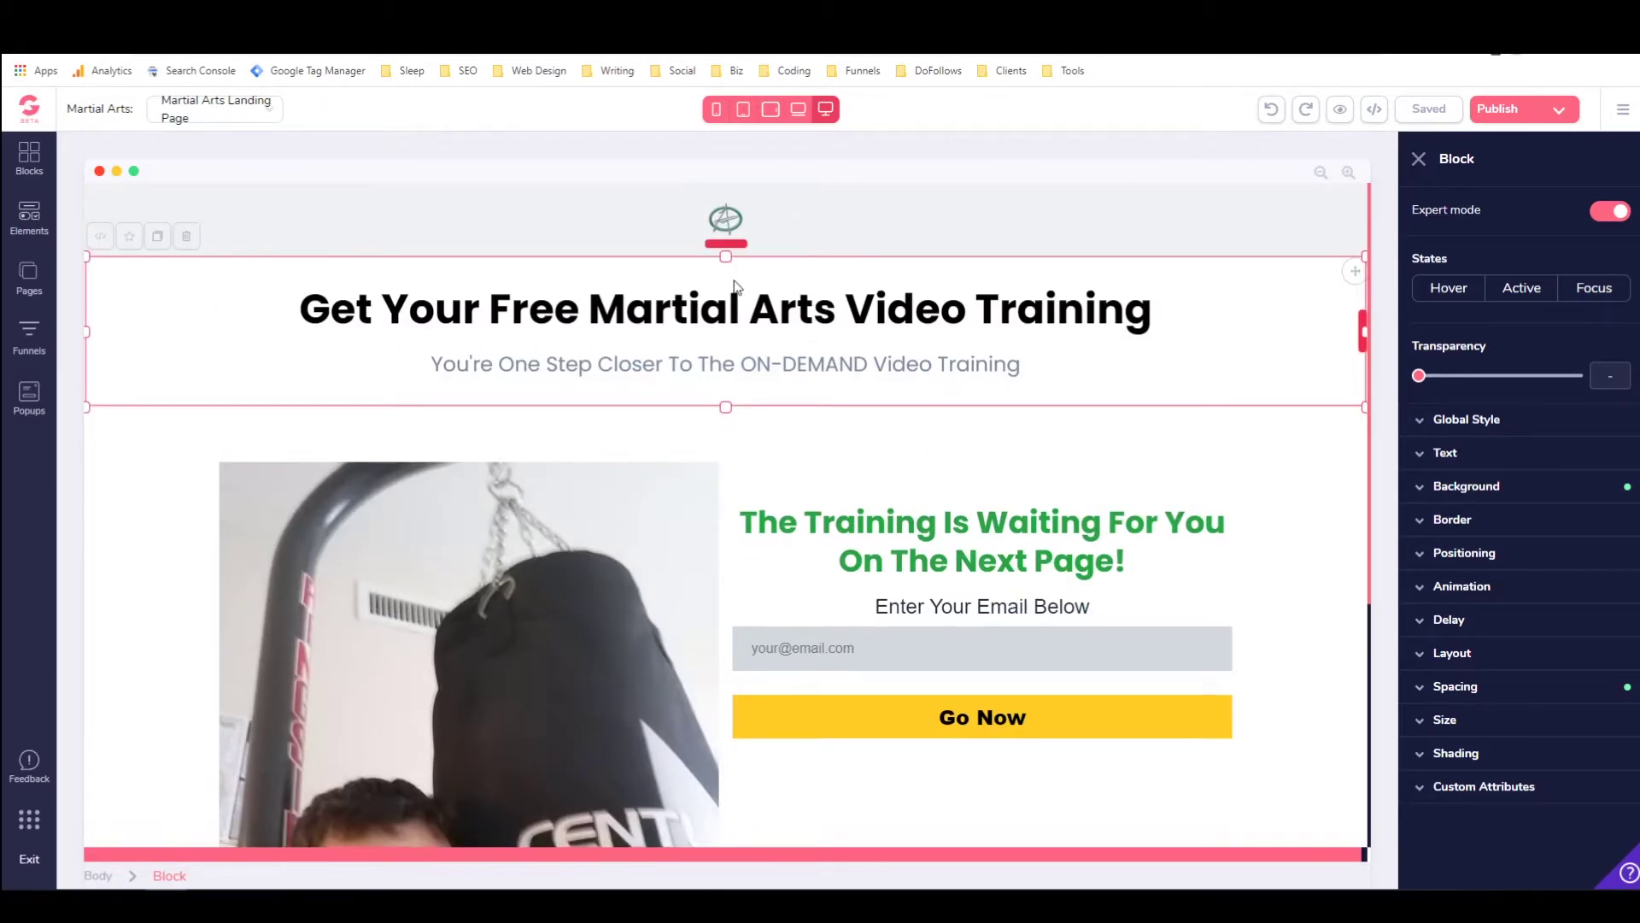
scroll(751, 278, down, 5)
scroll(731, 289, up, 3)
scroll(730, 290, up, 2)
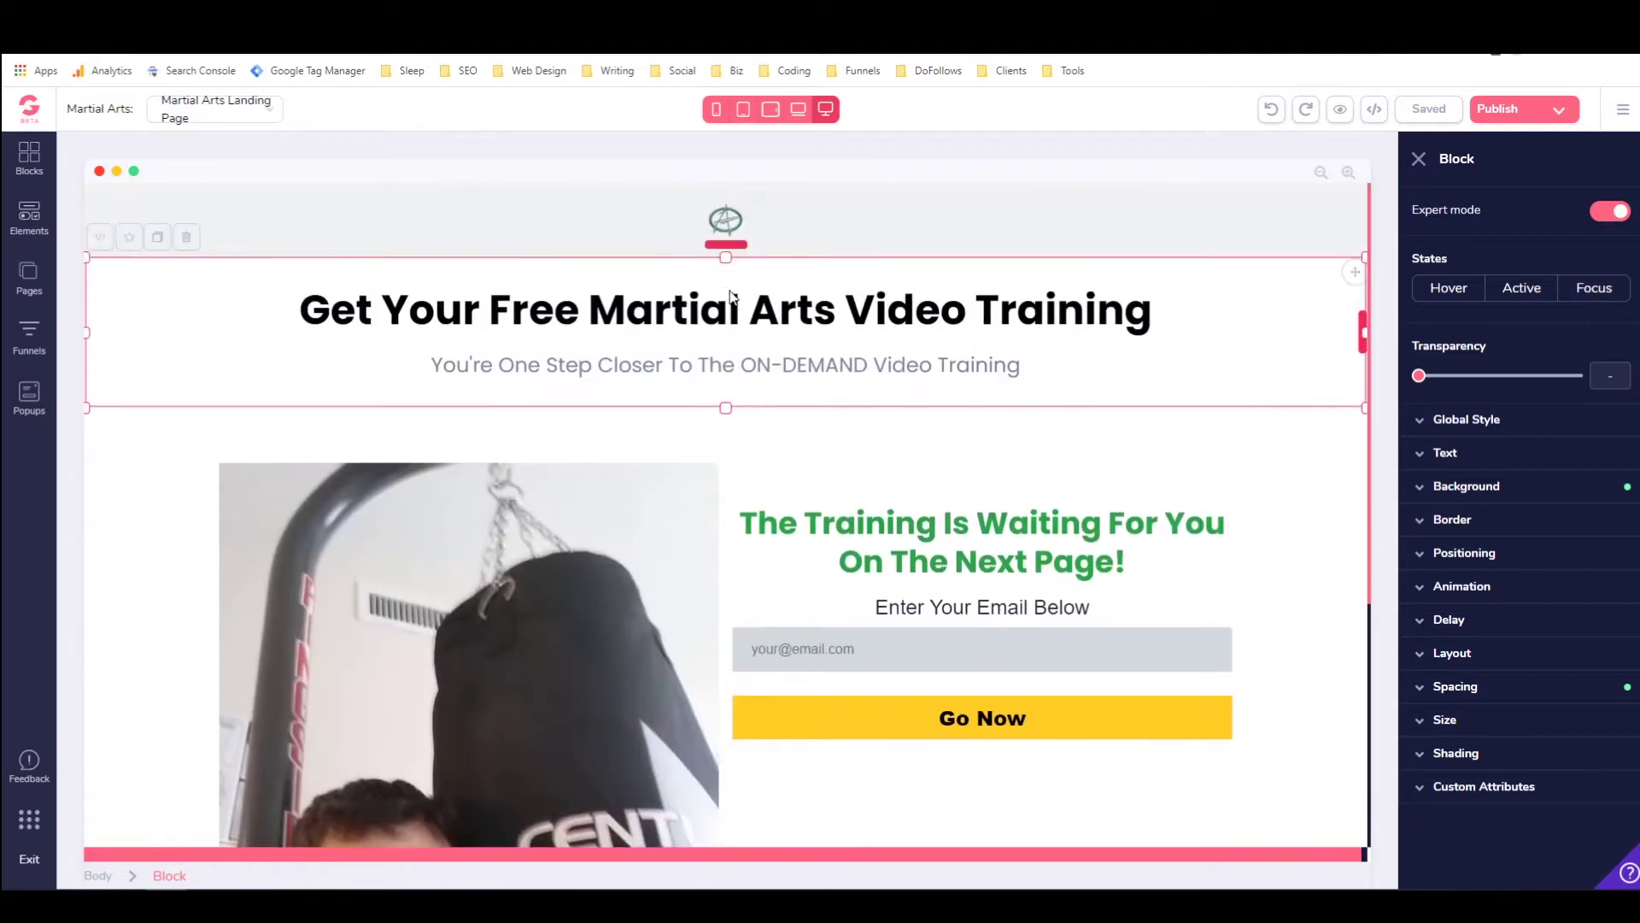
scroll(726, 290, down, 3)
scroll(726, 291, down, 2)
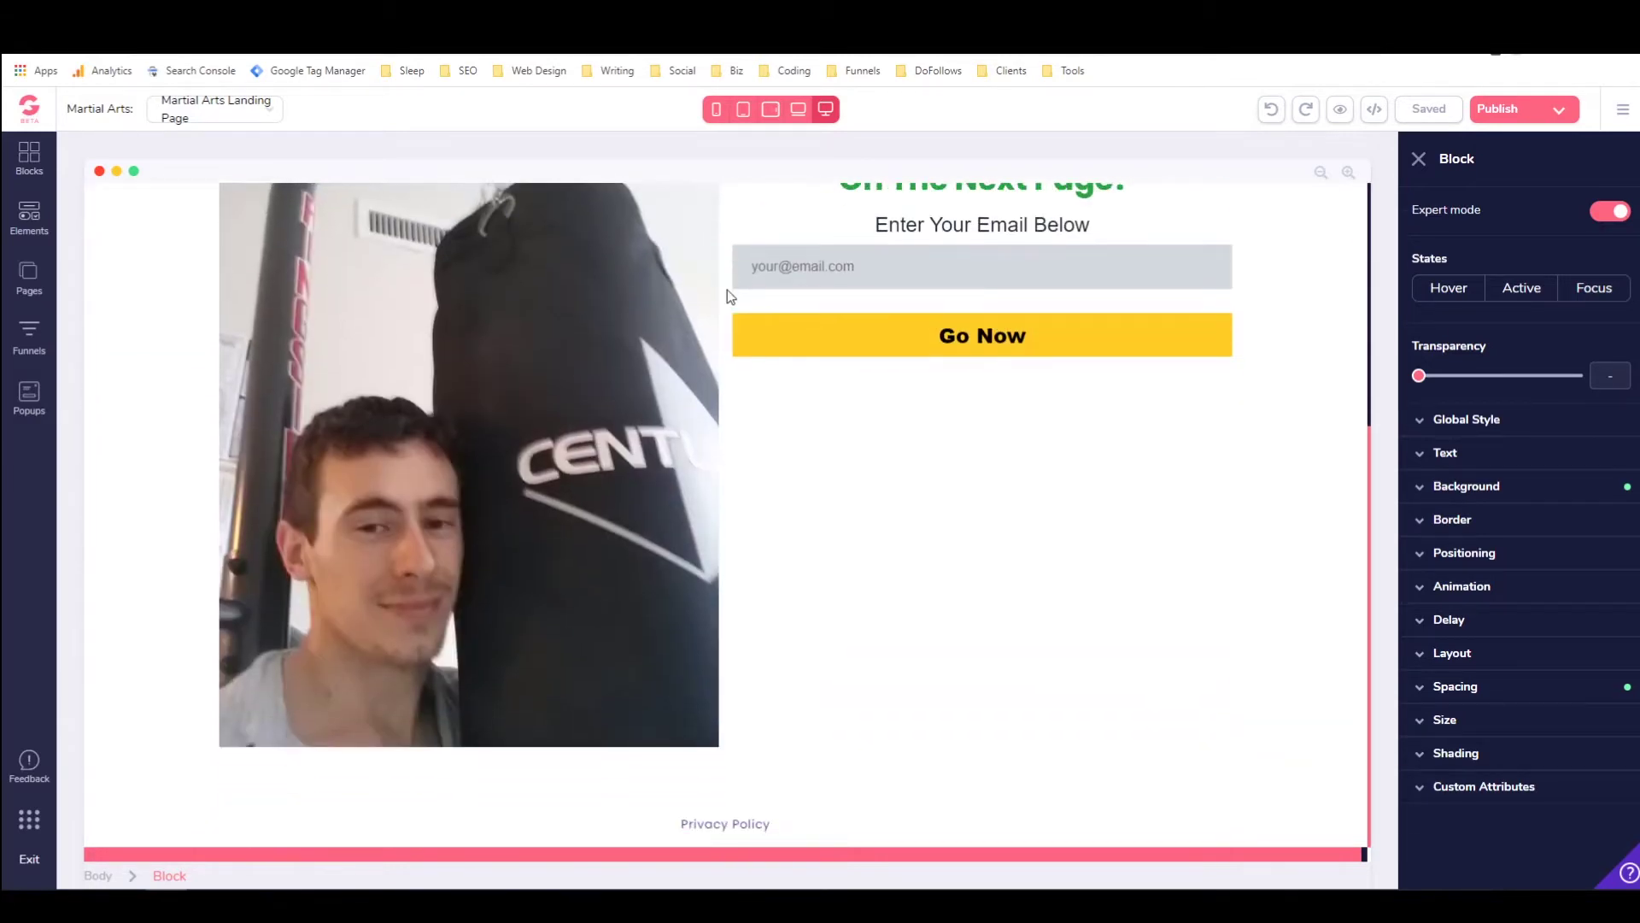
scroll(710, 308, up, 4)
scroll(691, 324, down, 1)
scroll(691, 329, down, 2)
scroll(688, 326, up, 4)
click(716, 109)
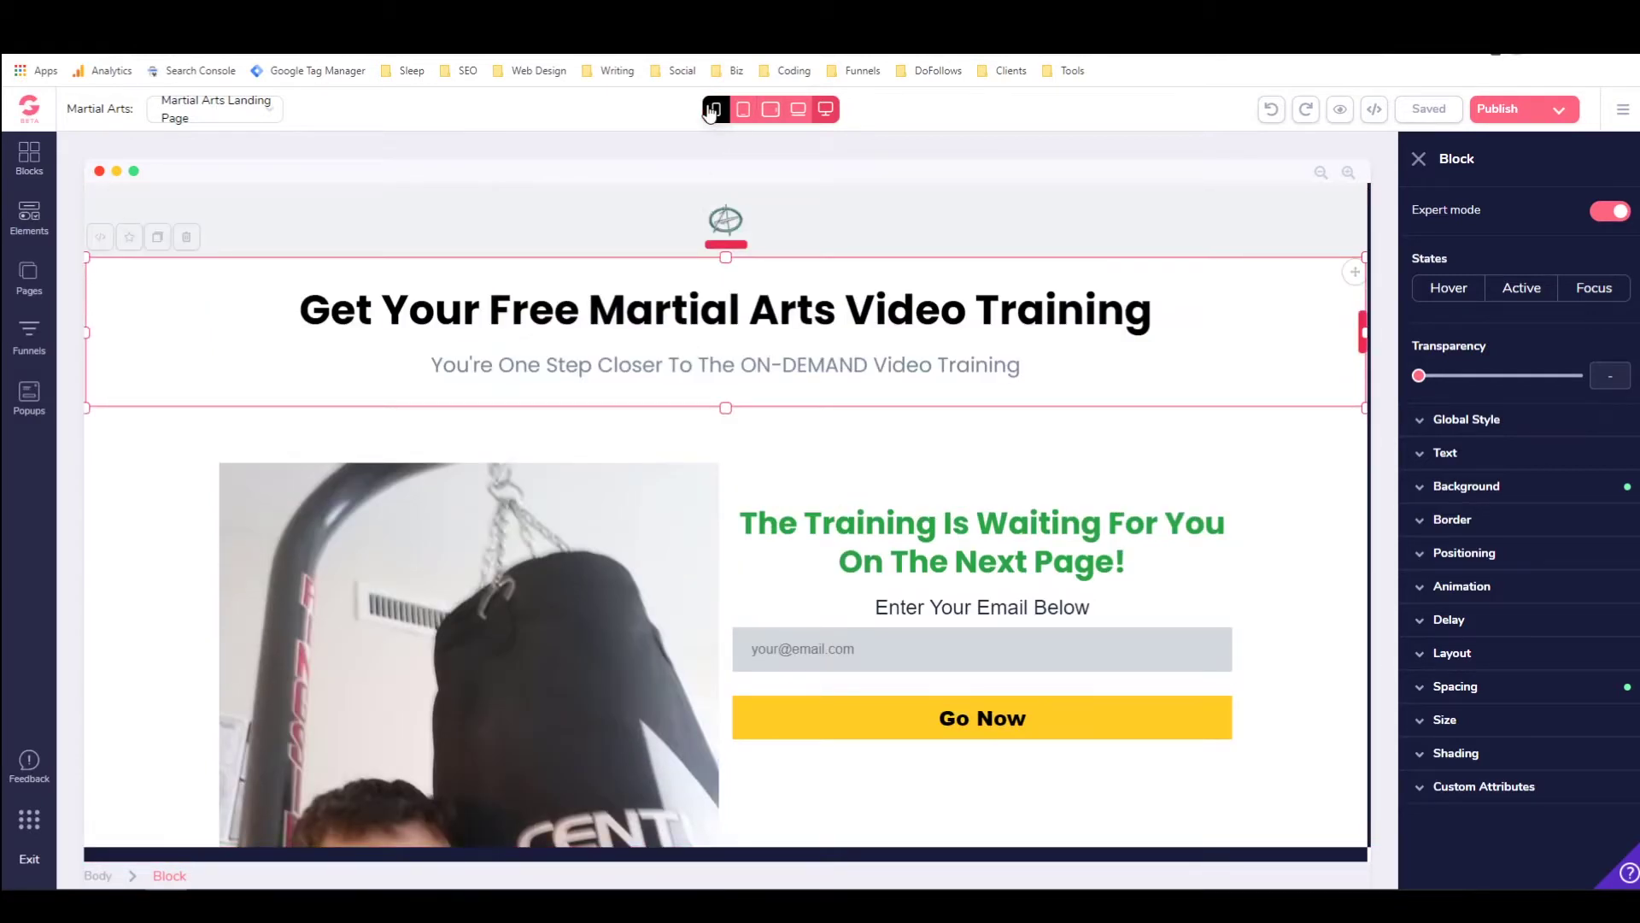
click(743, 109)
click(771, 109)
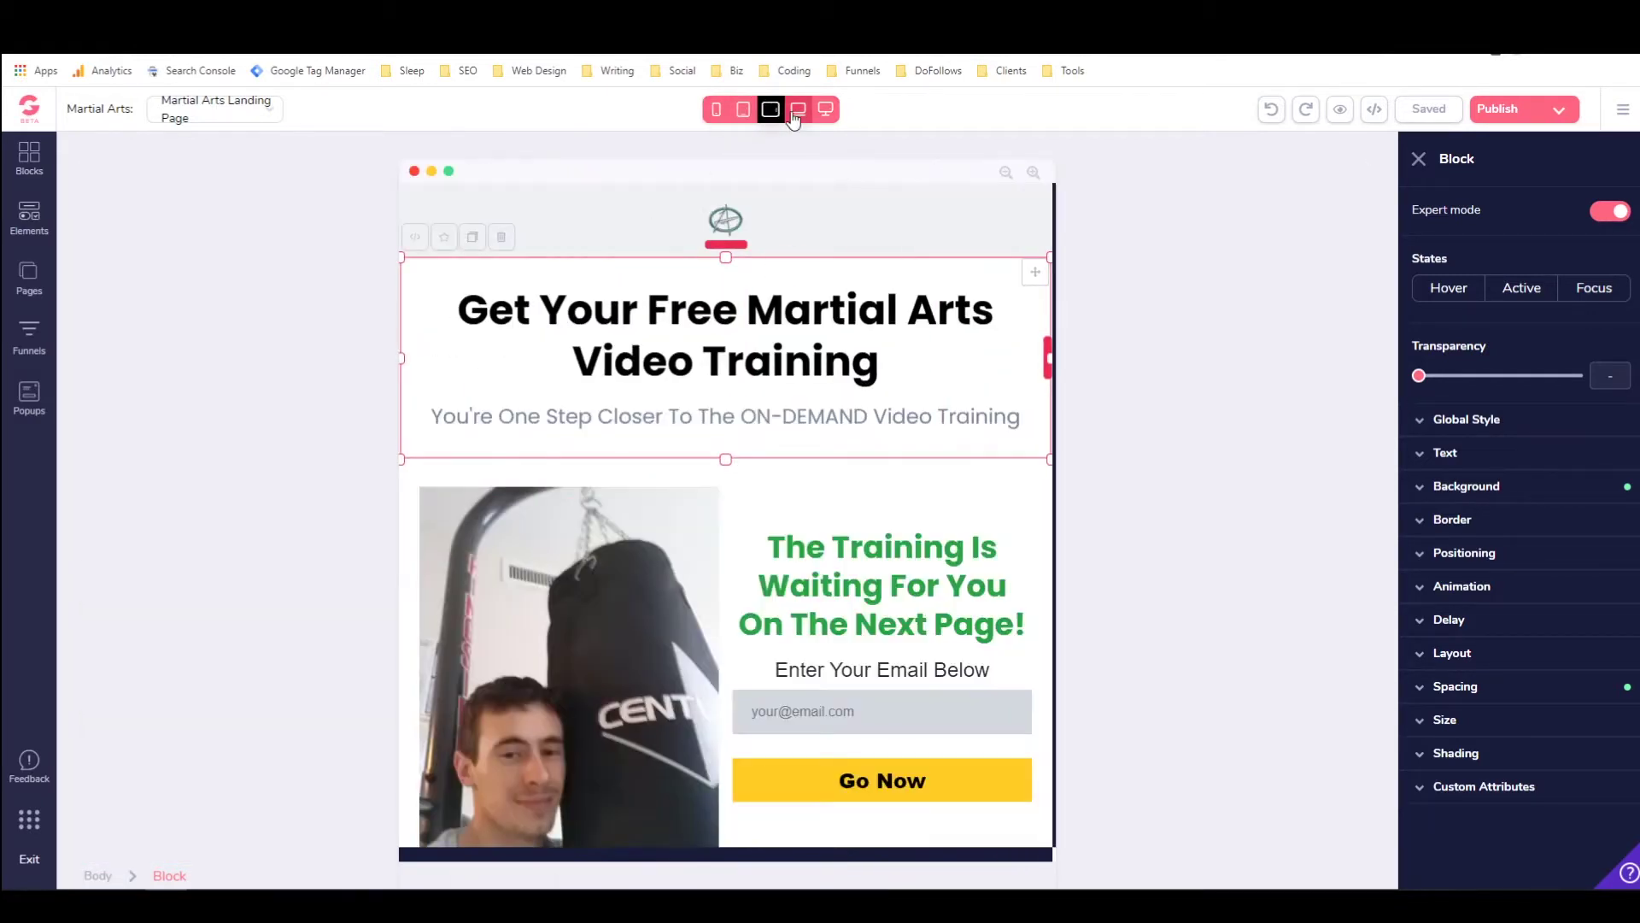
click(798, 110)
click(826, 109)
scroll(773, 265, down, 2)
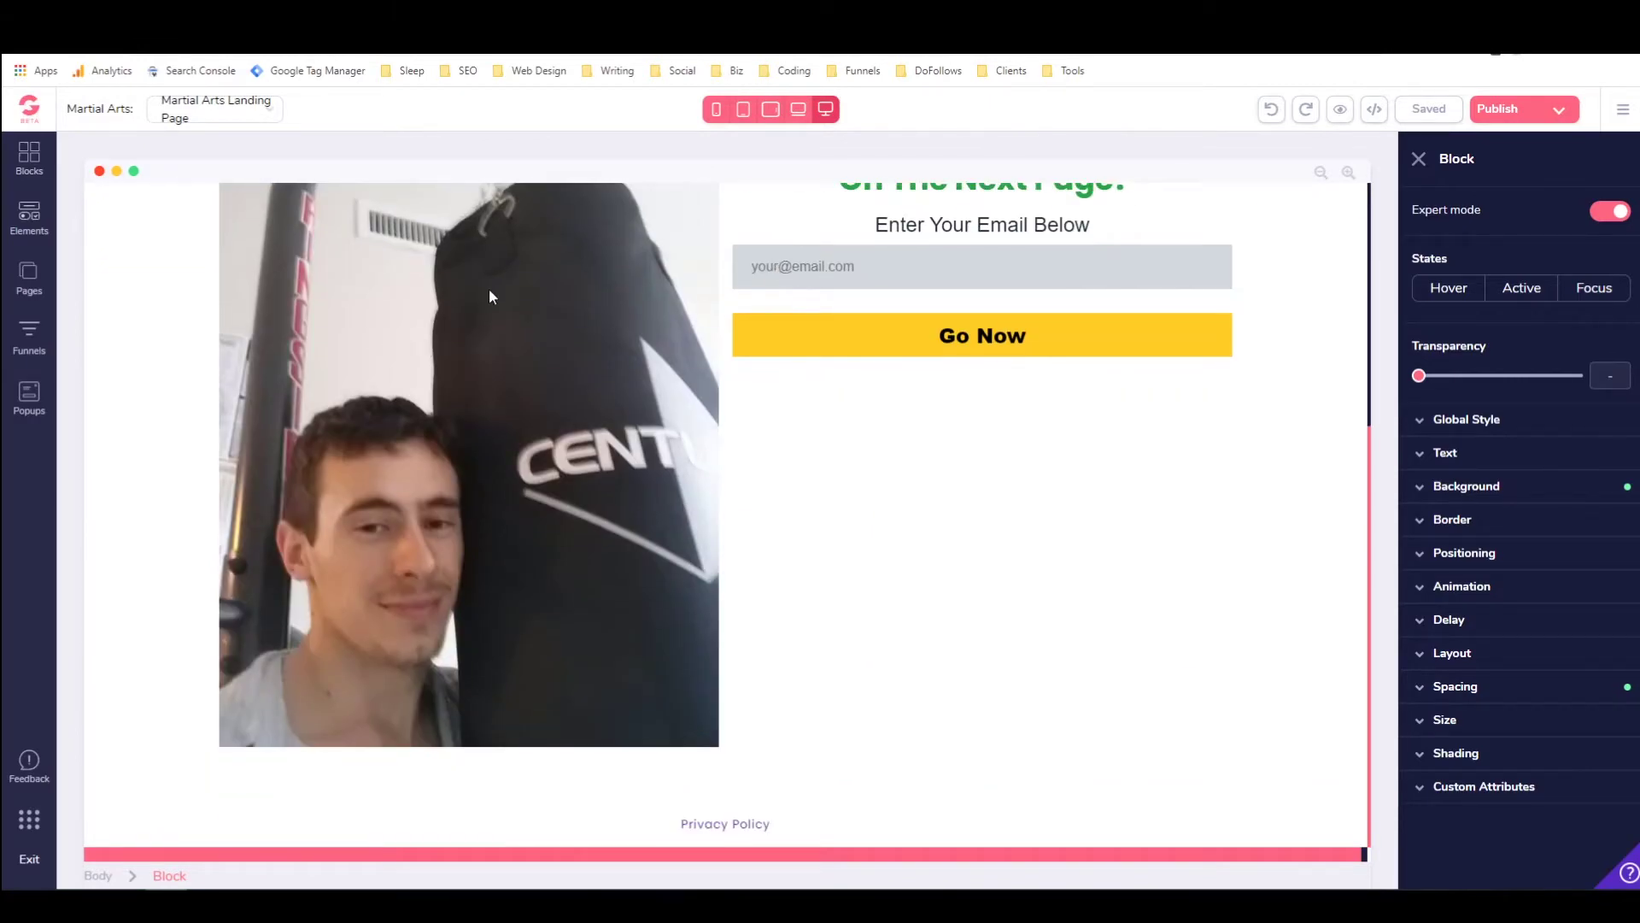
scroll(488, 289, up, 3)
scroll(556, 323, up, 2)
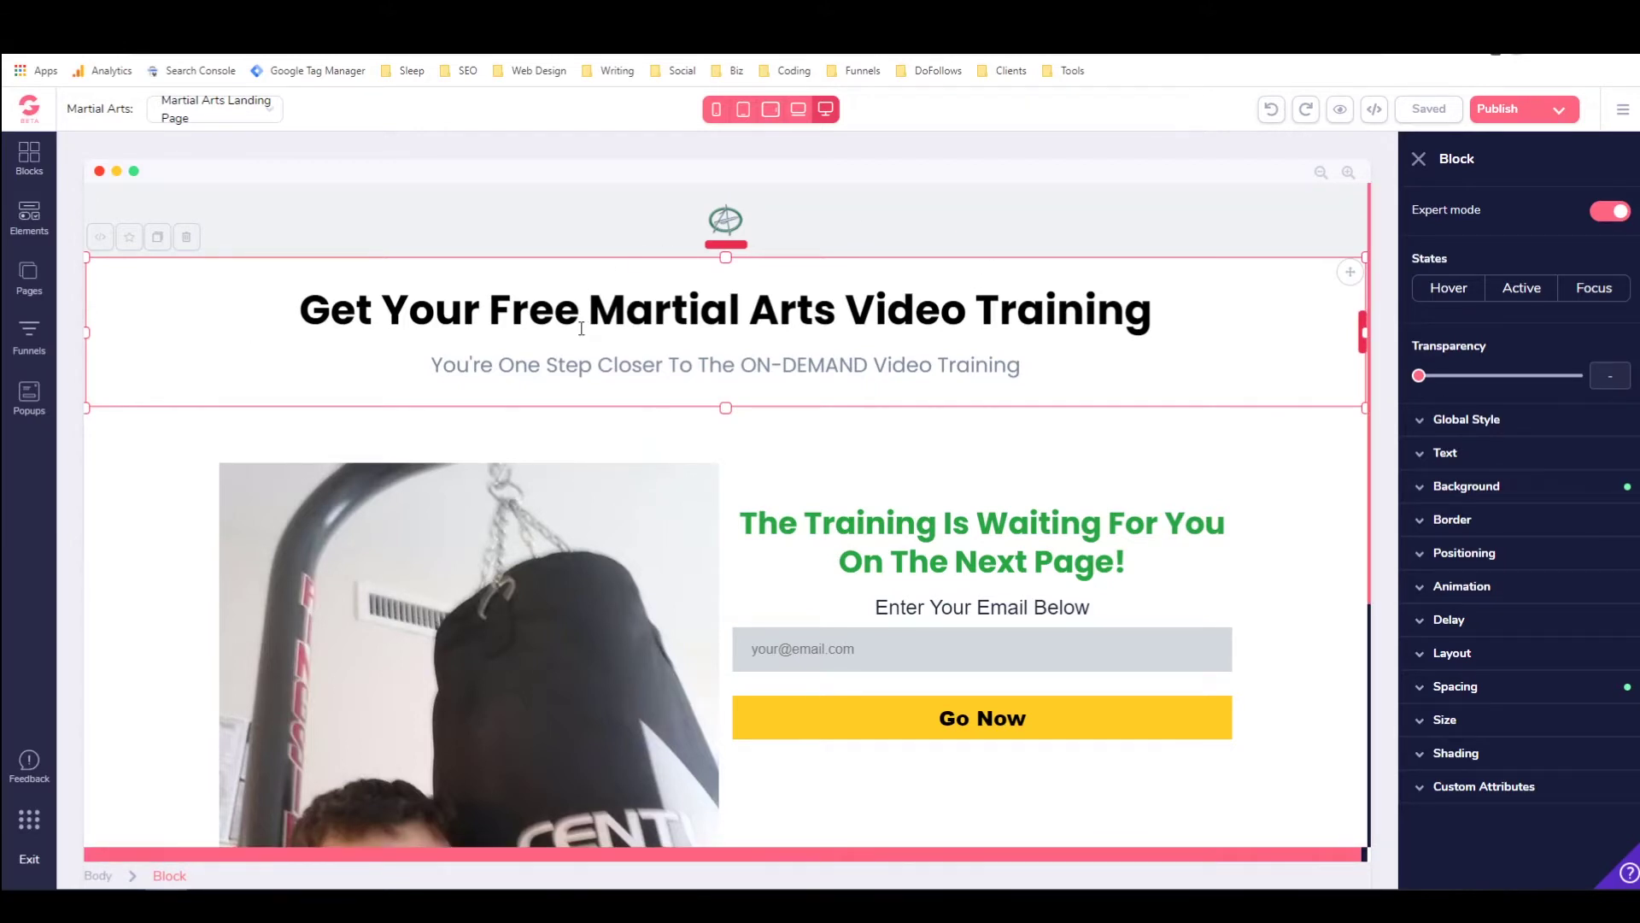
Go to Funnels, open Funnel 1 and start adding a new page with the pink +.
scroll(581, 328, down, 2)
scroll(531, 282, up, 2)
scroll(496, 325, down, 3)
scroll(479, 345, up, 2)
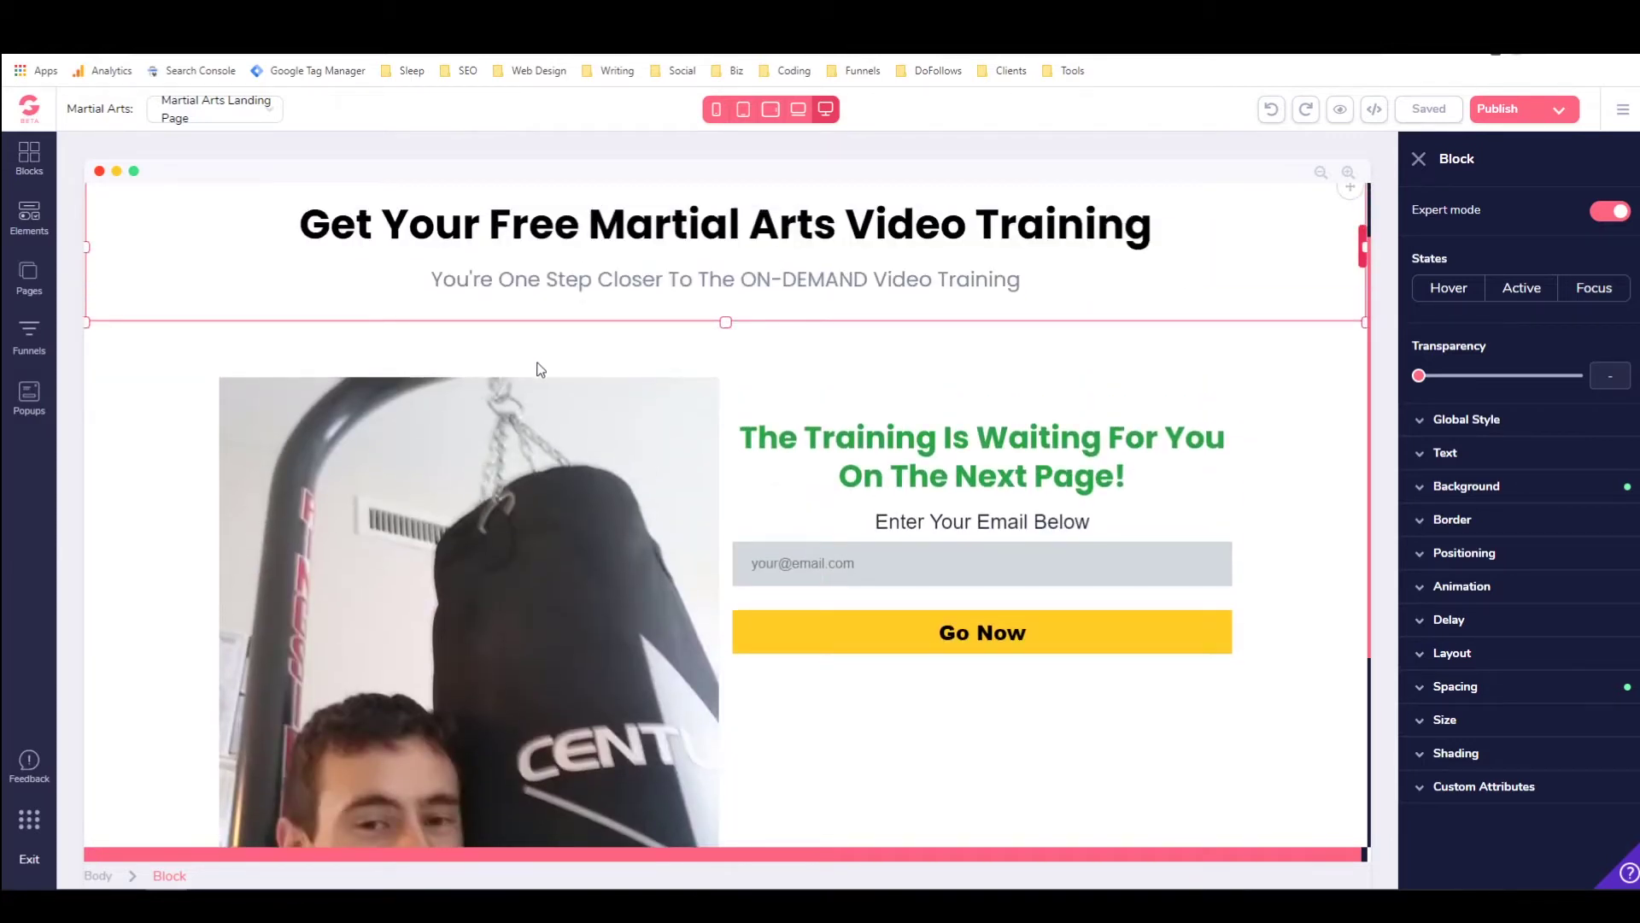
click(27, 333)
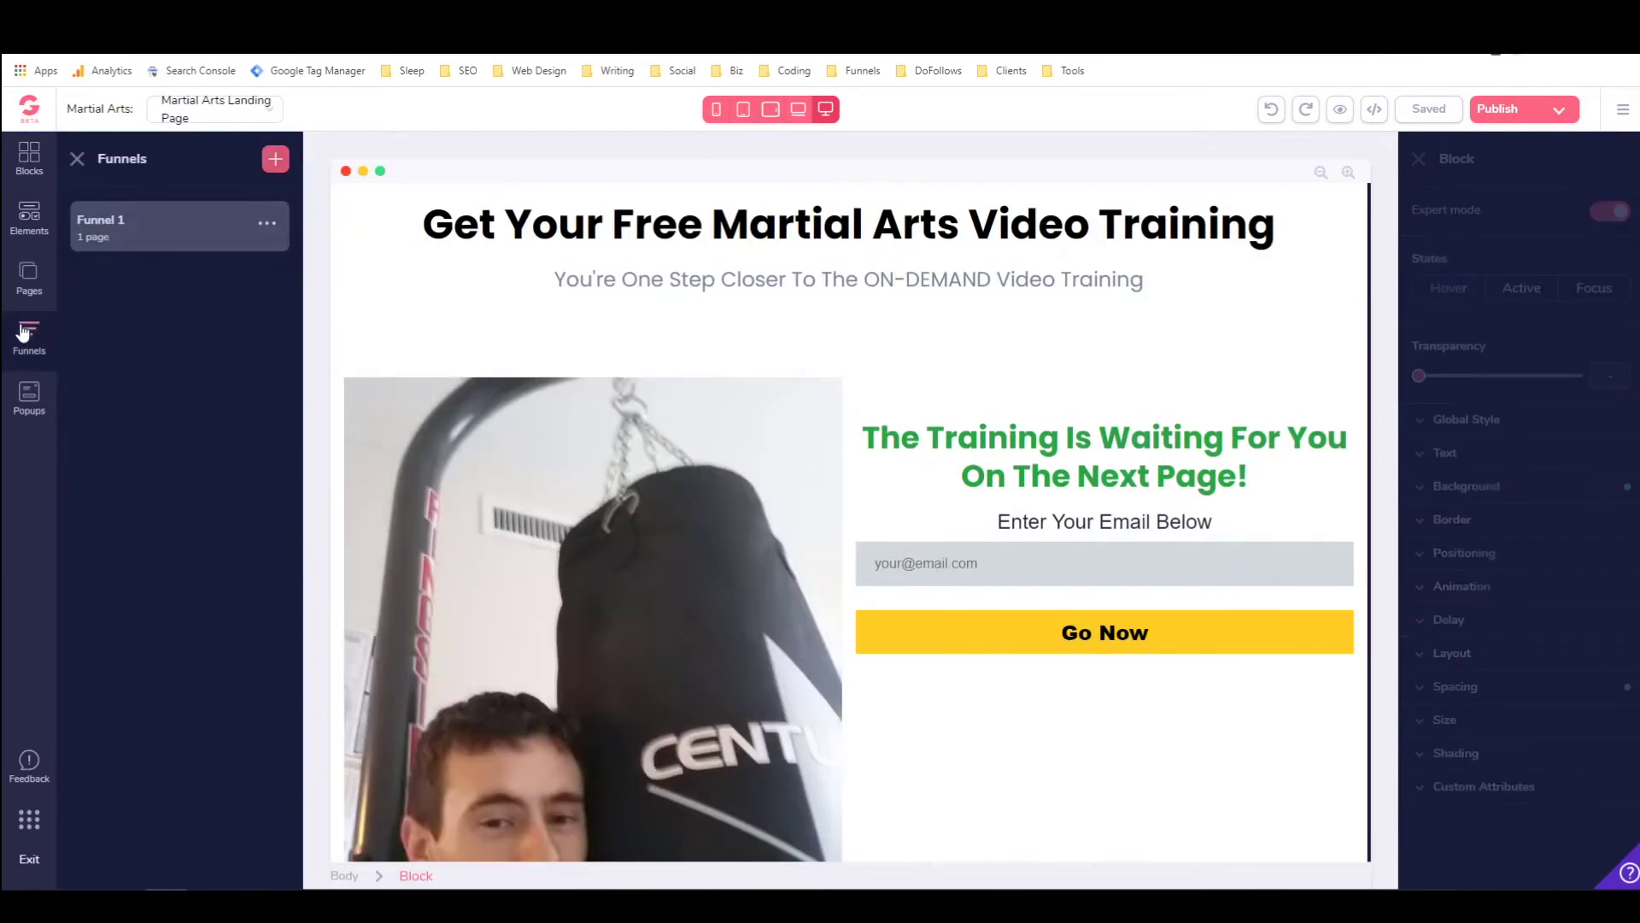
click(168, 238)
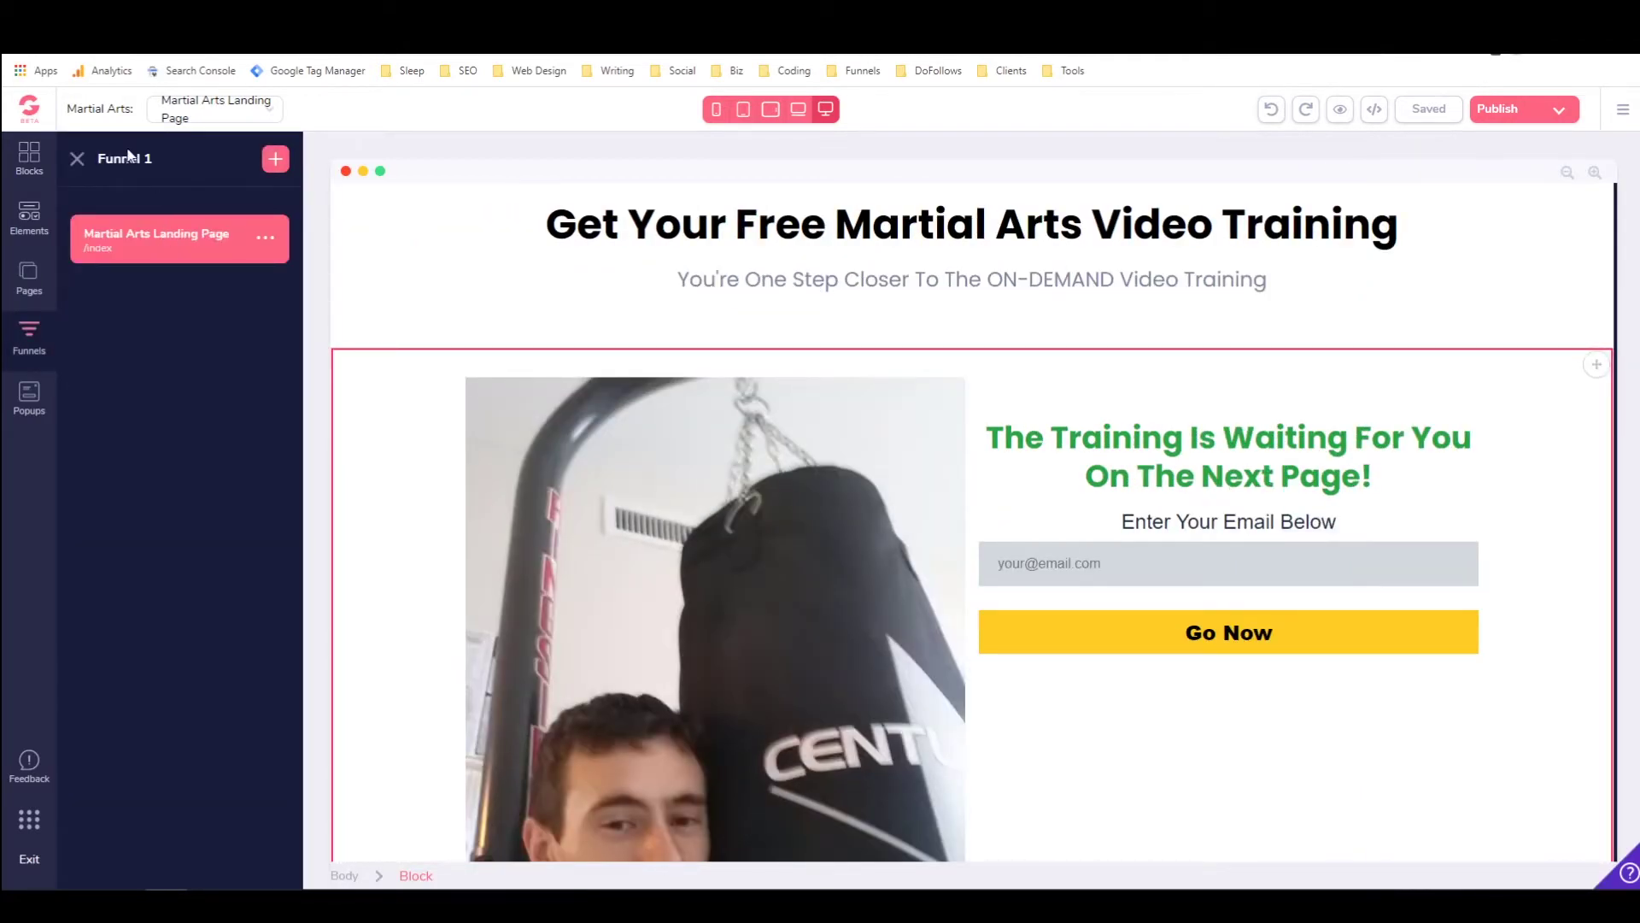
click(274, 161)
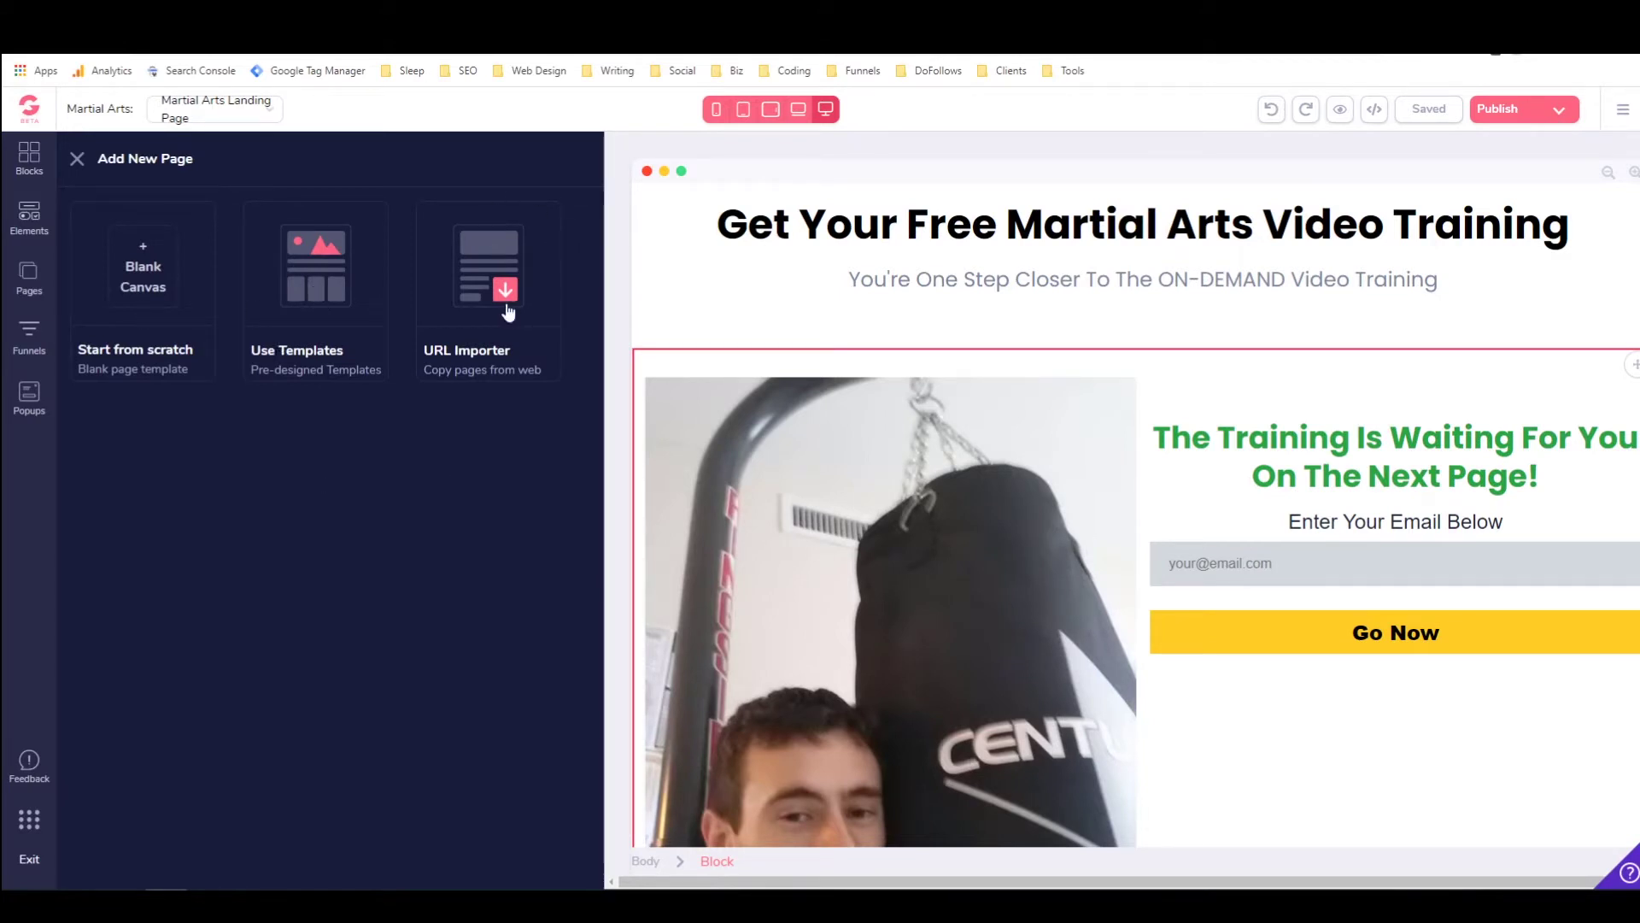
Search the templates for 'thank' and create the page from Giveaway or Contest Thank You.
click(323, 287)
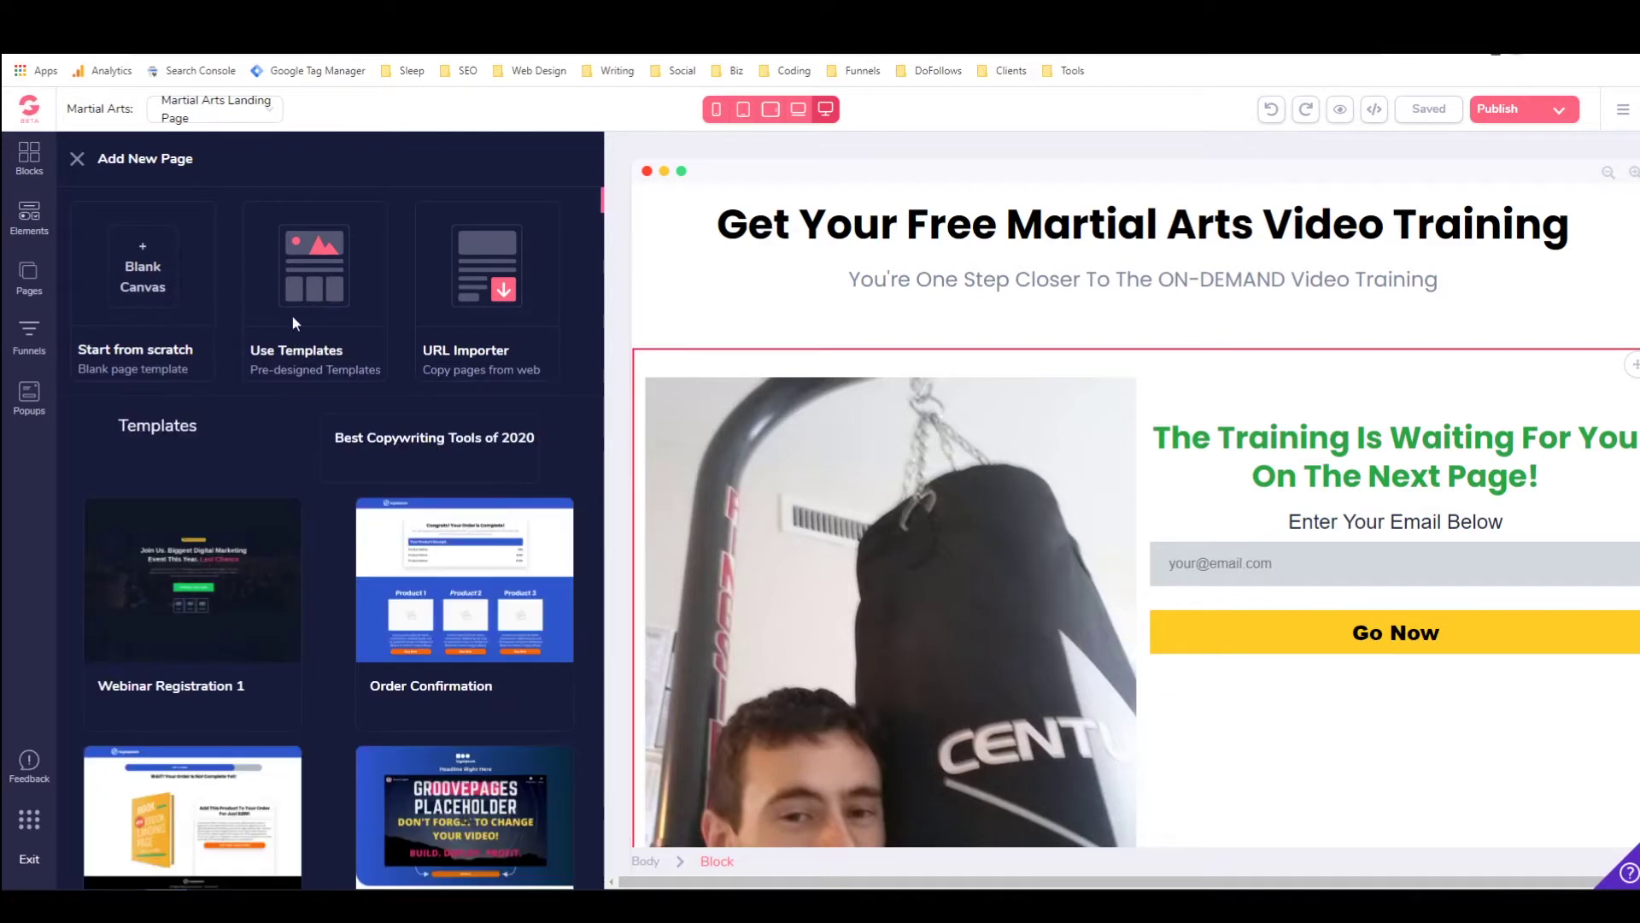
scroll(279, 347, down, 4)
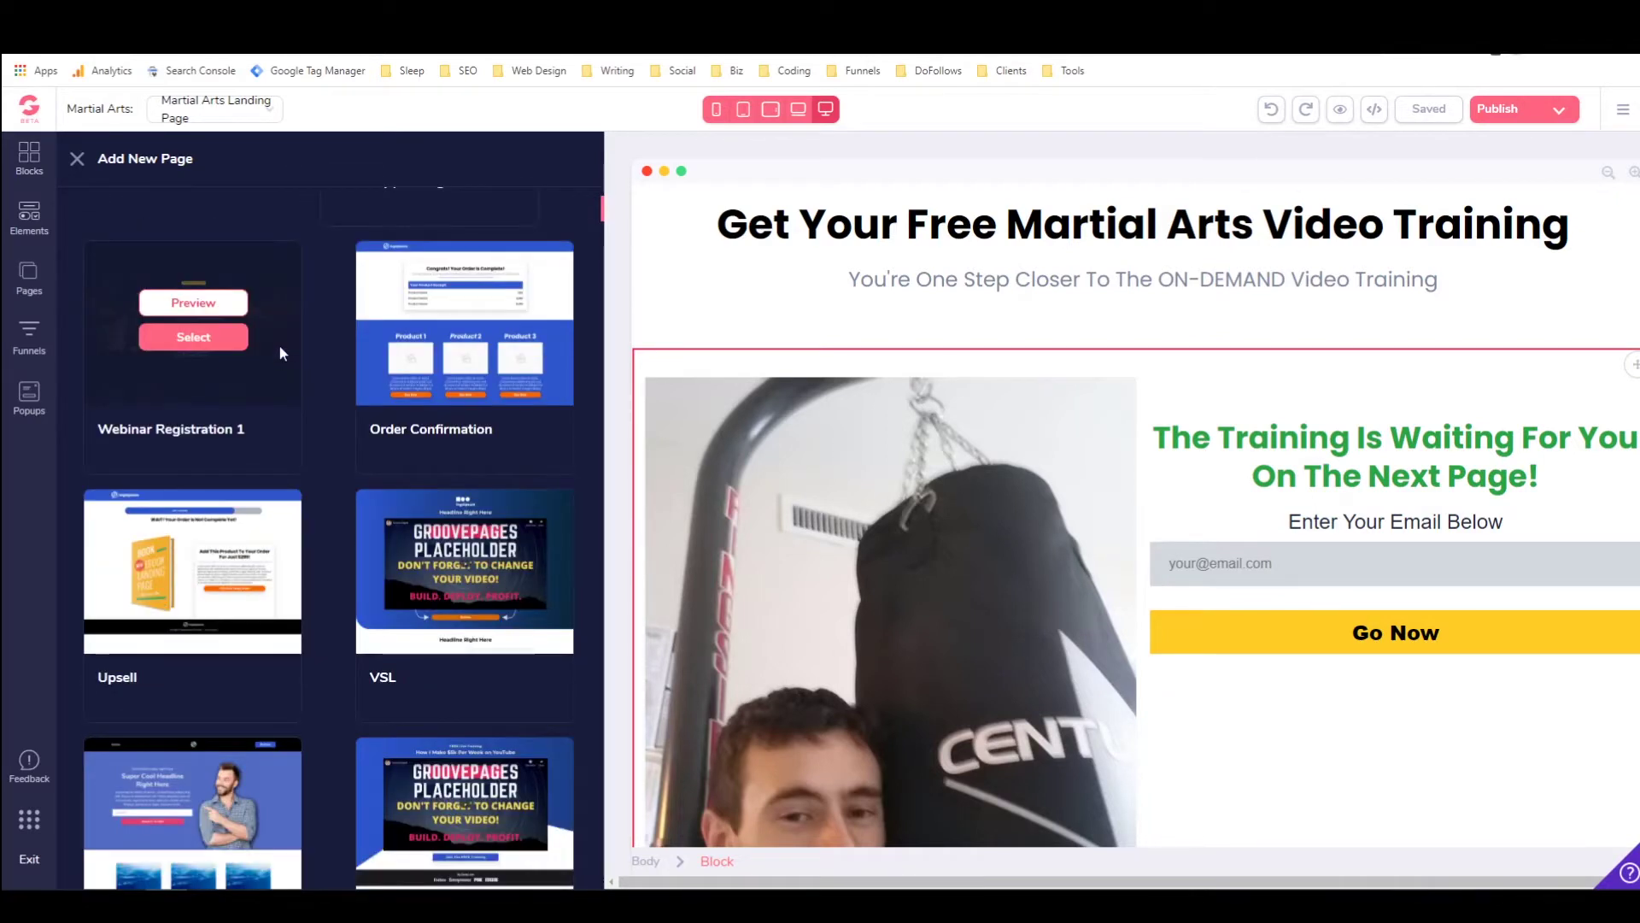
scroll(285, 339, up, 4)
scroll(274, 371, down, 4)
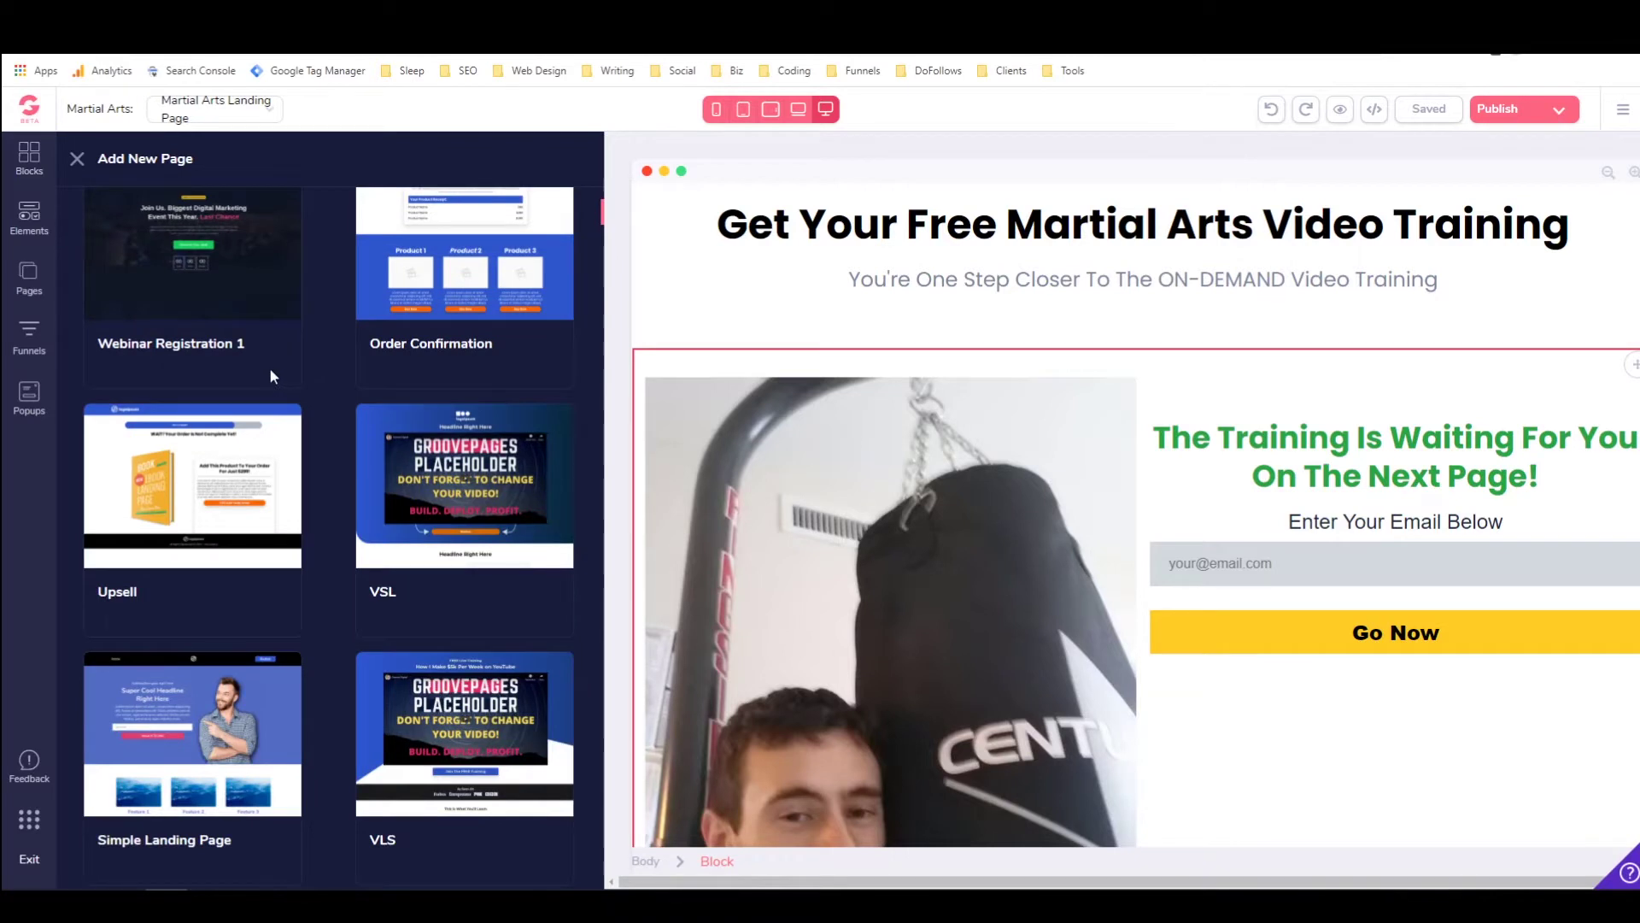
key(ctrl+f)
text(thank)
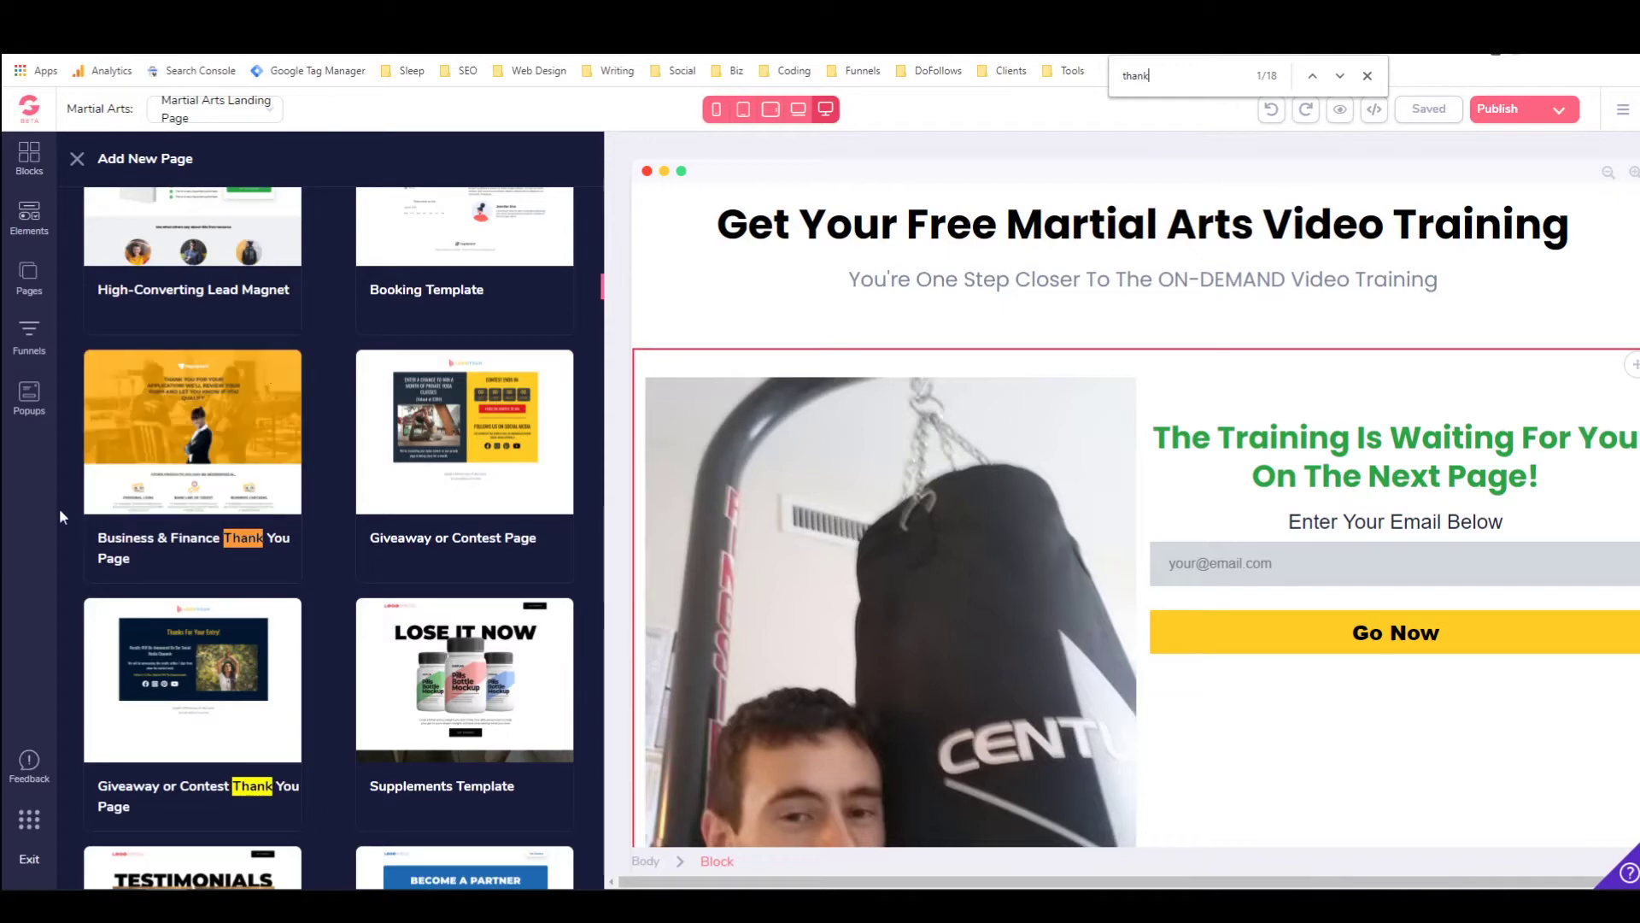
scroll(184, 505, down, 2)
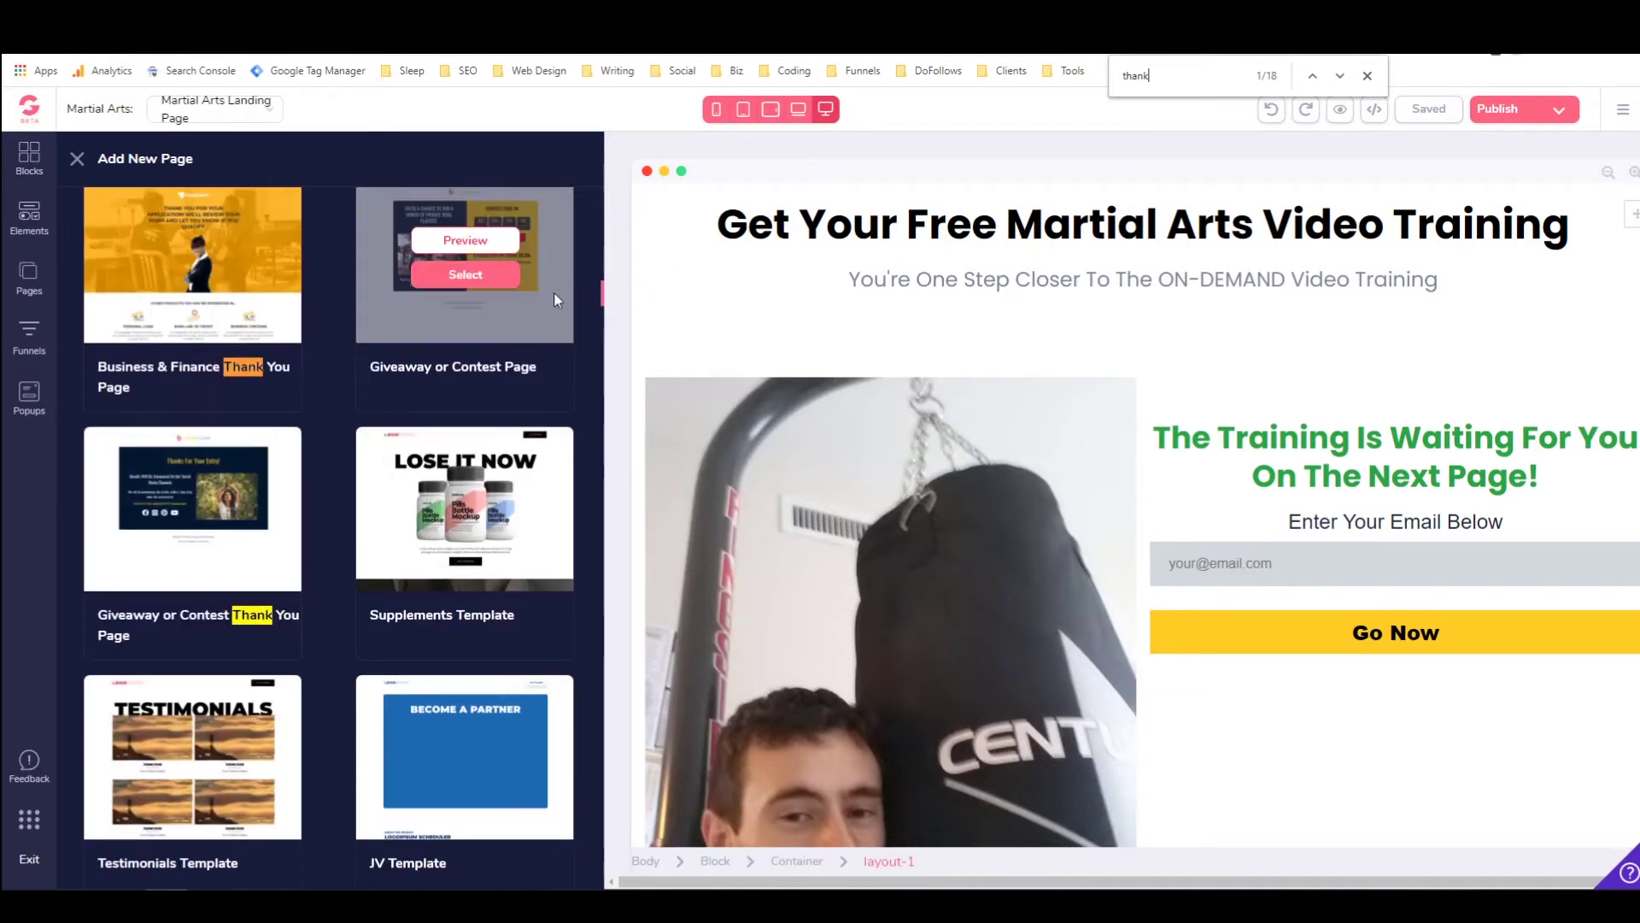
scroll(388, 315, down, 2)
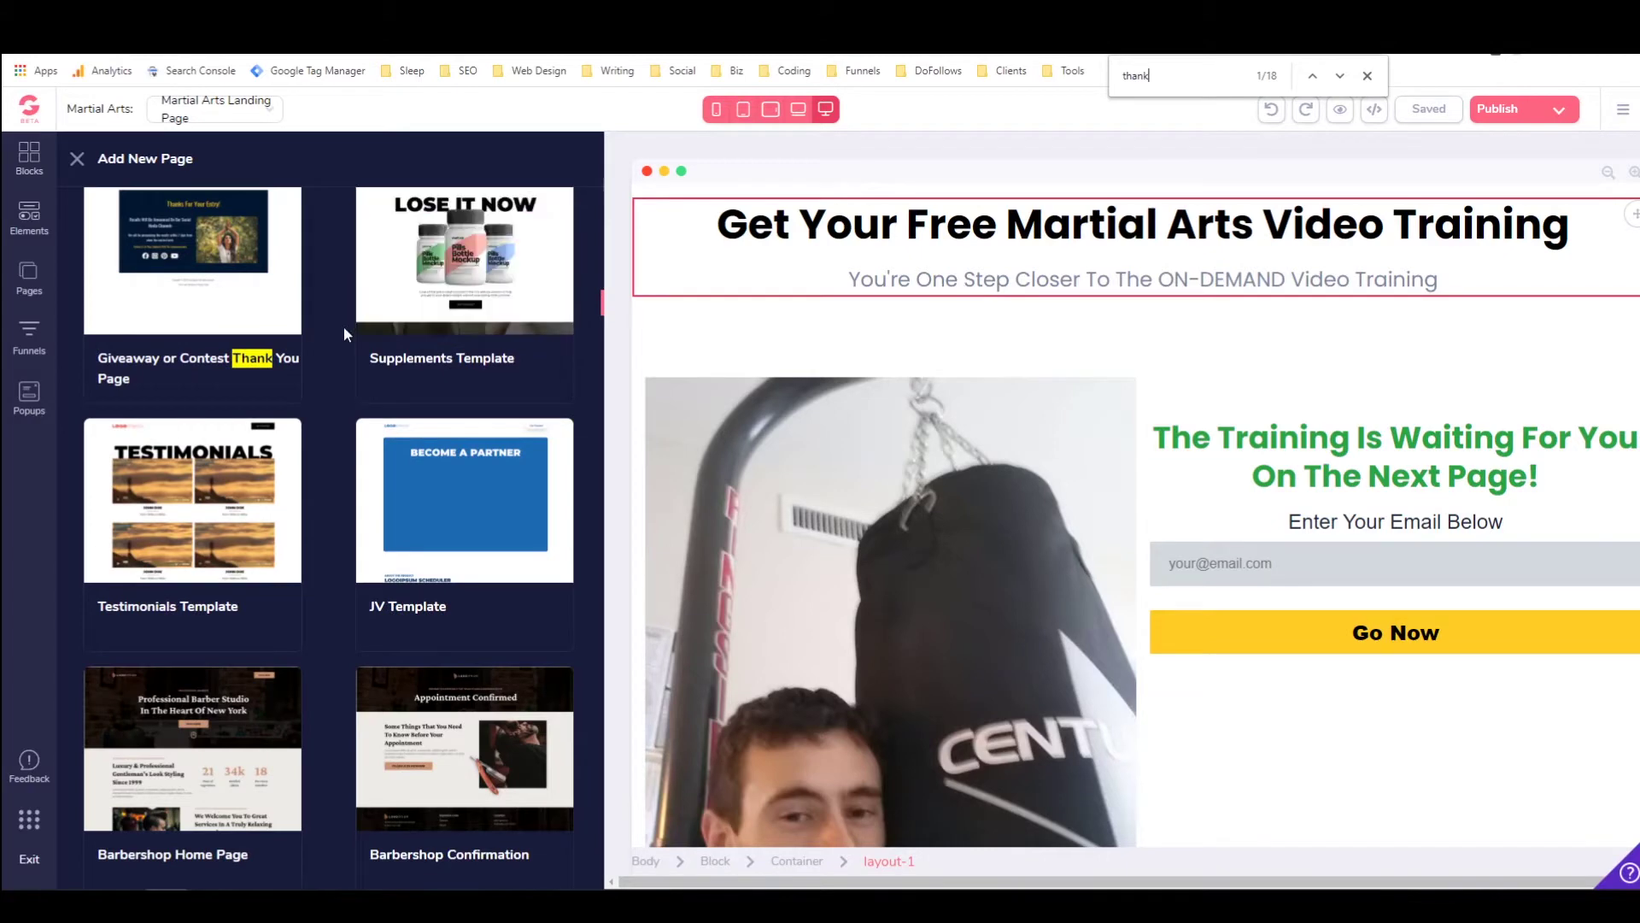
scroll(343, 326, up, 1)
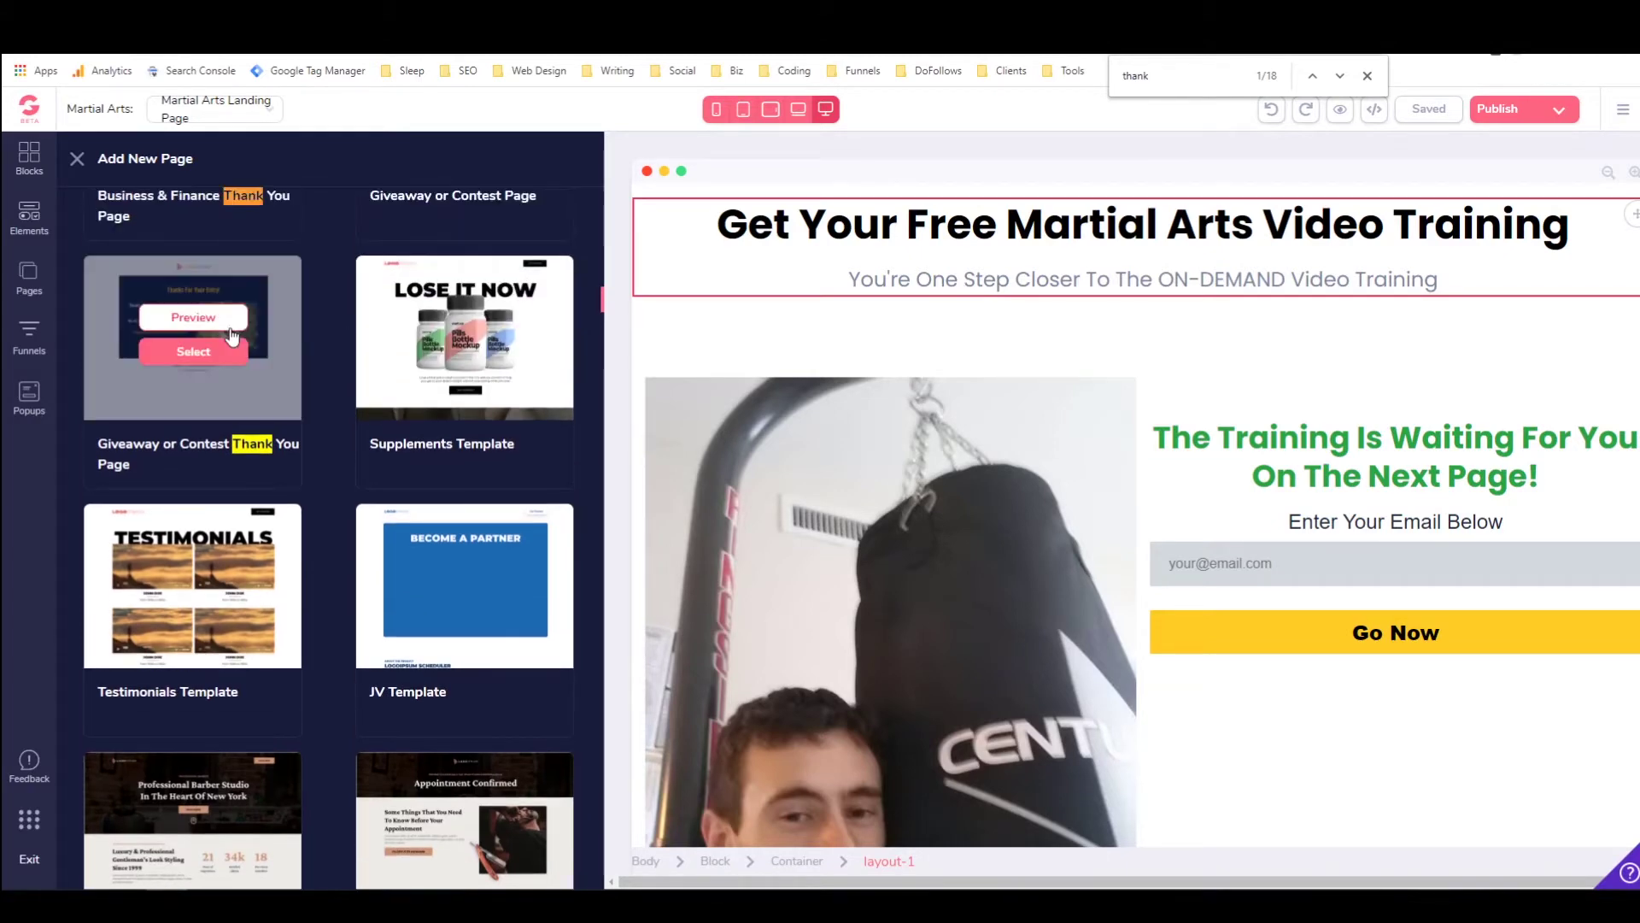
click(184, 352)
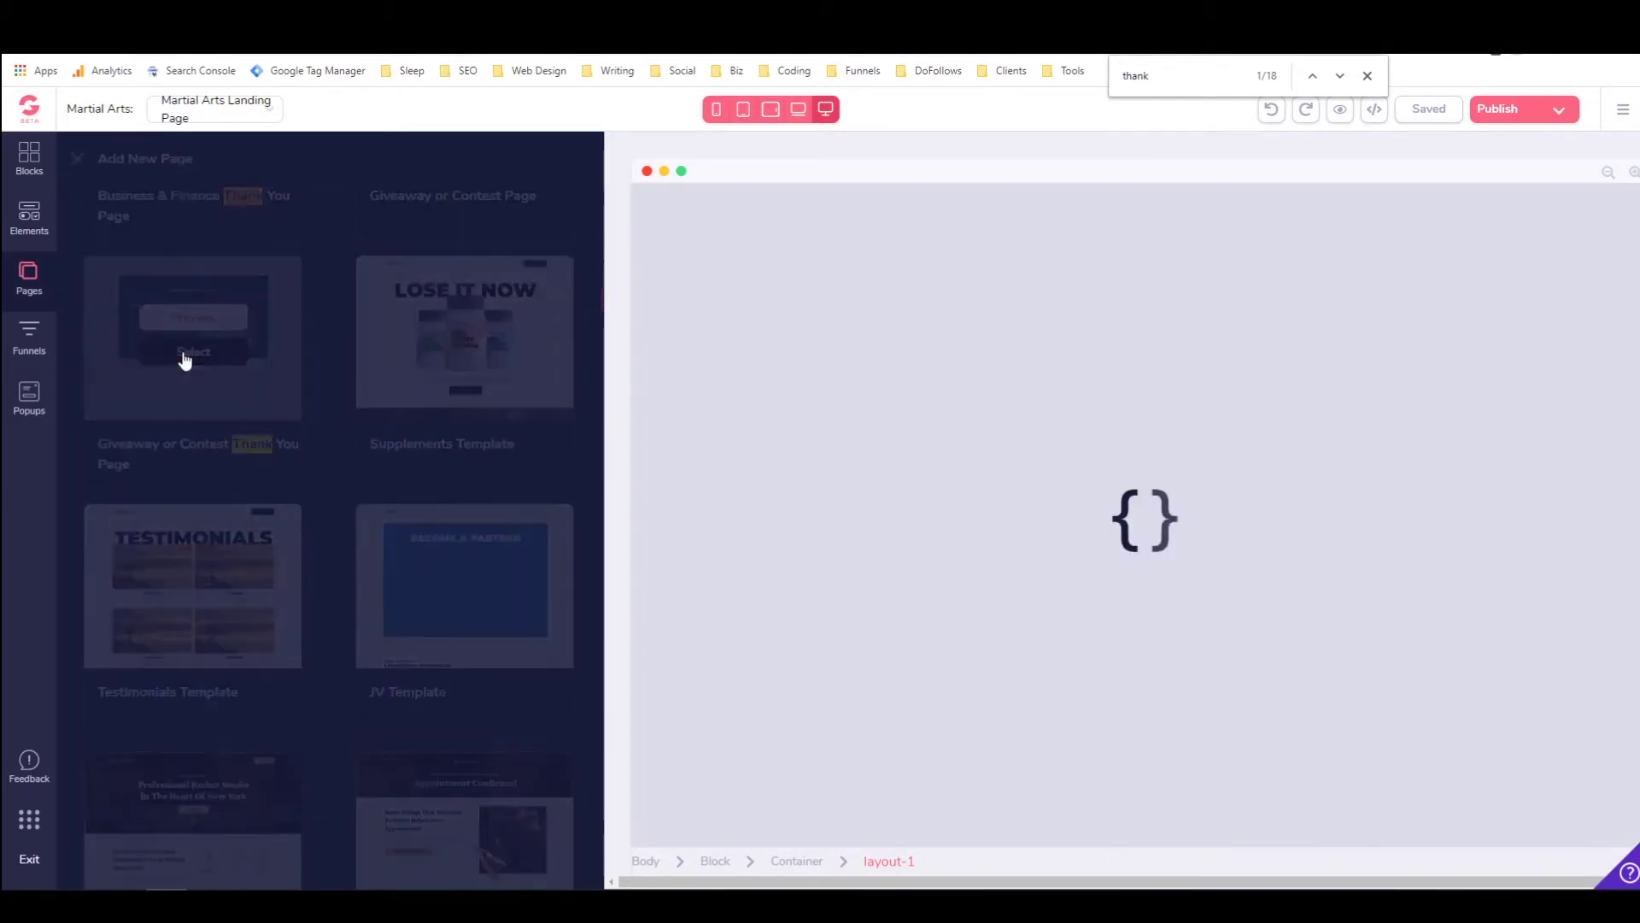
click(1366, 75)
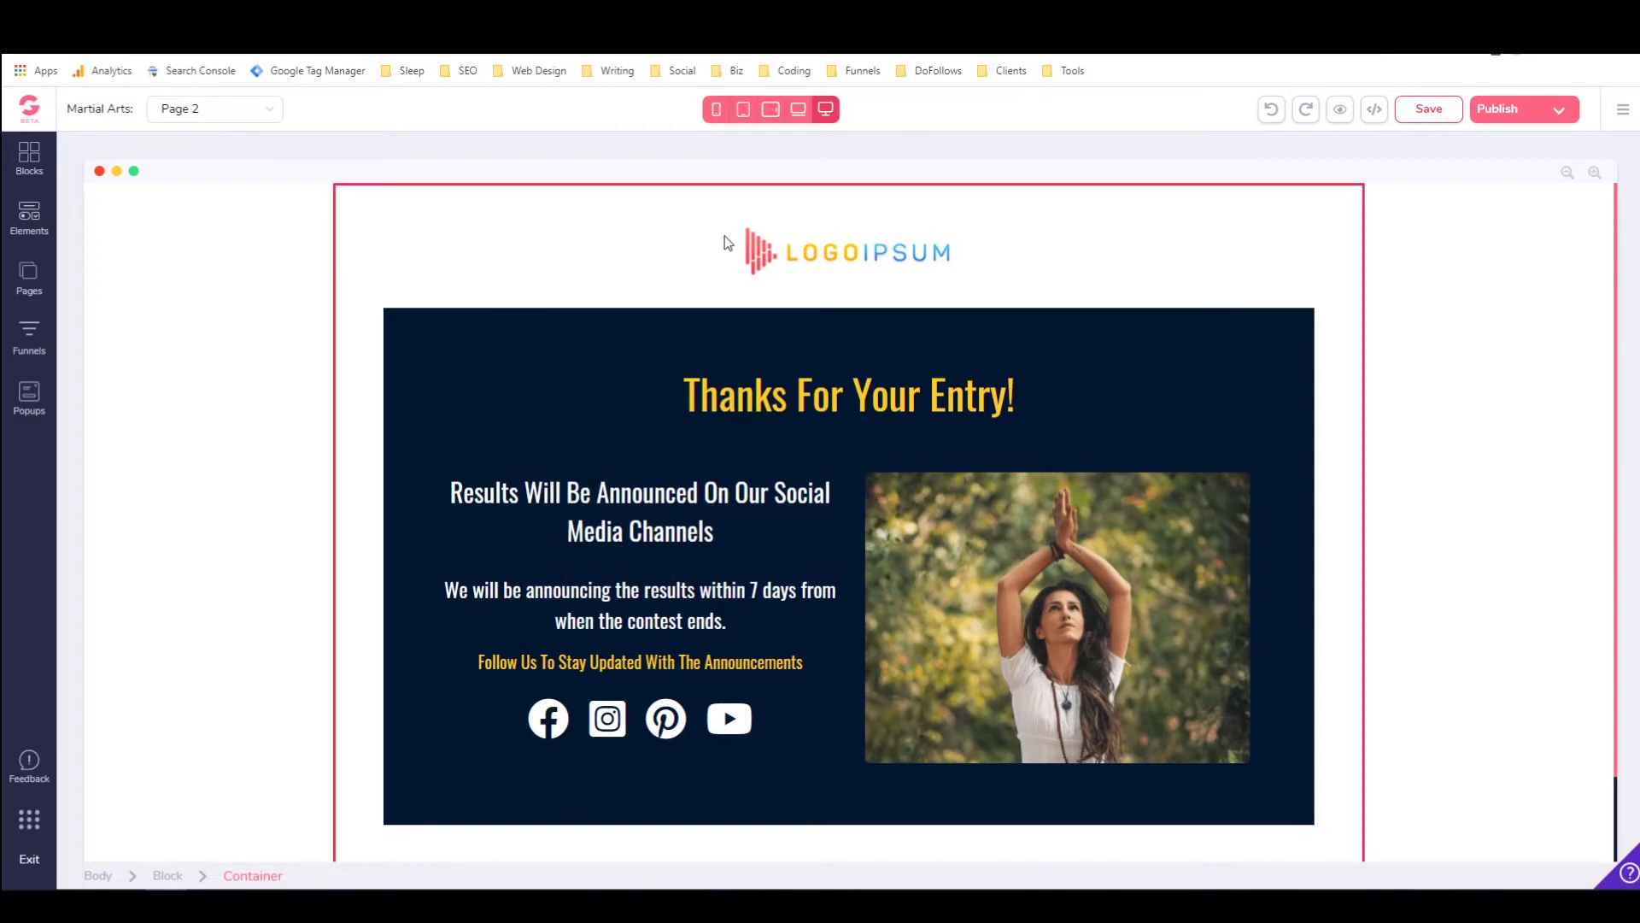
Inspect the logo and Follow Us text, then select the LOGOIPSUM logo image for editing.
click(774, 252)
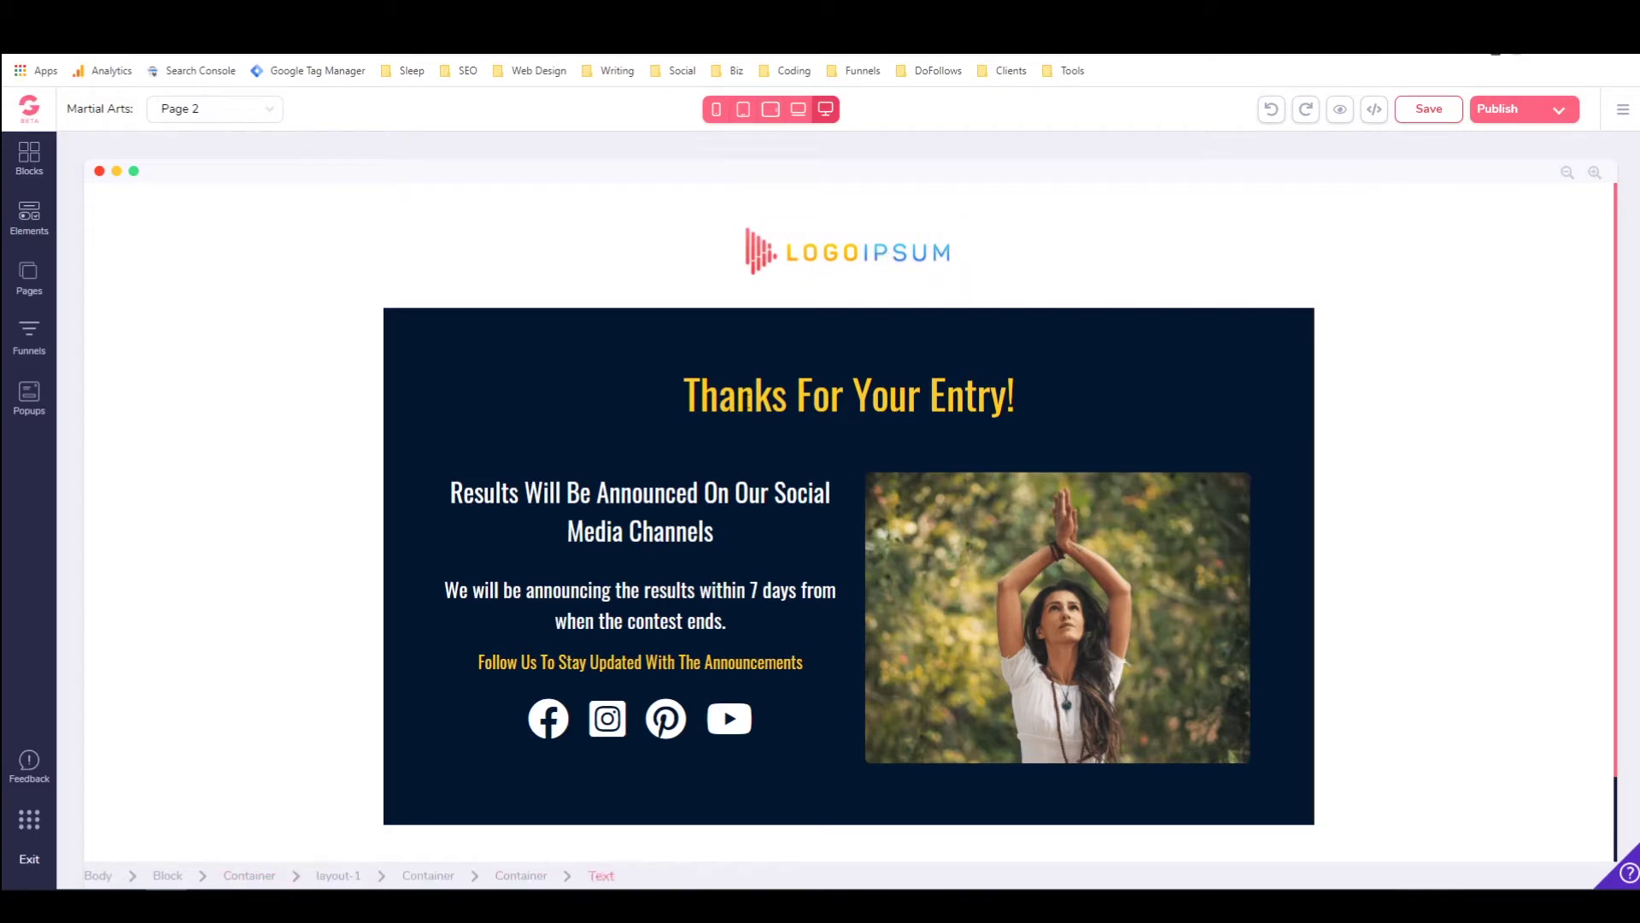
scroll(846, 479, down, 1)
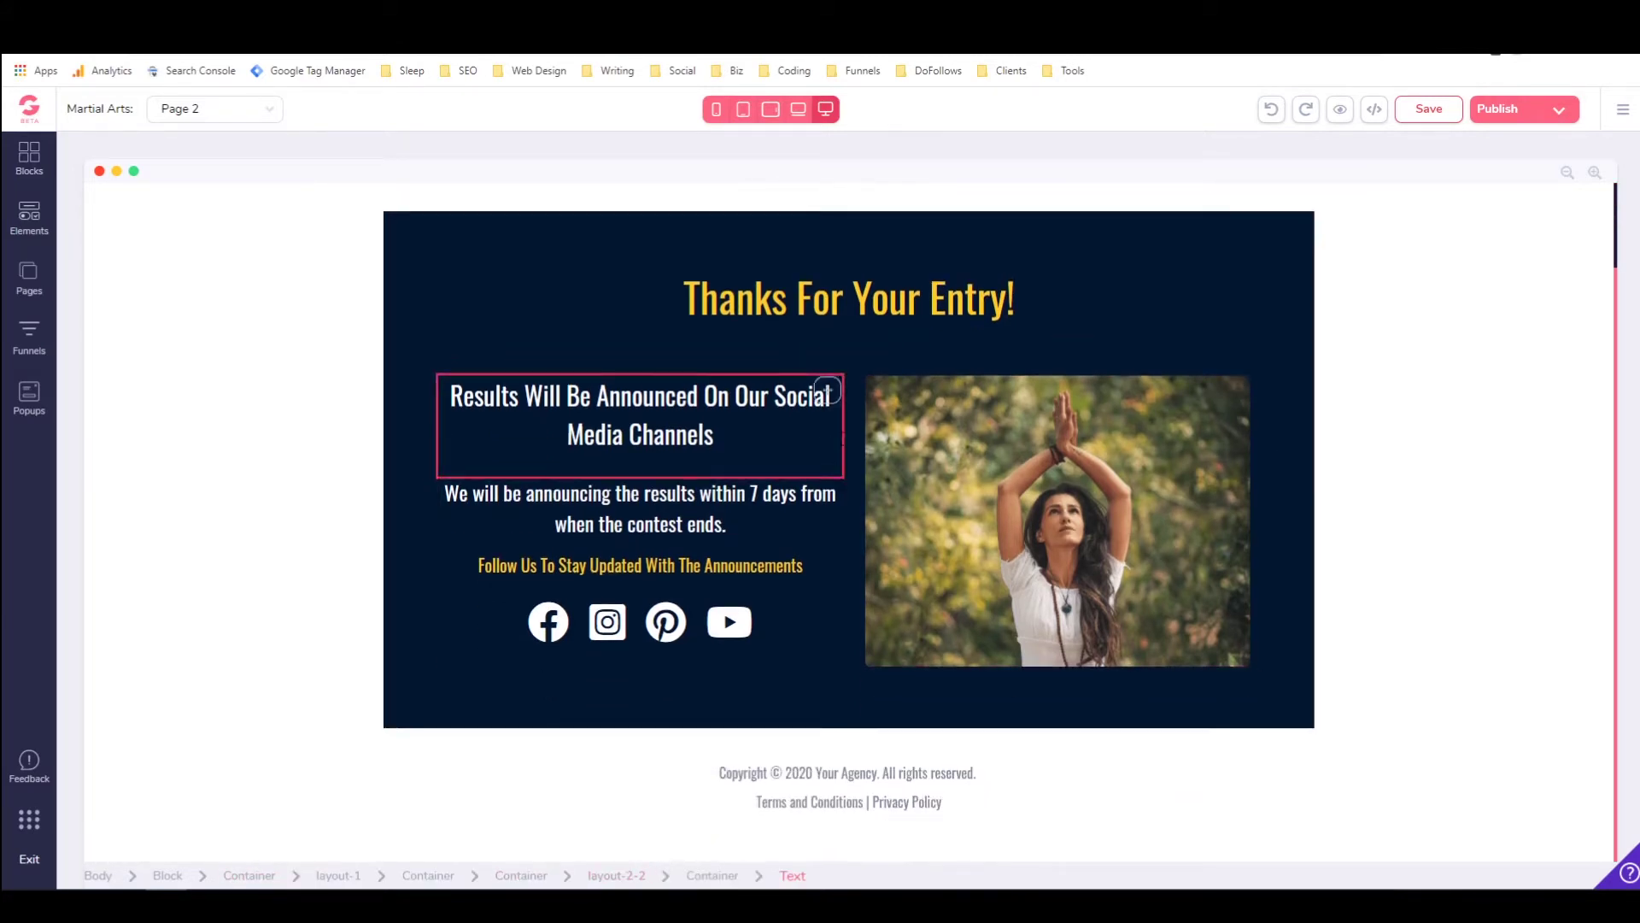
scroll(844, 422, up, 1)
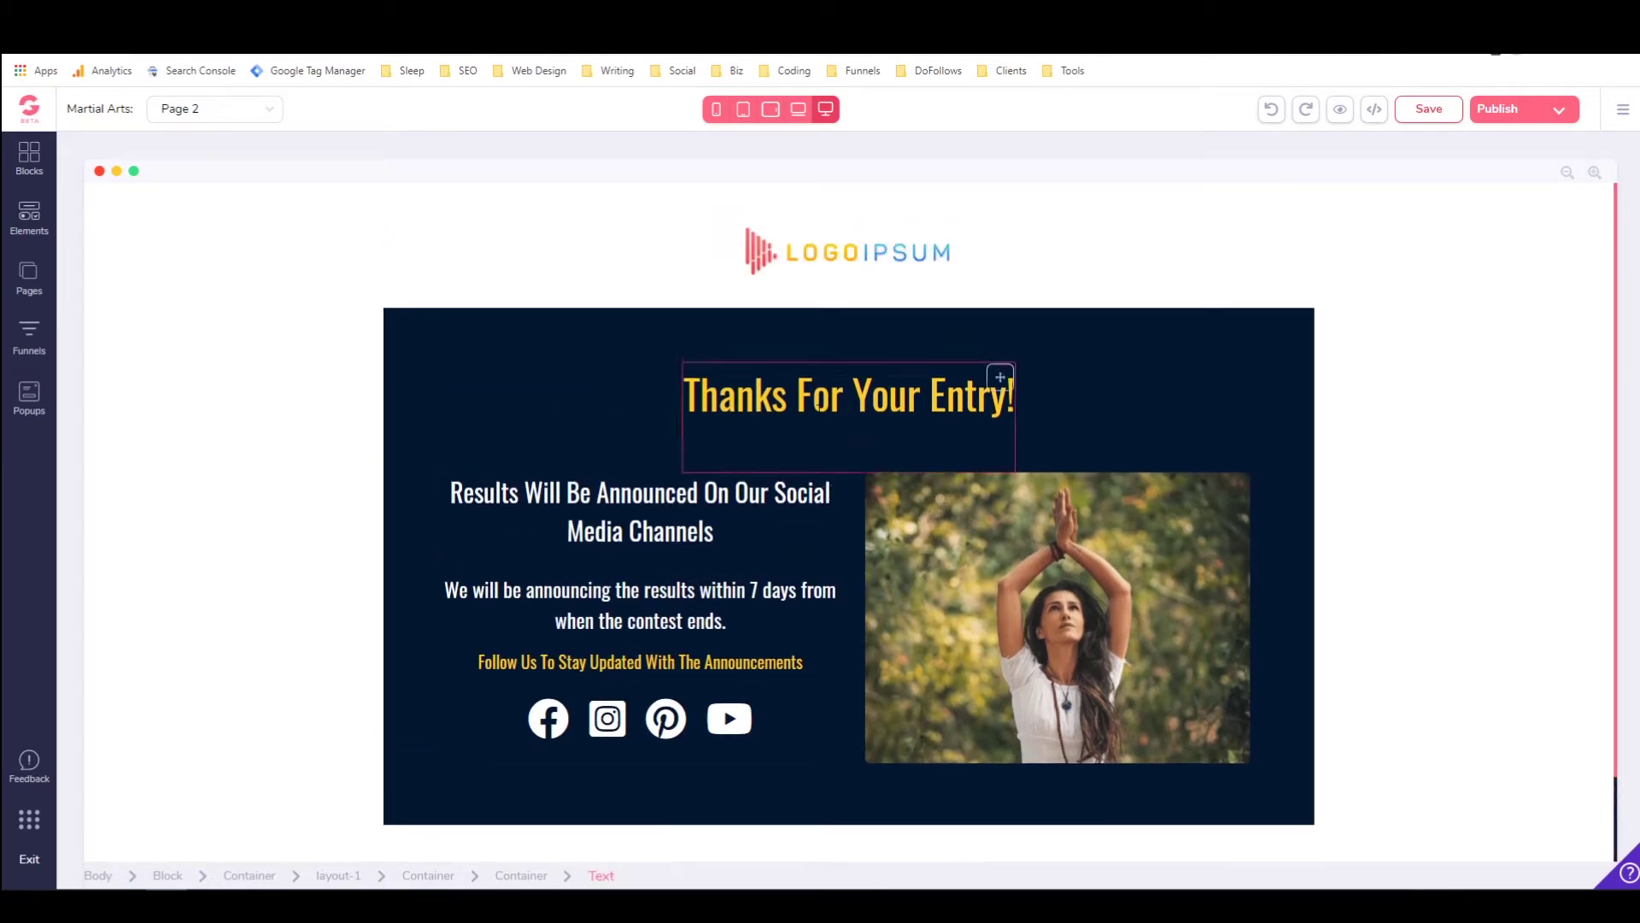
click(787, 662)
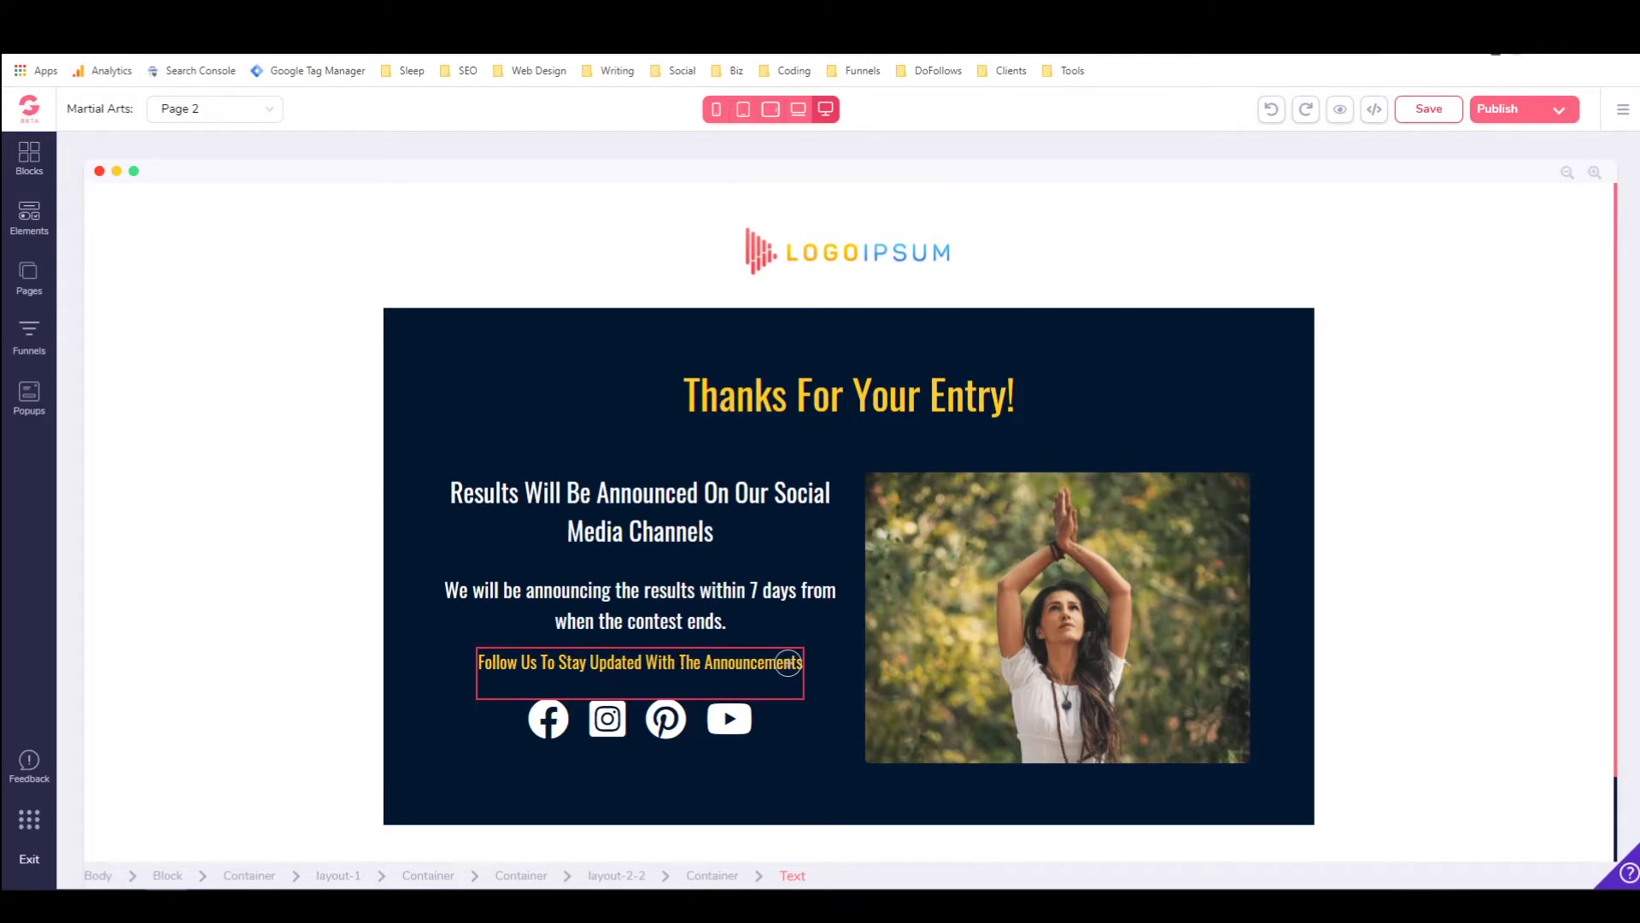
click(822, 256)
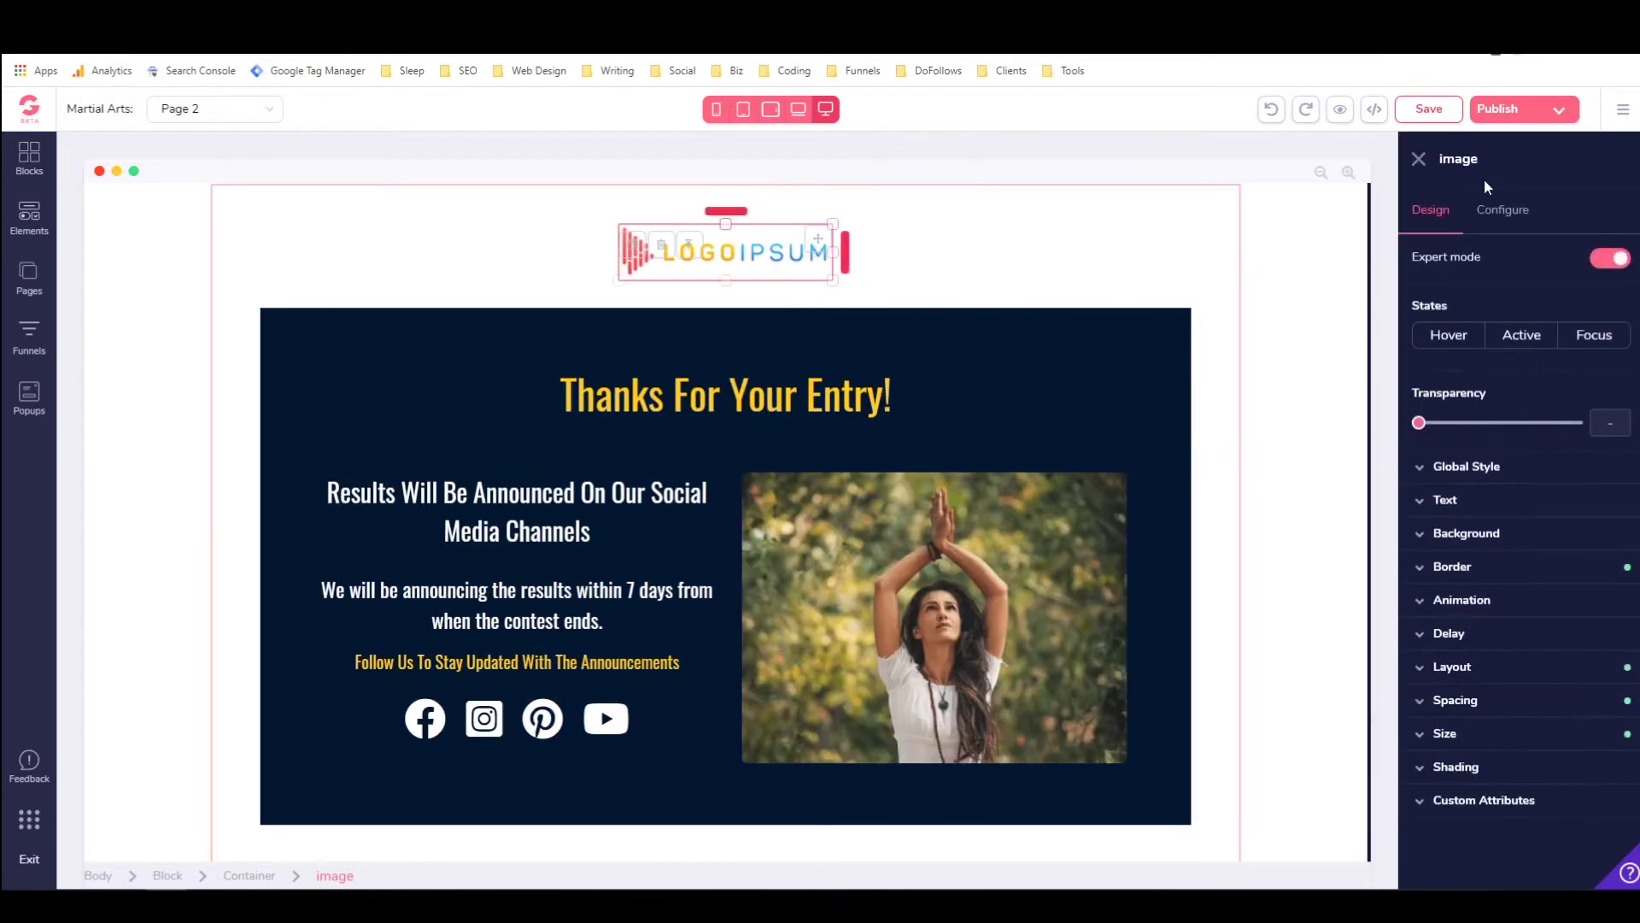
Swap the LOGOIPSUM placeholder for the circular martial arts logo from the image library.
click(1503, 209)
click(1471, 358)
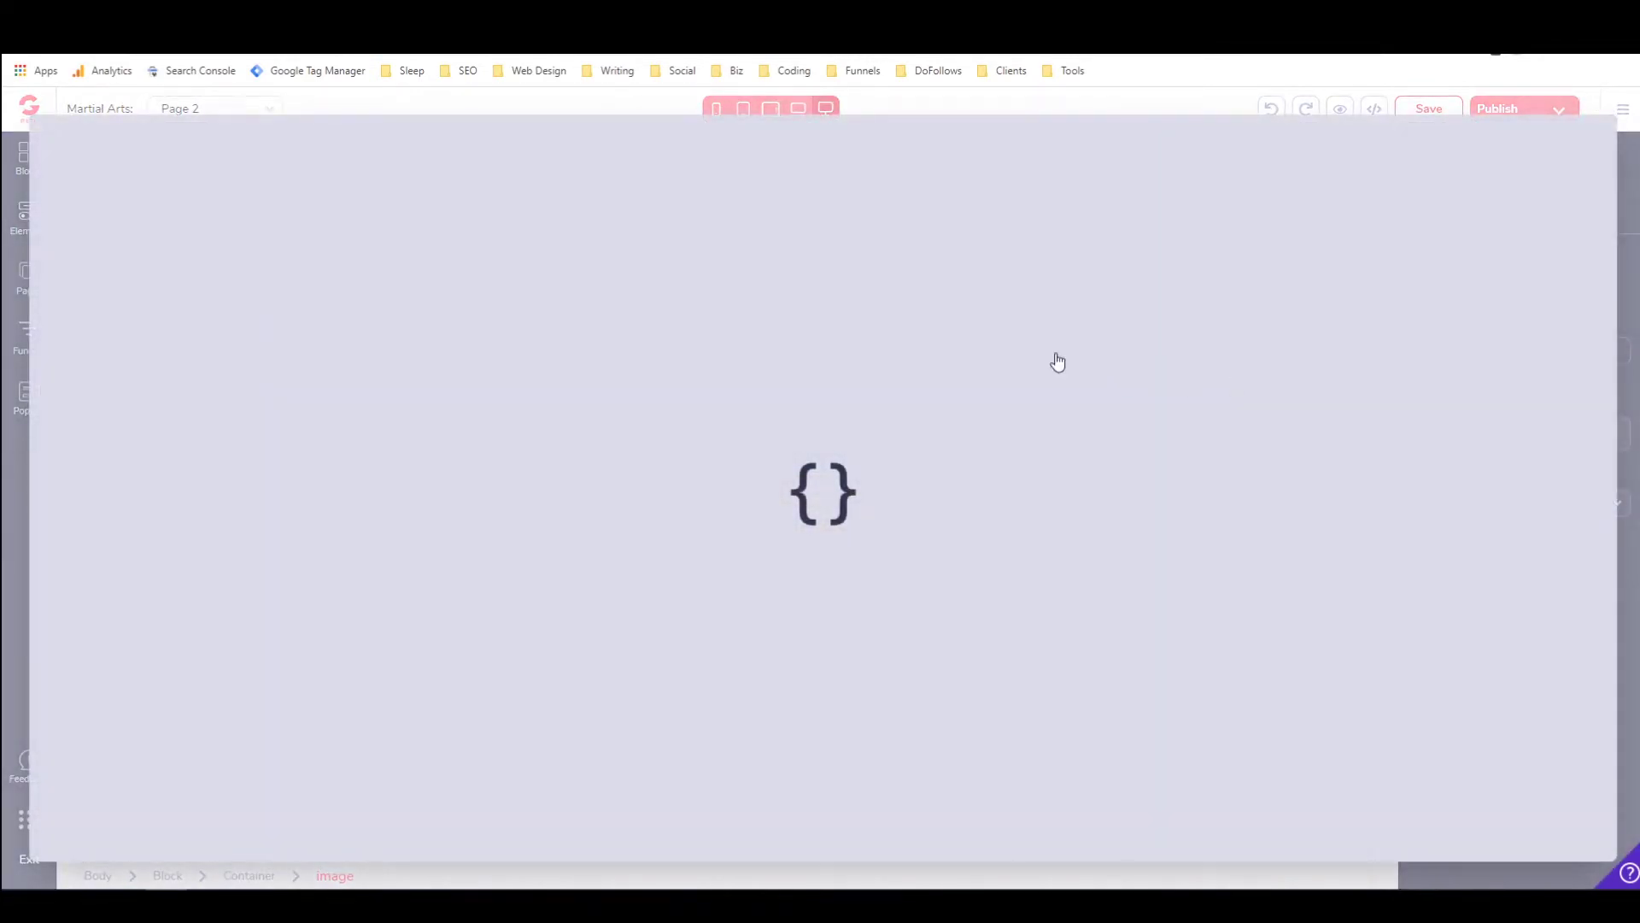
scroll(867, 596, down, 1)
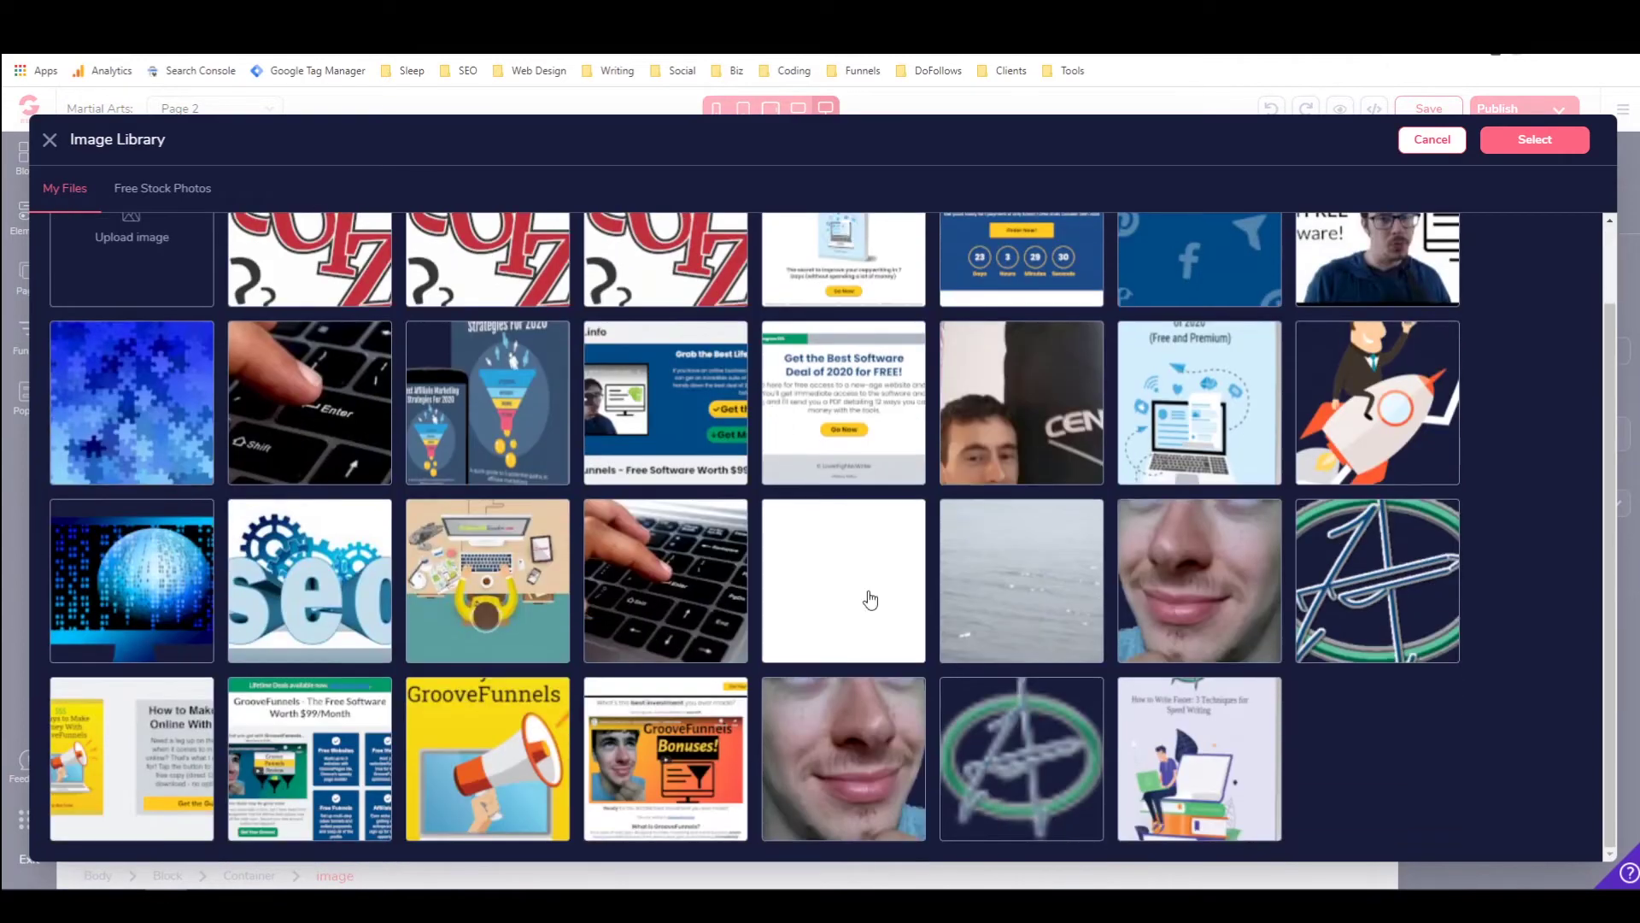
click(1003, 734)
click(1503, 139)
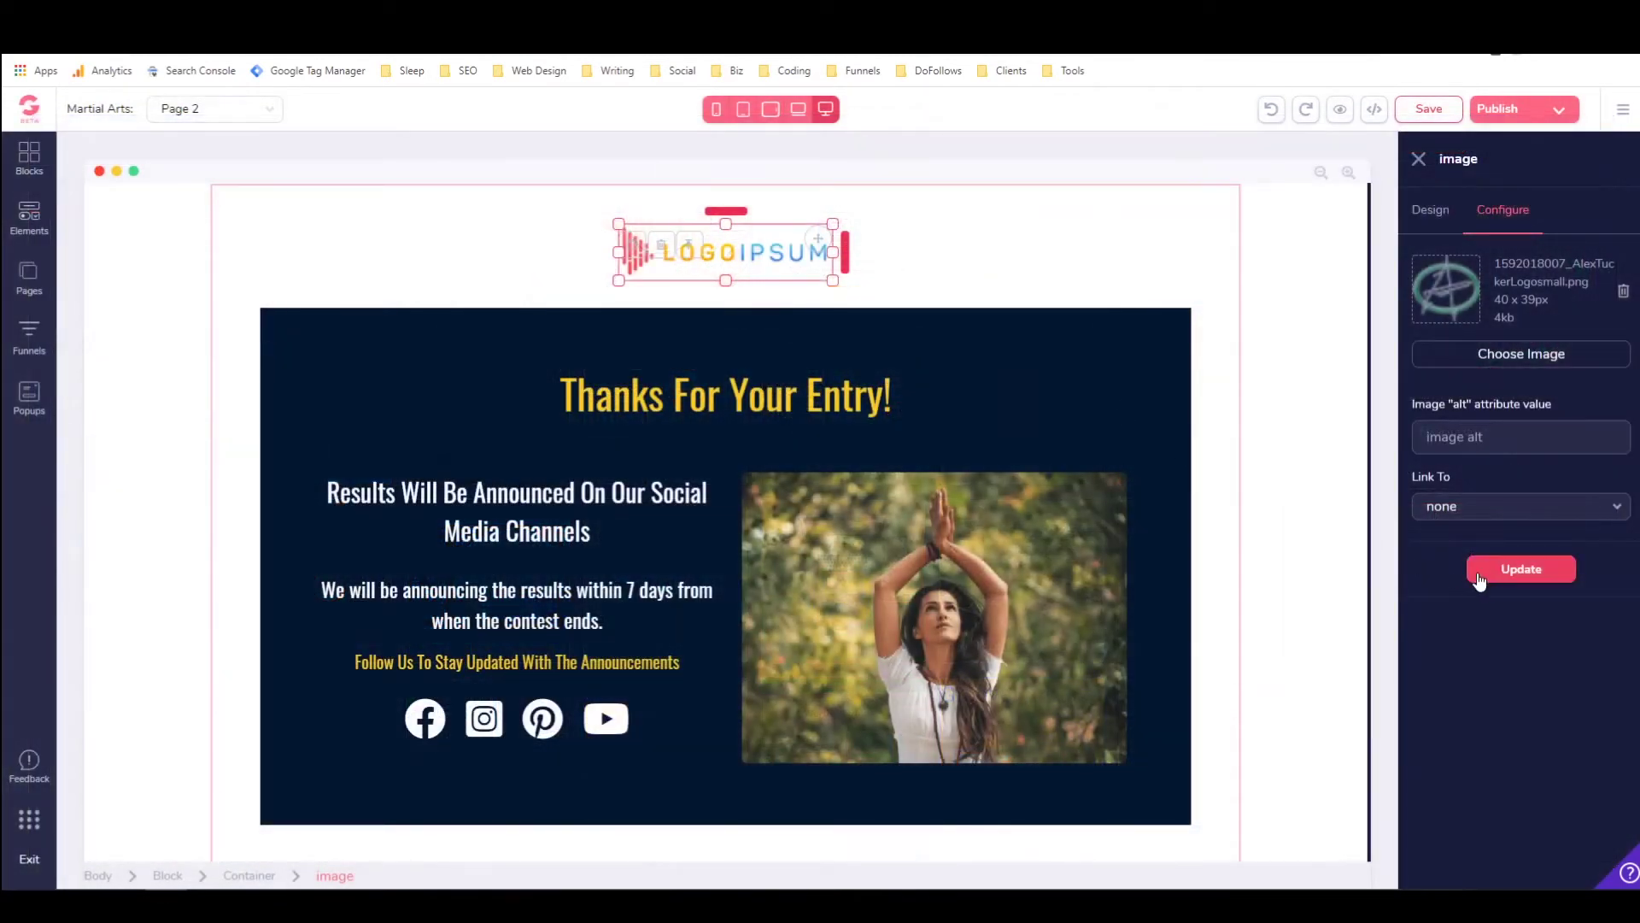
click(1493, 567)
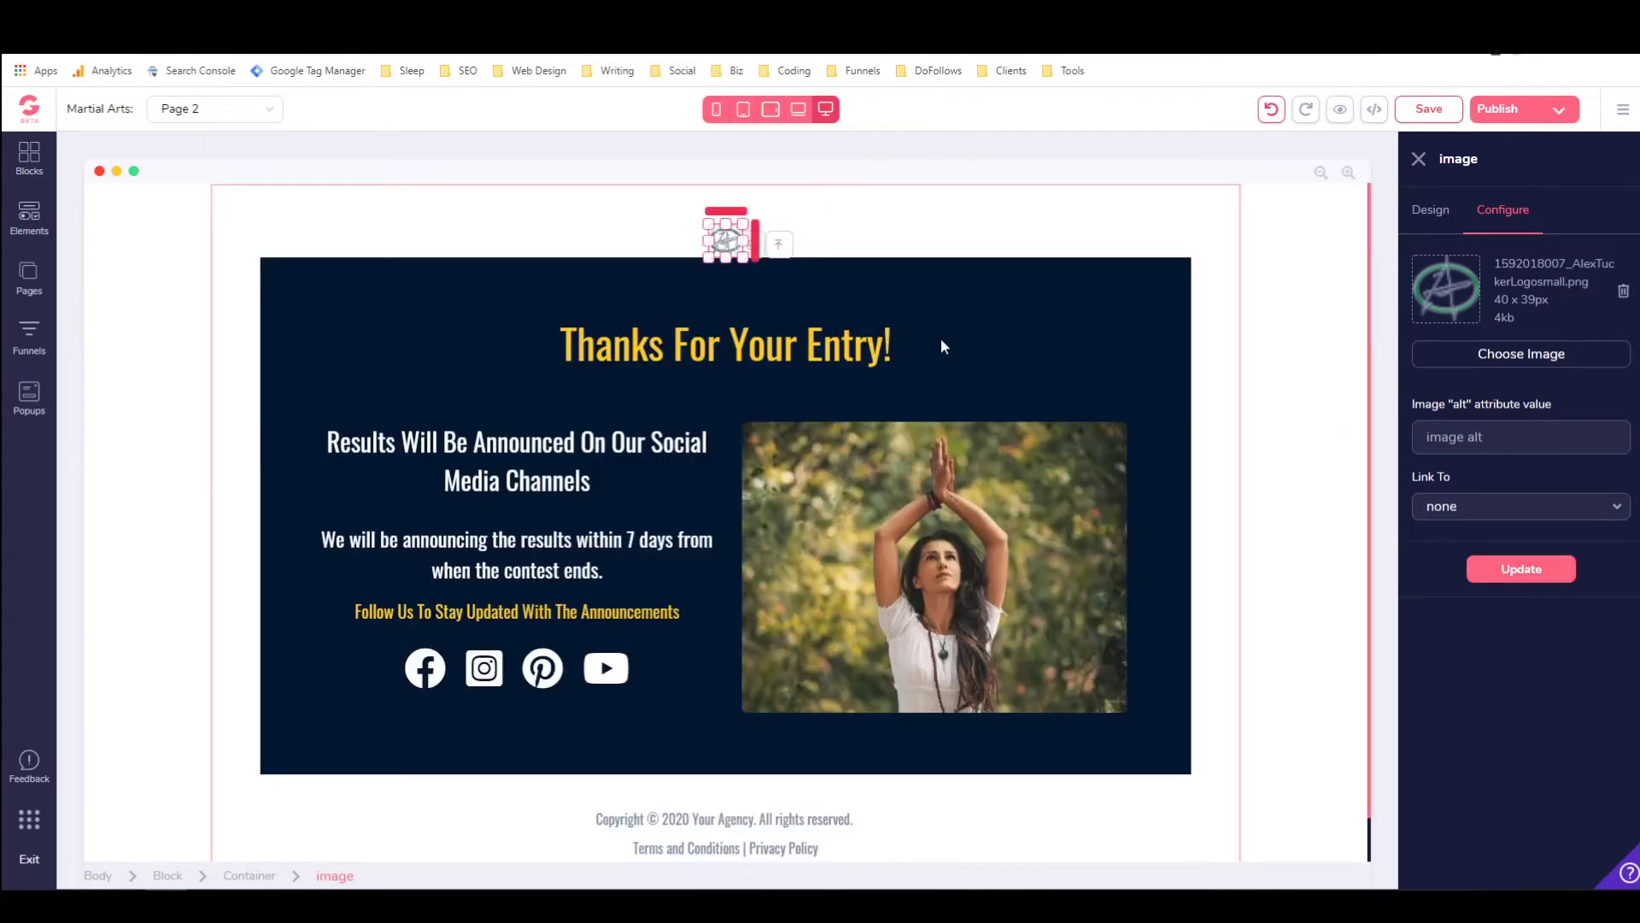
click(928, 284)
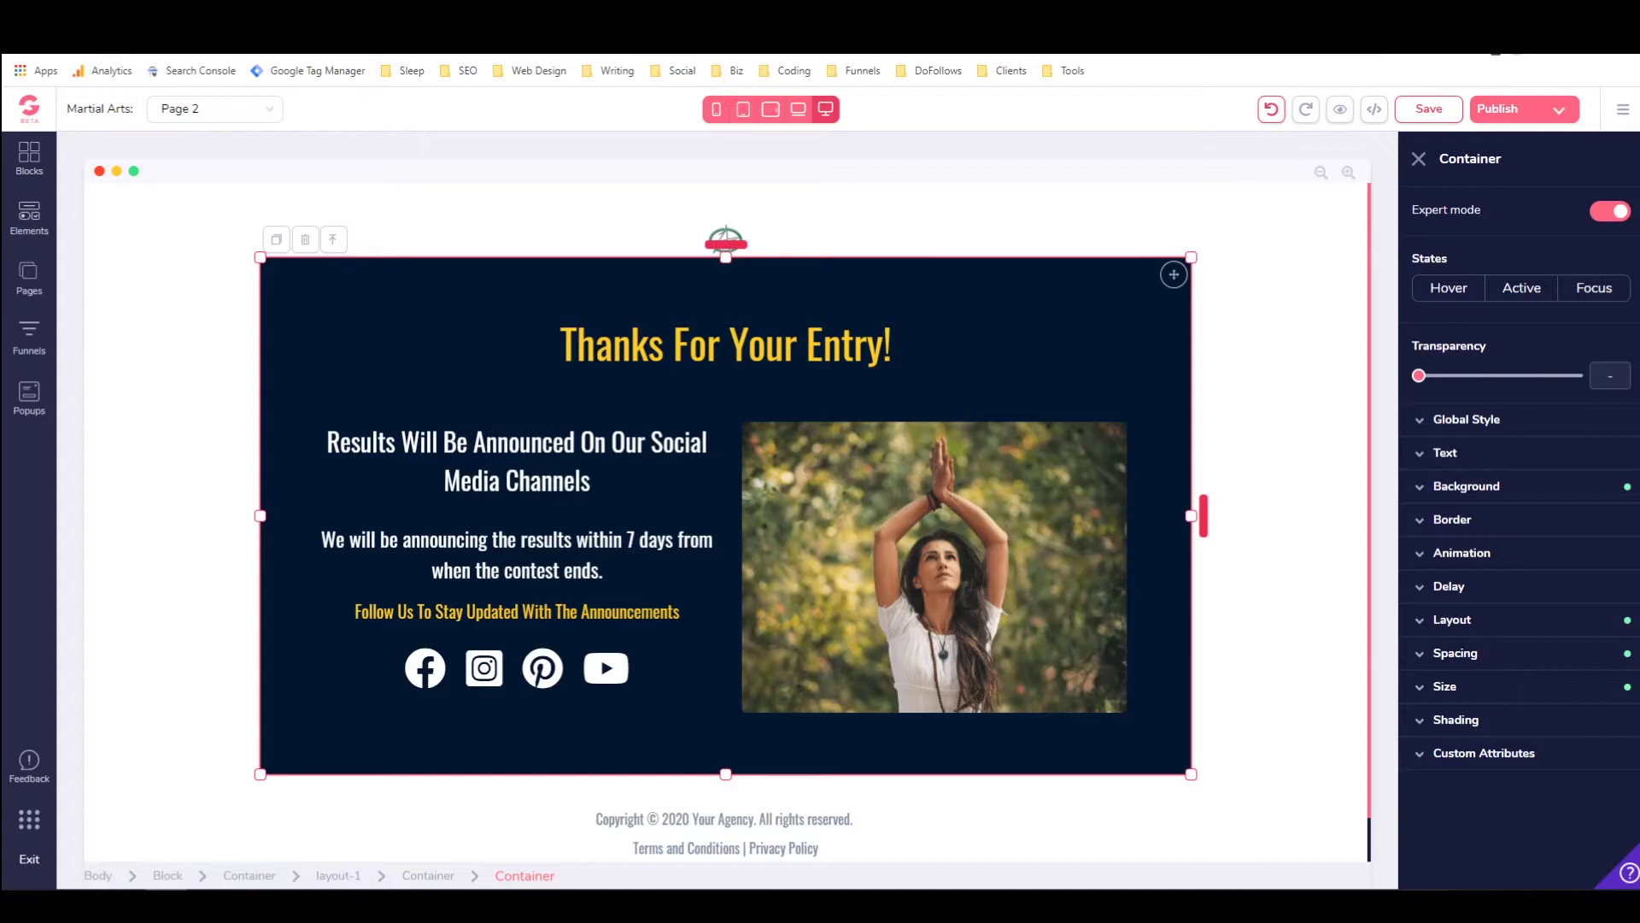
Retype the main heading as 'Thanks for signing up!'.
double_click(633, 347)
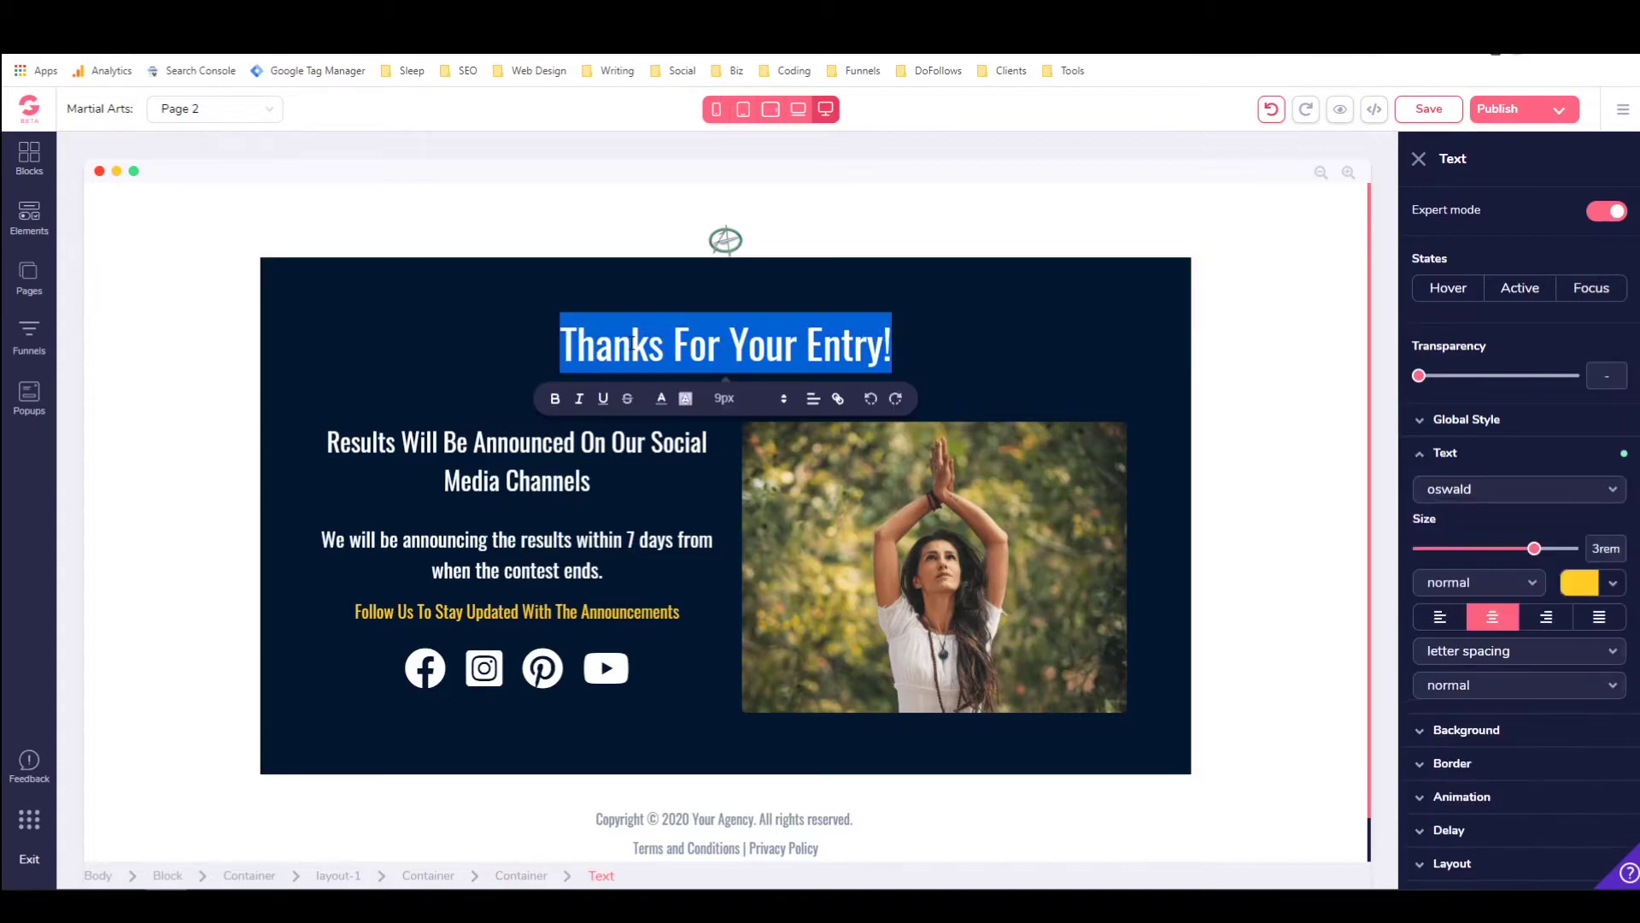
text(T)
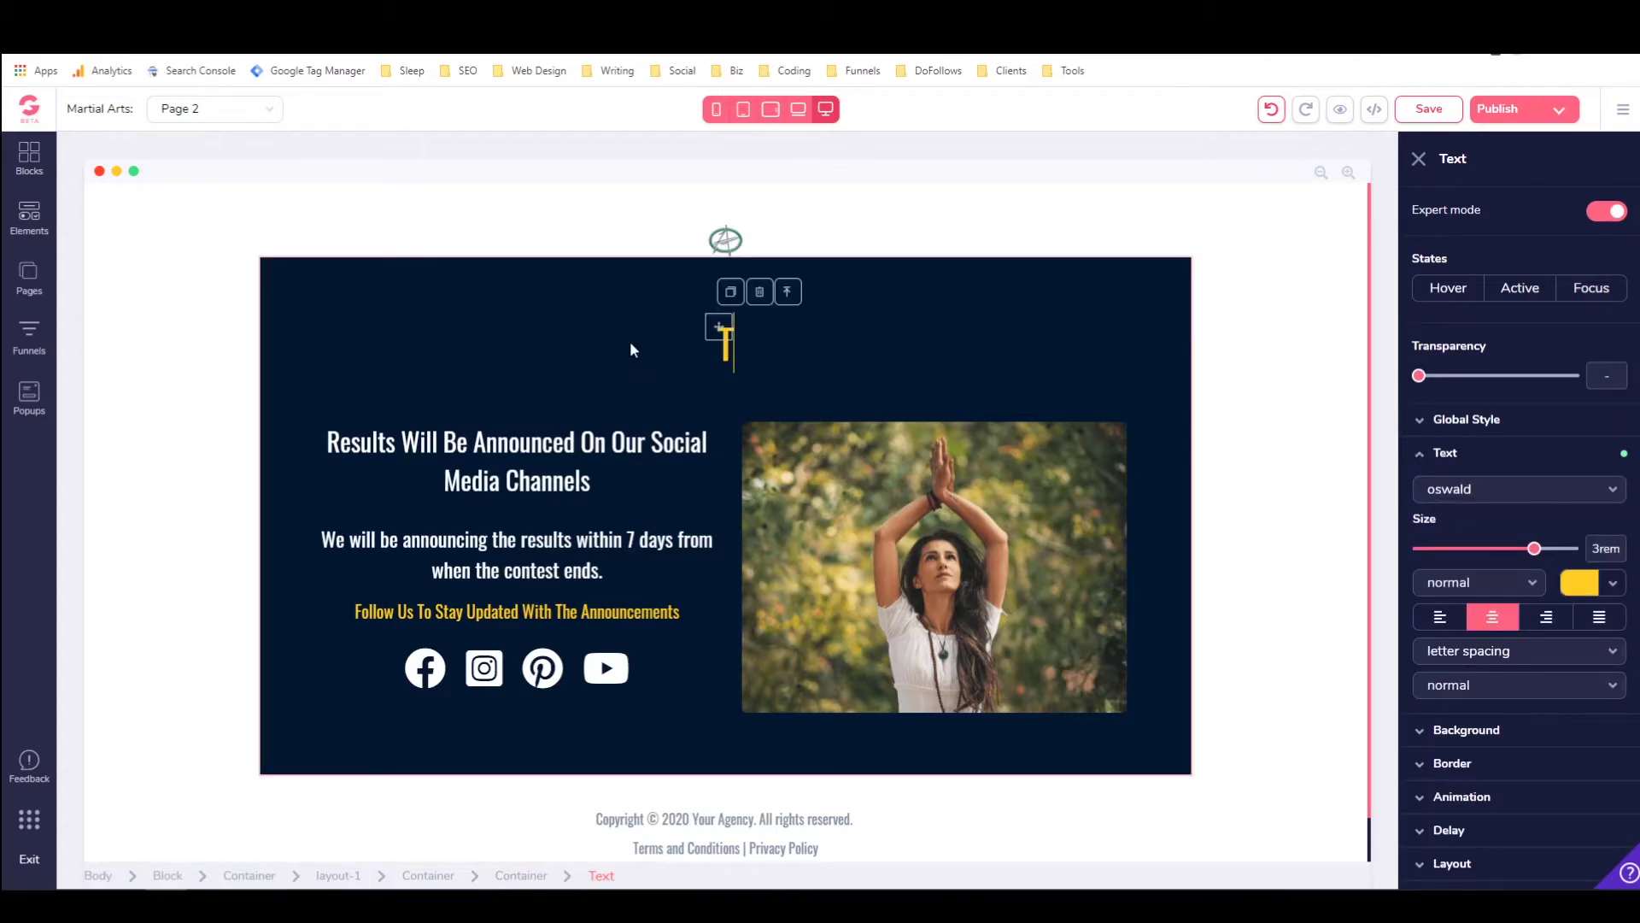
text(hanks)
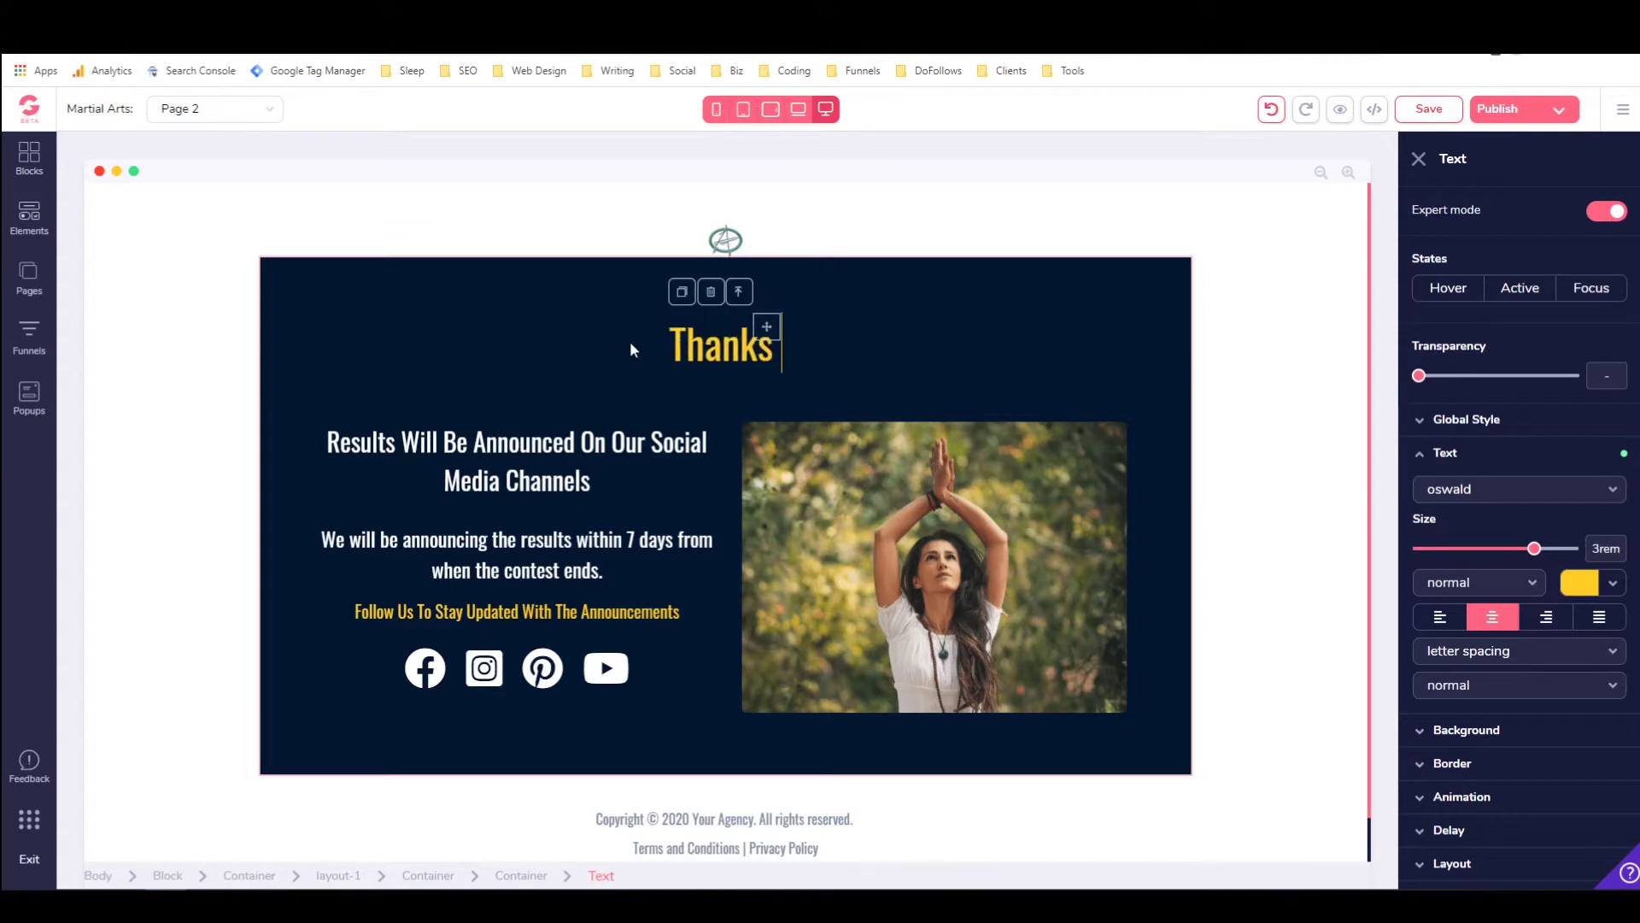
text( for signing up!)
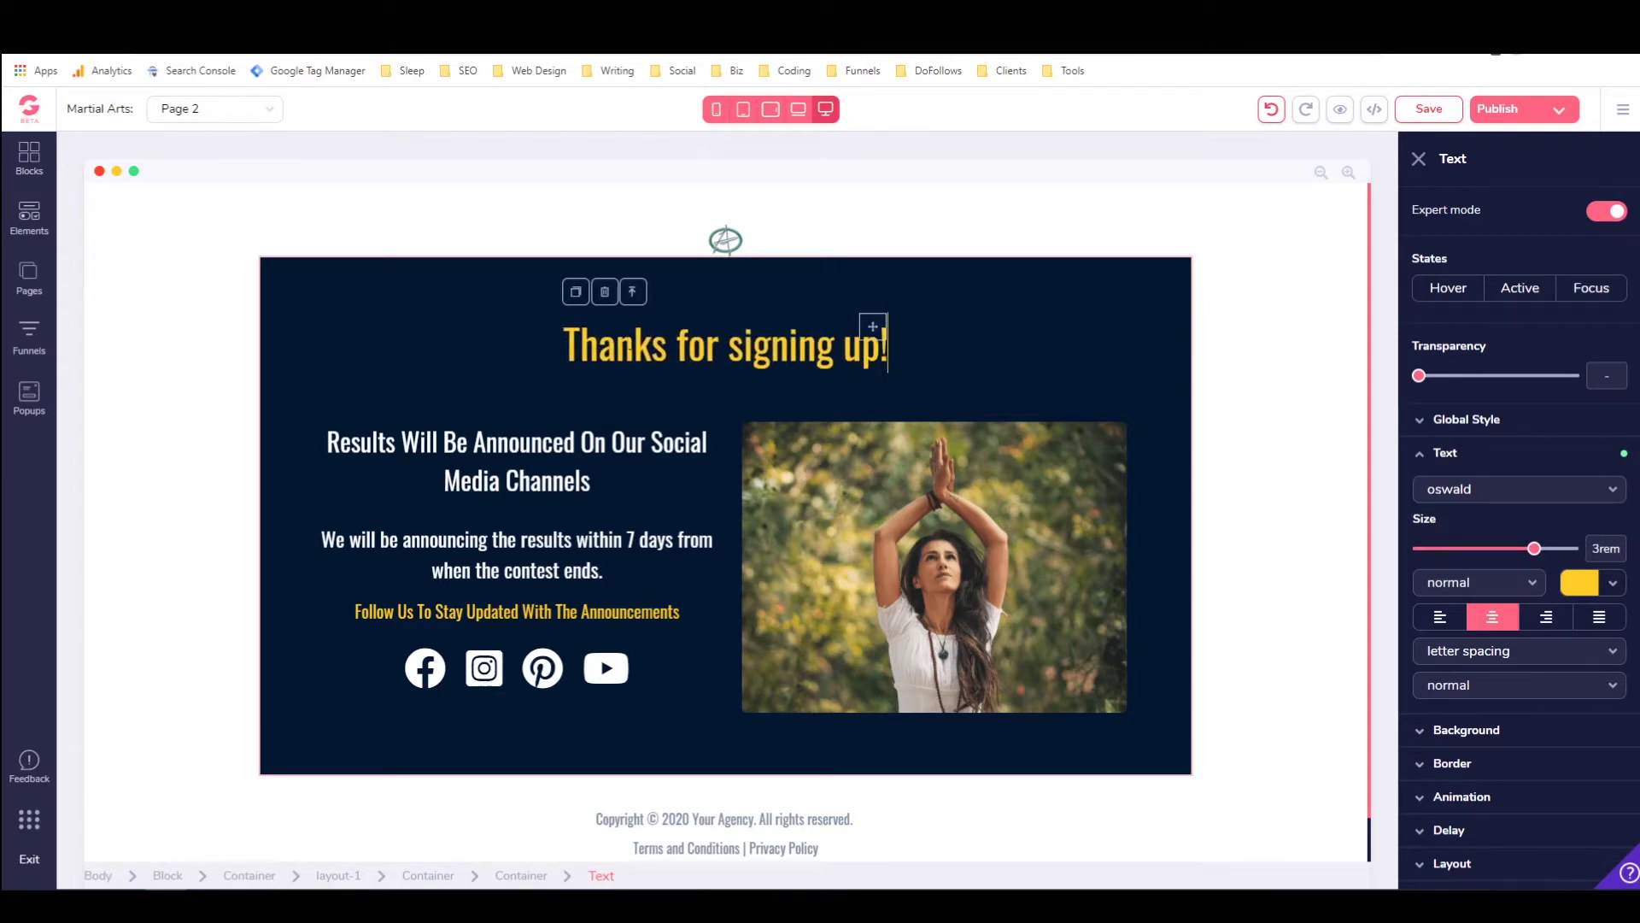
click(548, 444)
double_click(548, 446)
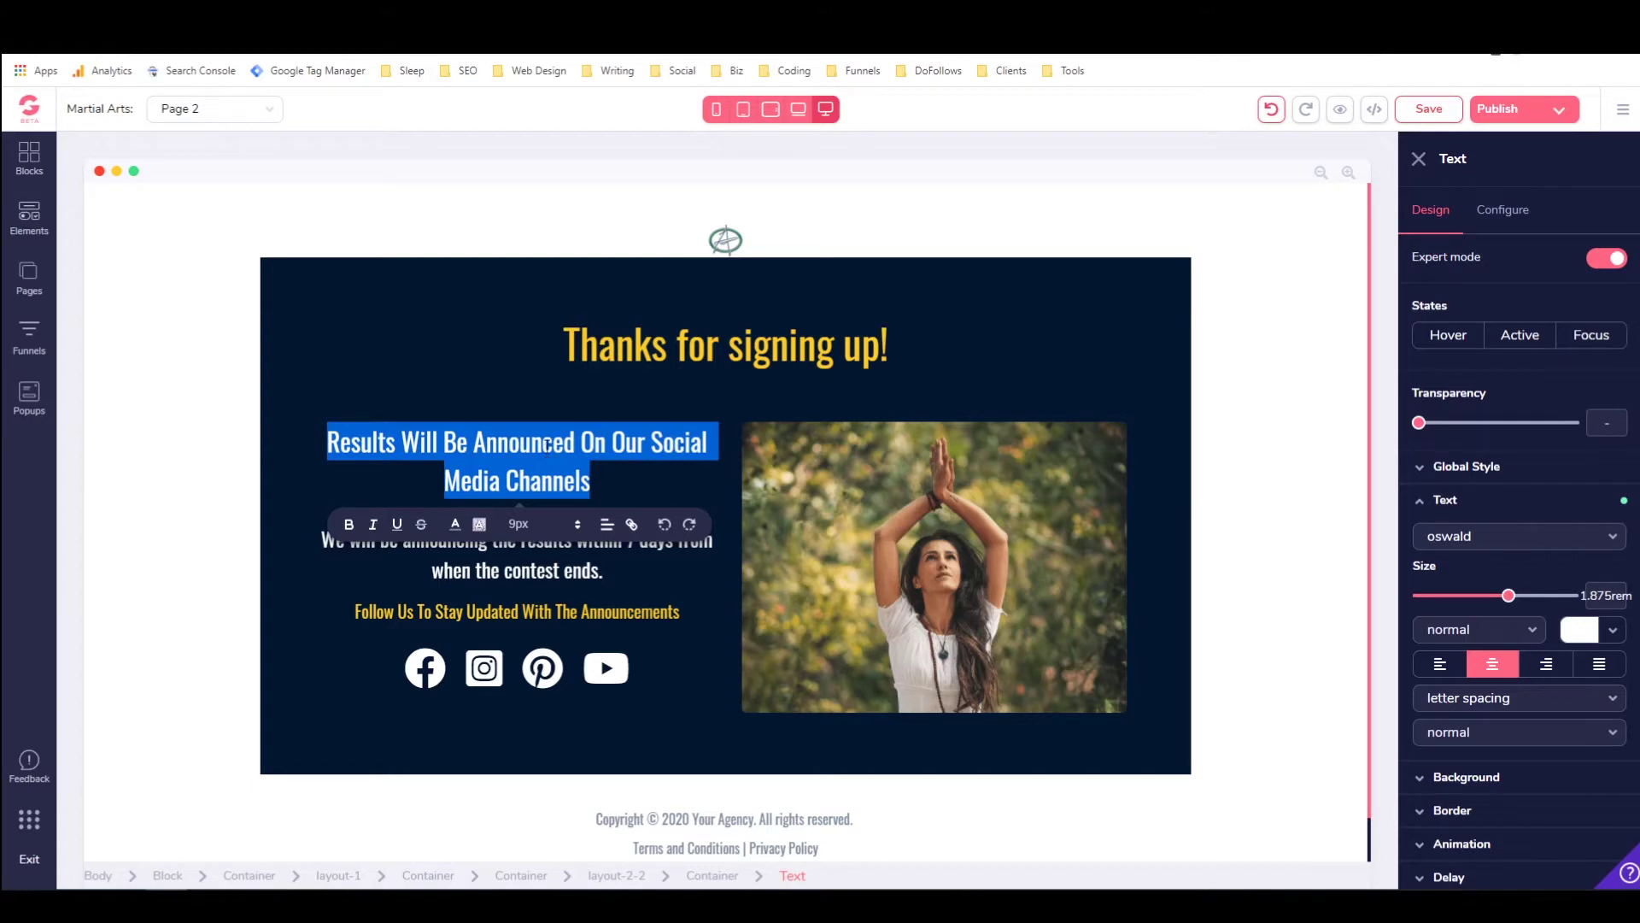
Replace the yoga photo with a YouTube Video element and retype the headline 'Enjoy the training!'.
click(825, 511)
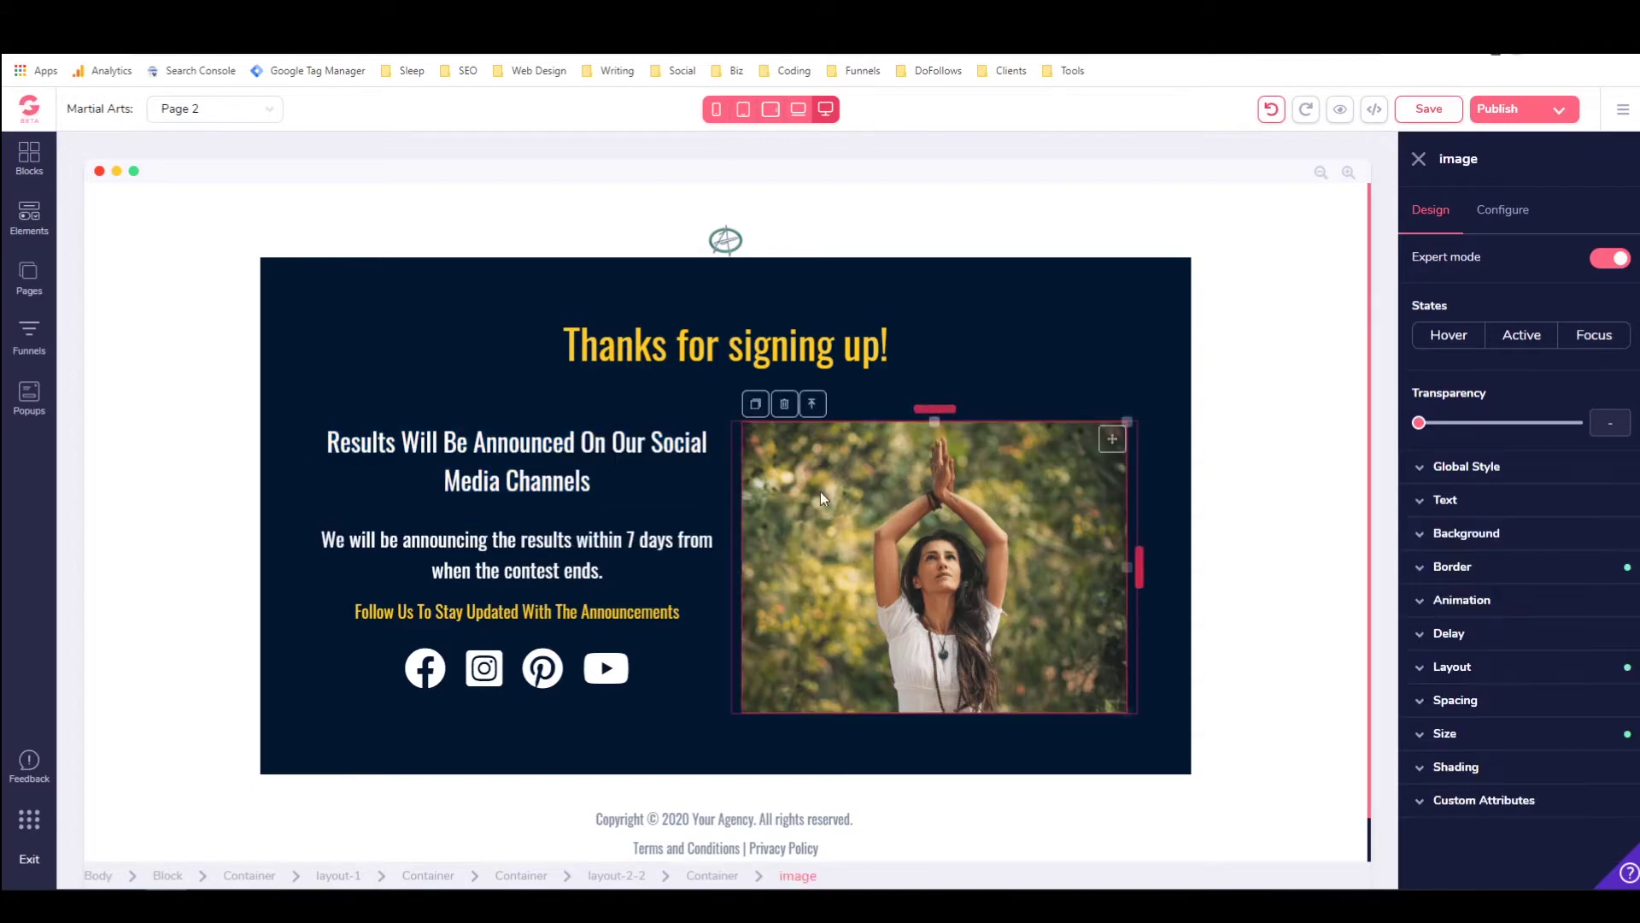
click(786, 415)
click(868, 516)
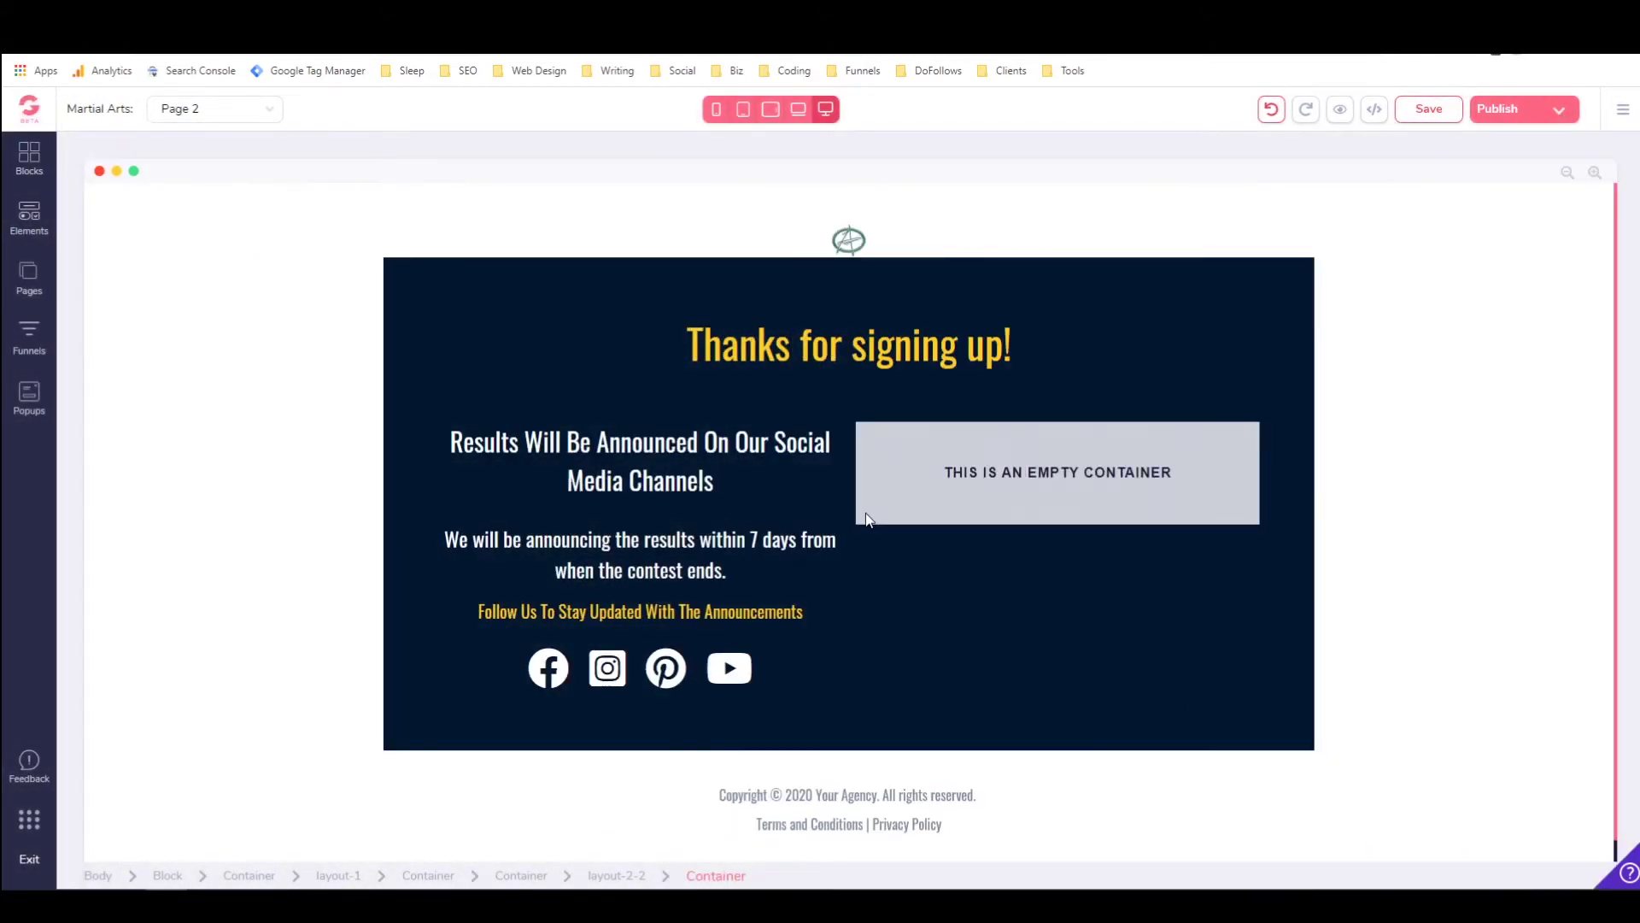
click(34, 229)
scroll(145, 333, down, 10)
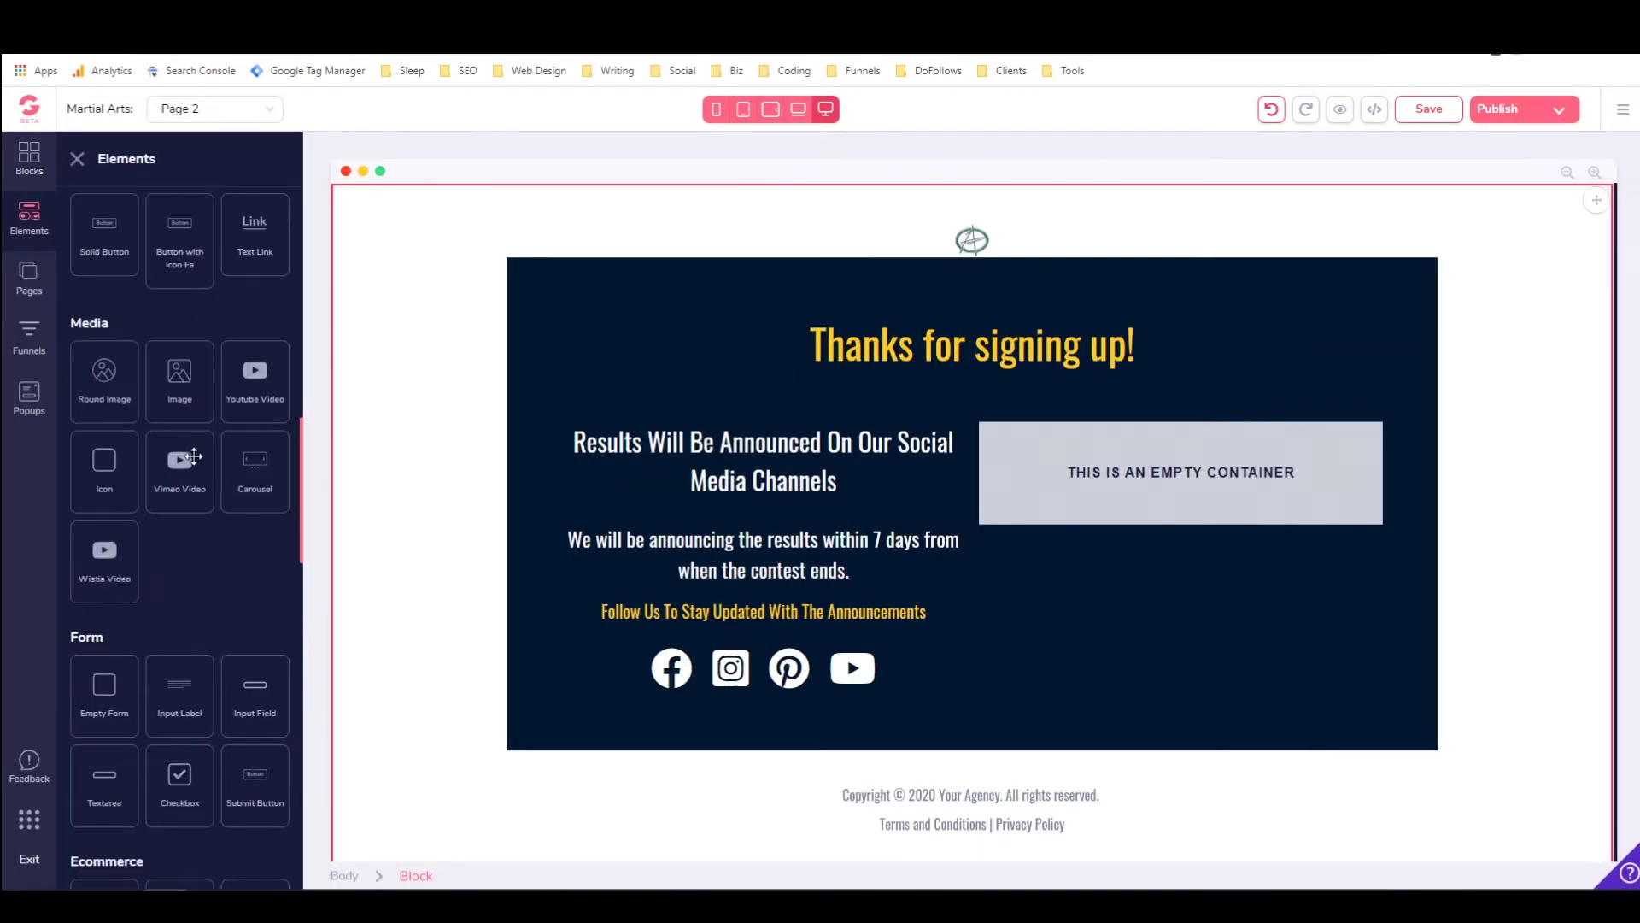
drag(255, 380, 1118, 526)
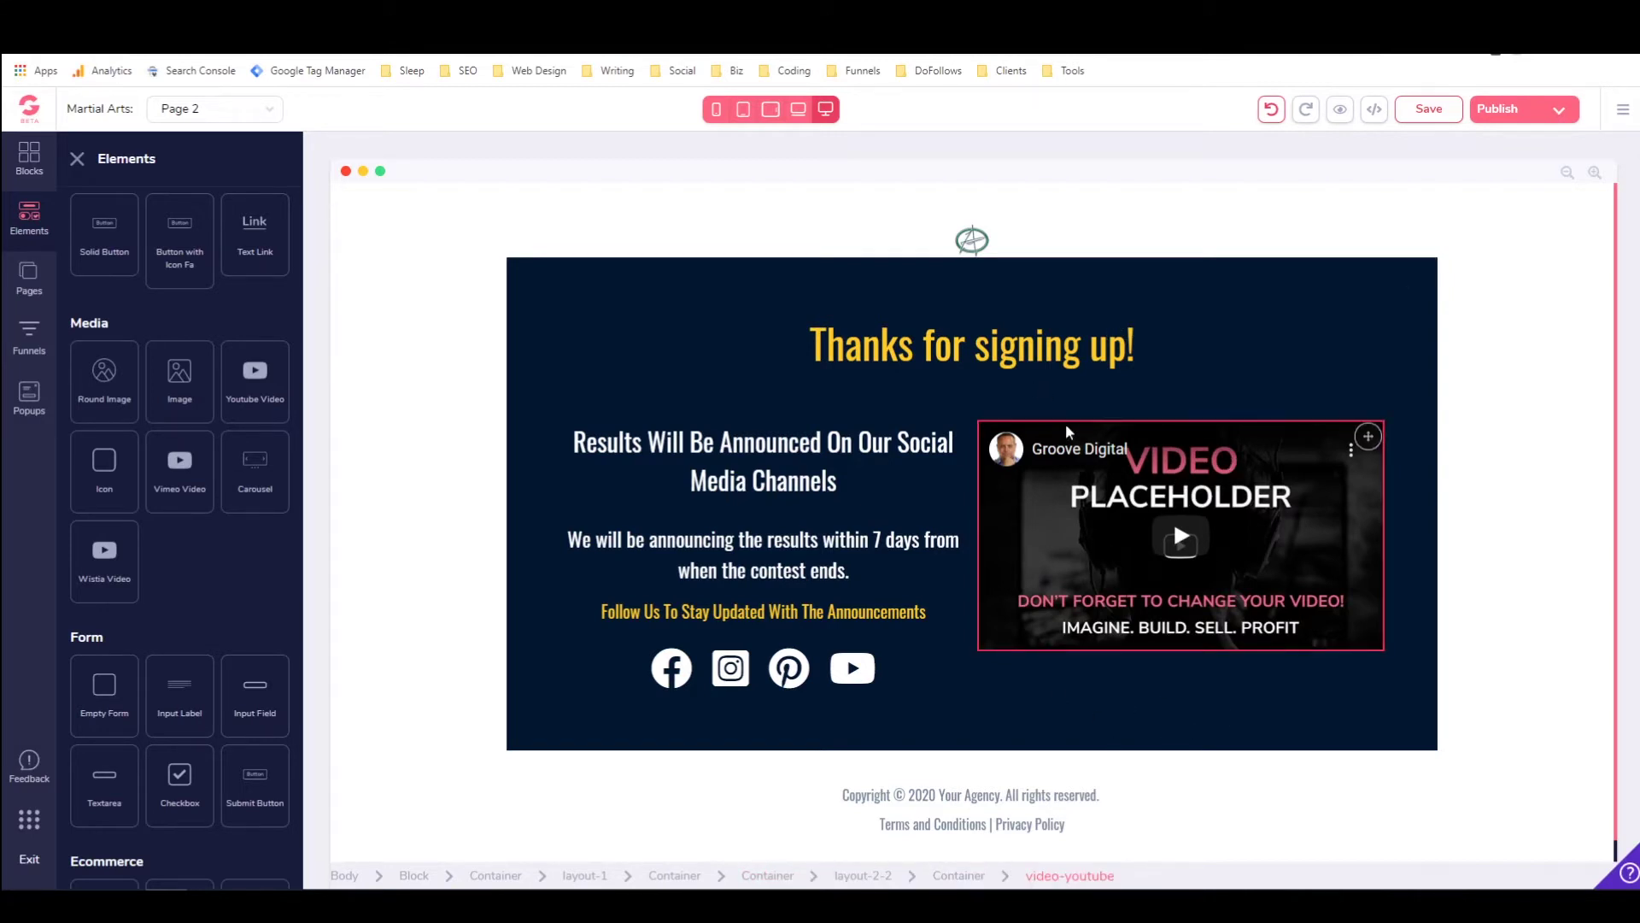
double_click(944, 440)
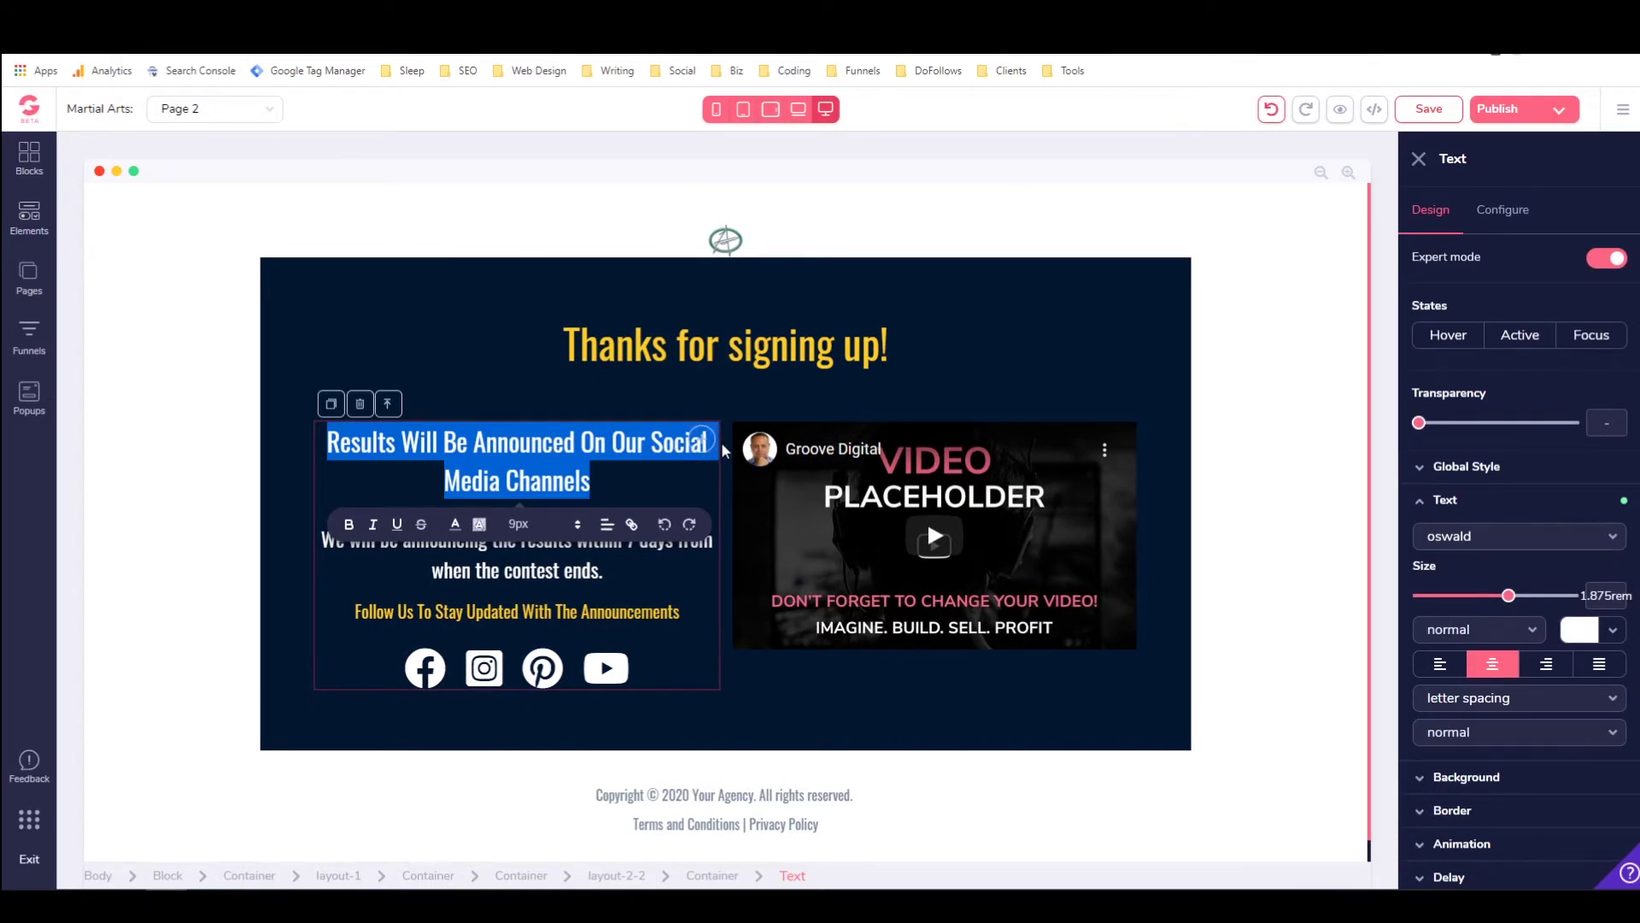
text(Enjoy)
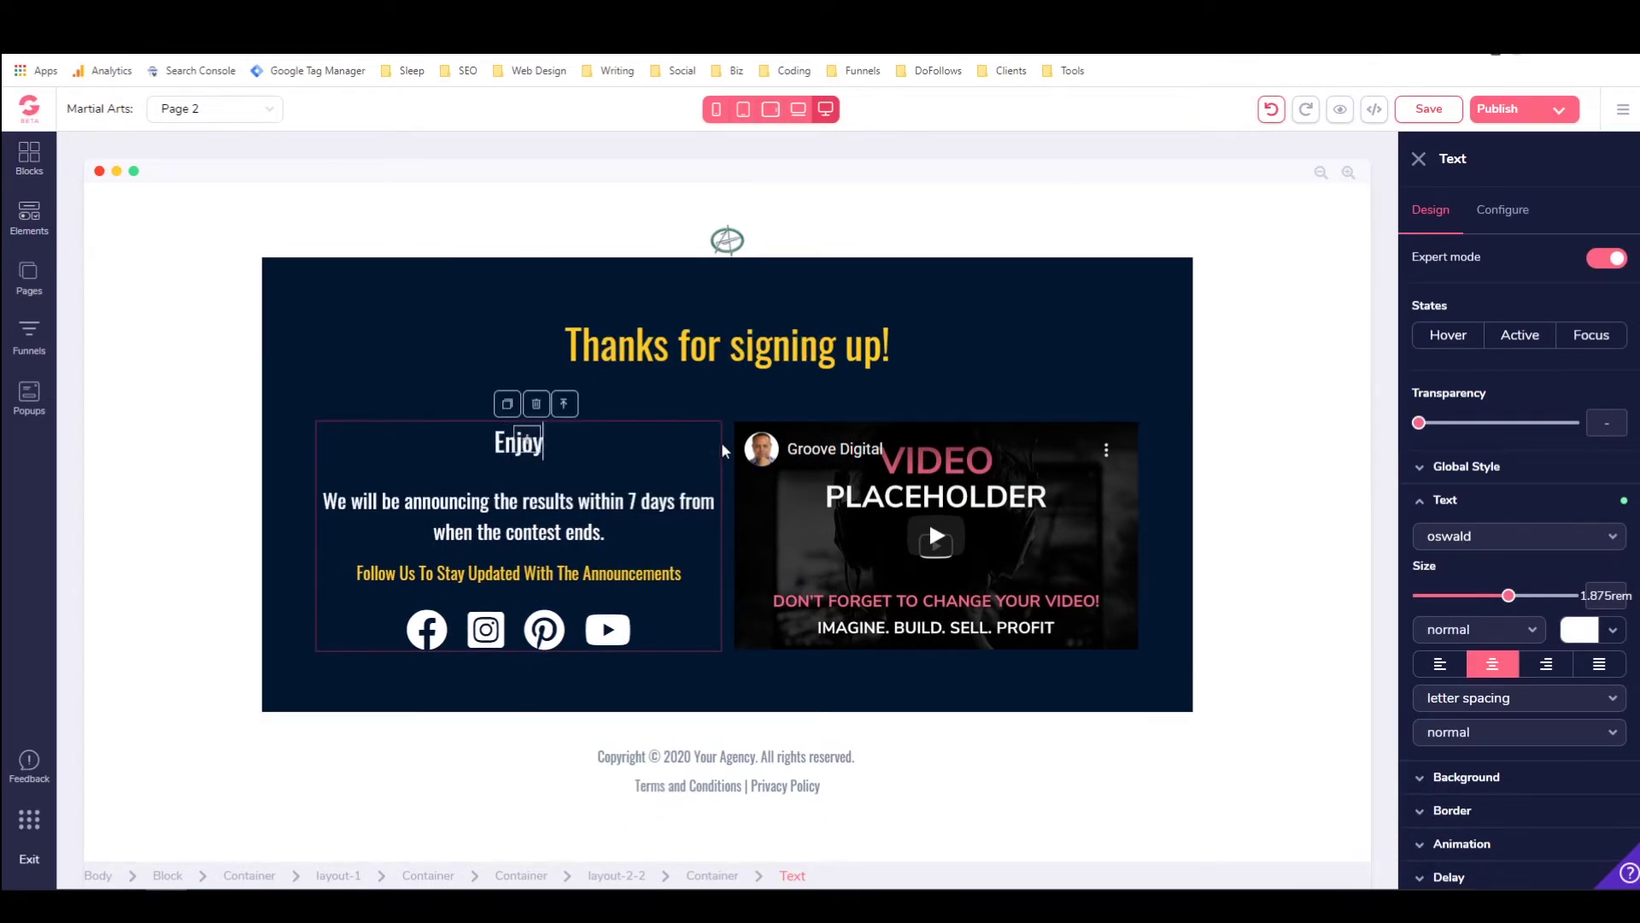
text( the training!)
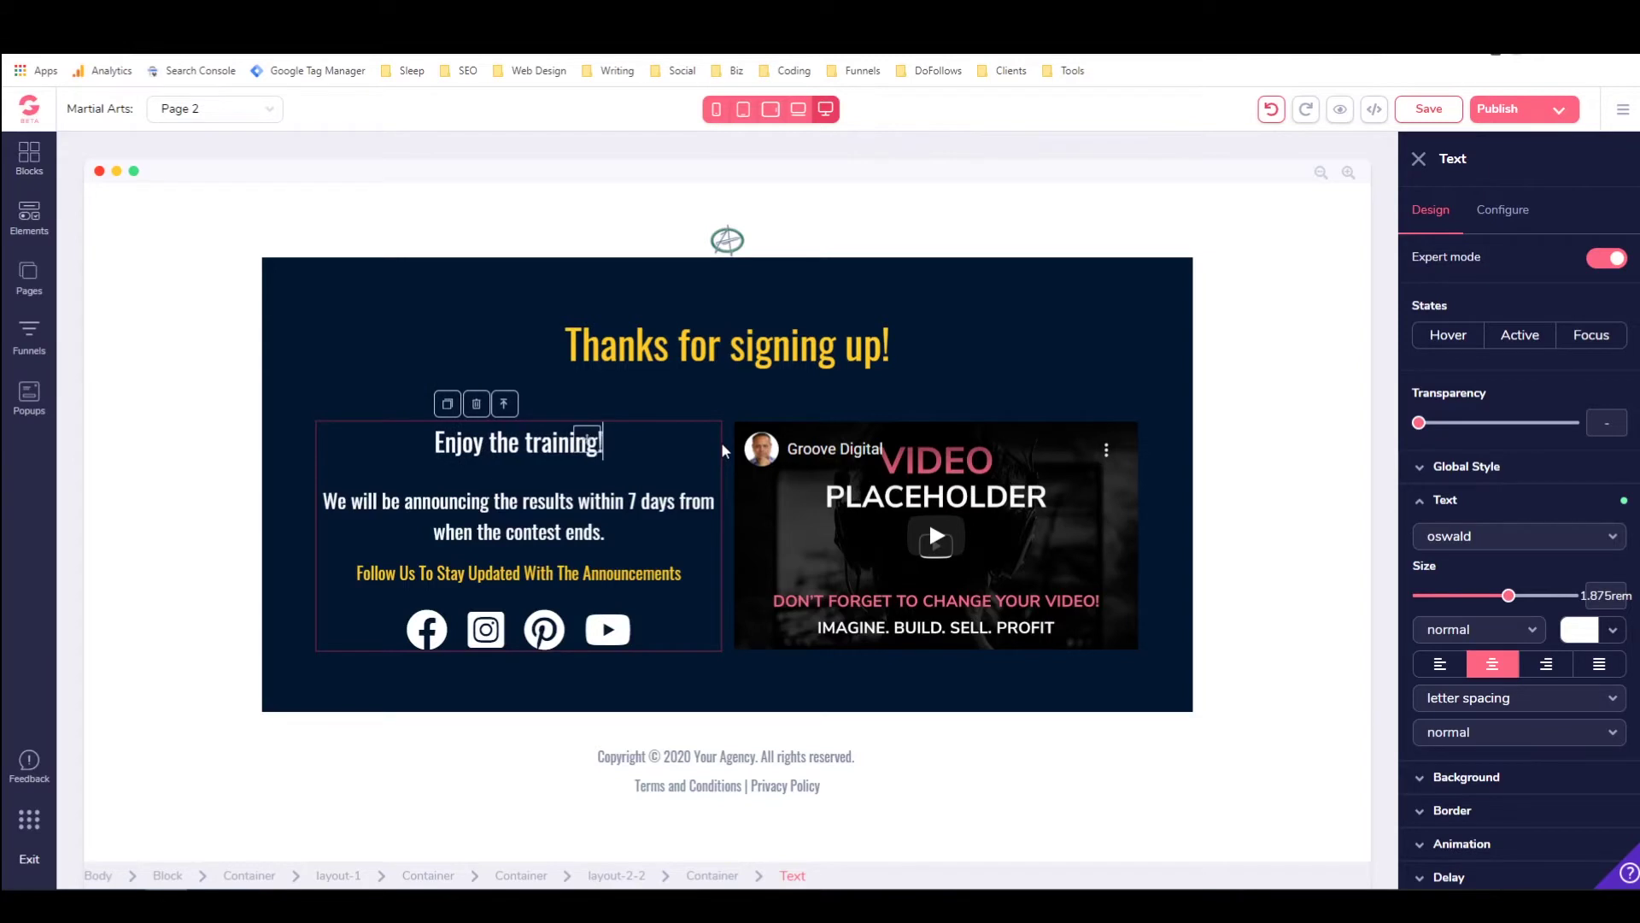
Replace the paragraph with 'Want to learn more? Tap the link below to check out Super Xtreme Karate Class.'.
triple_click(544, 513)
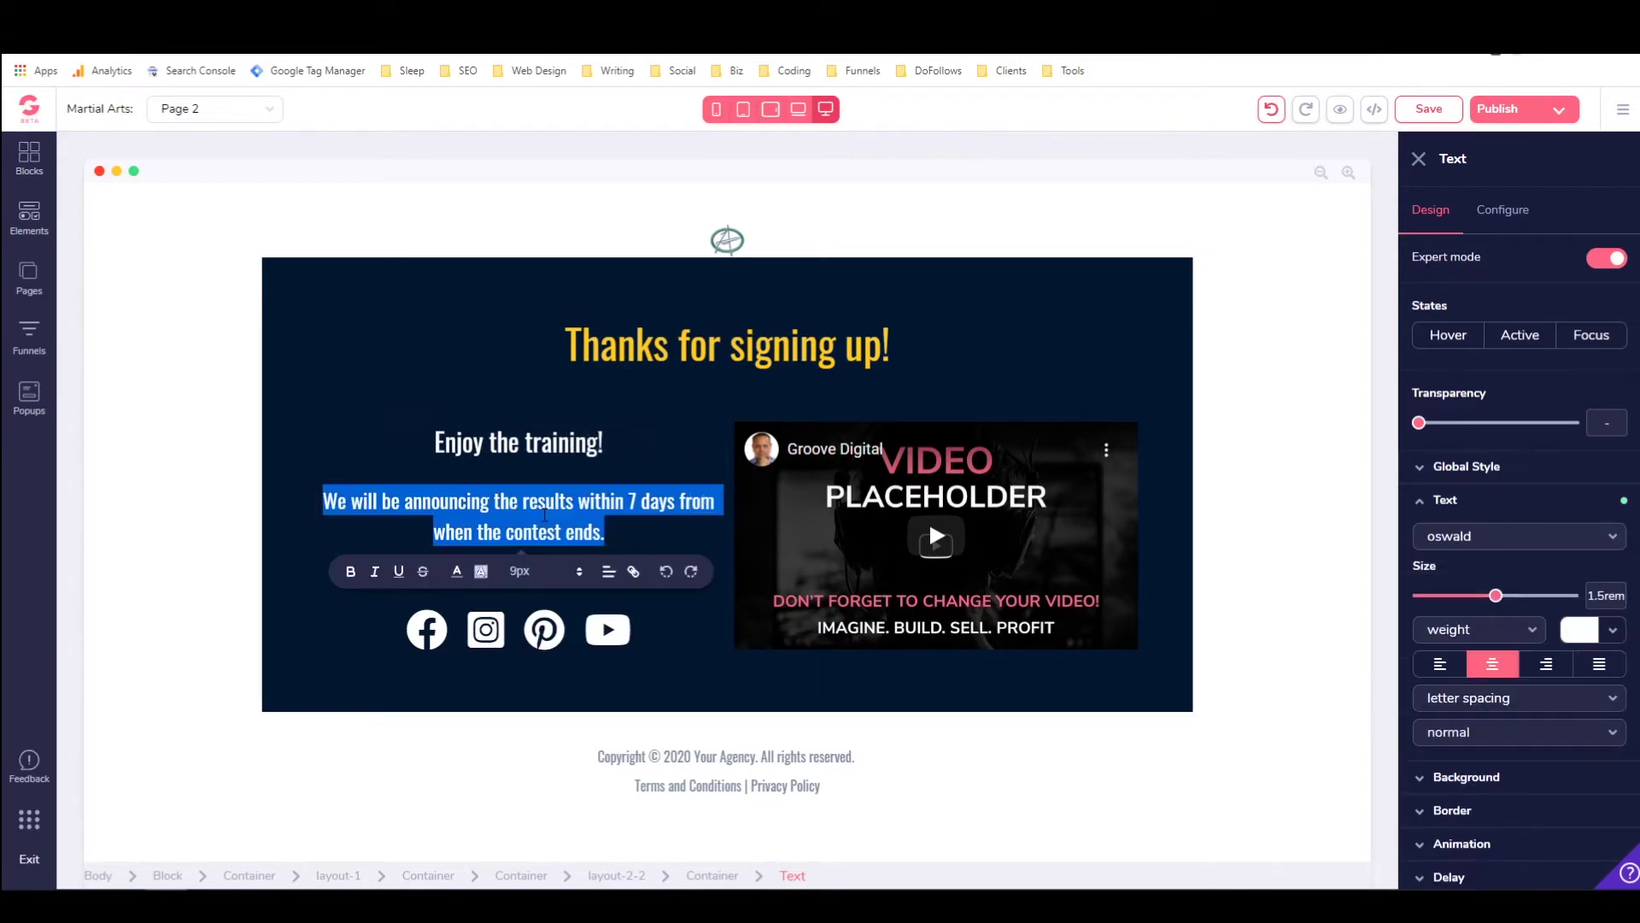
text(Want to learn more?)
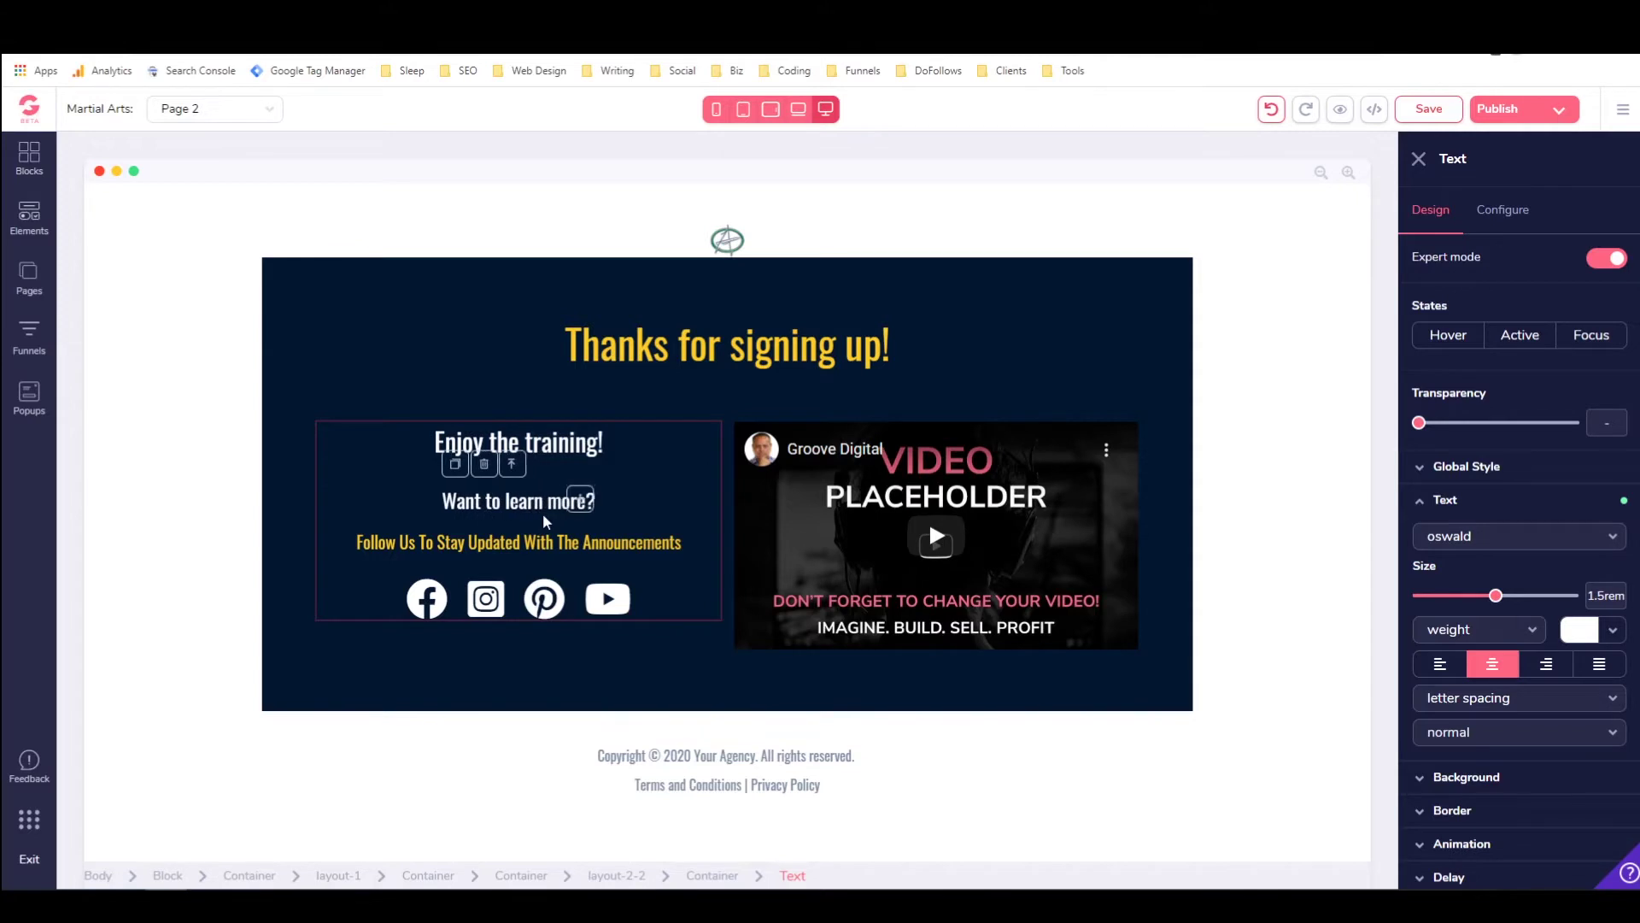
text( Tap th)
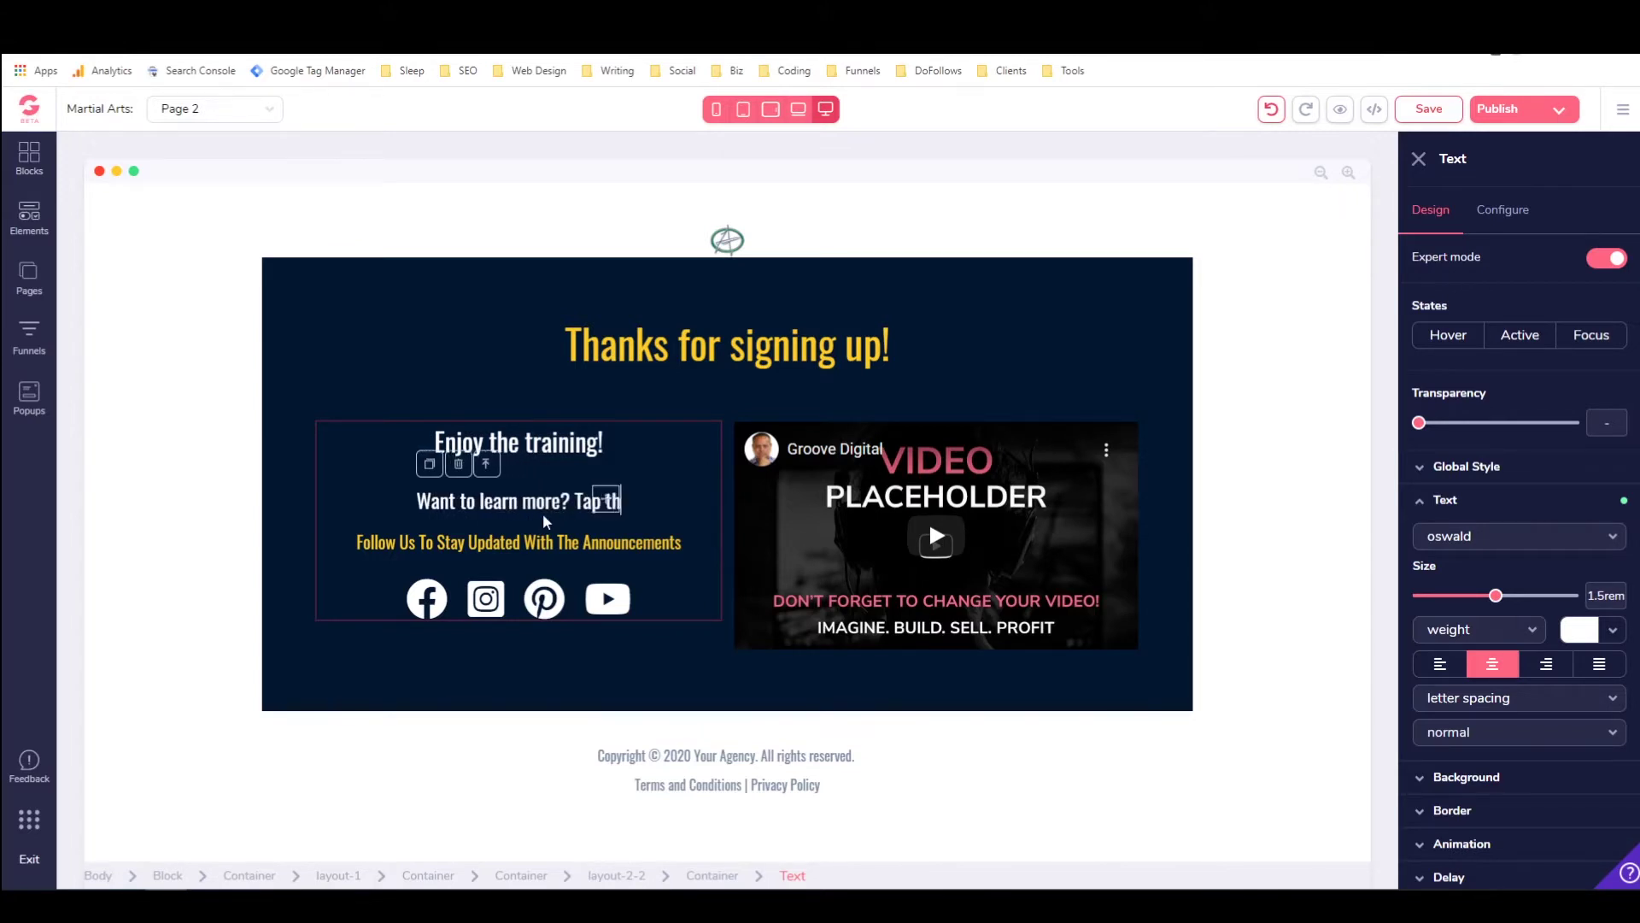
text(e link below)
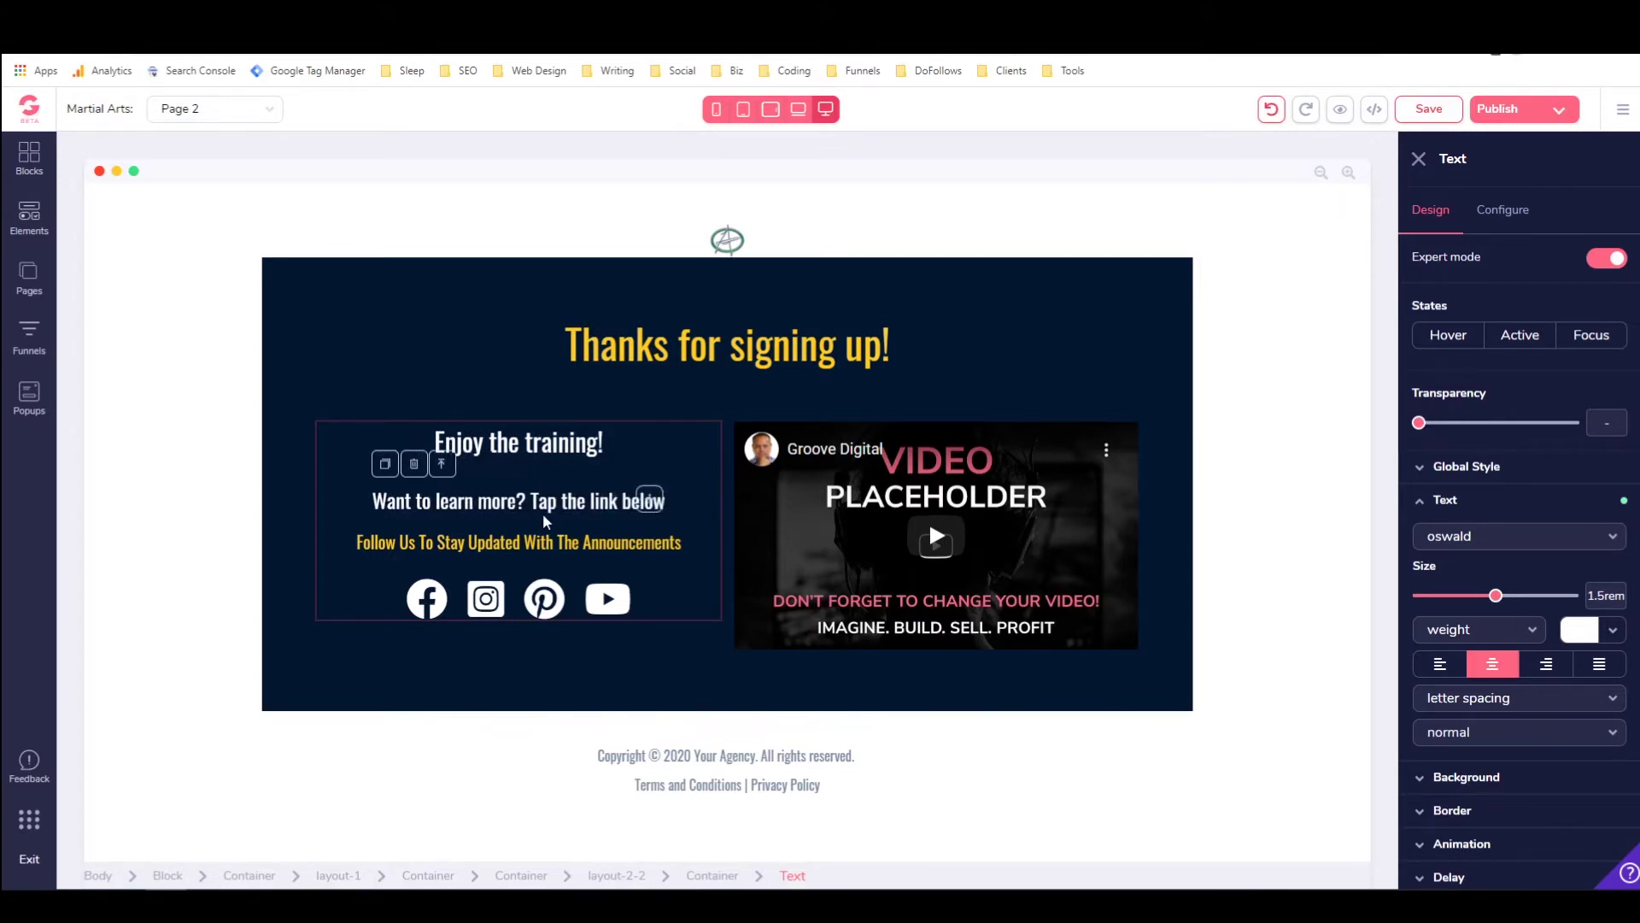
text( to che)
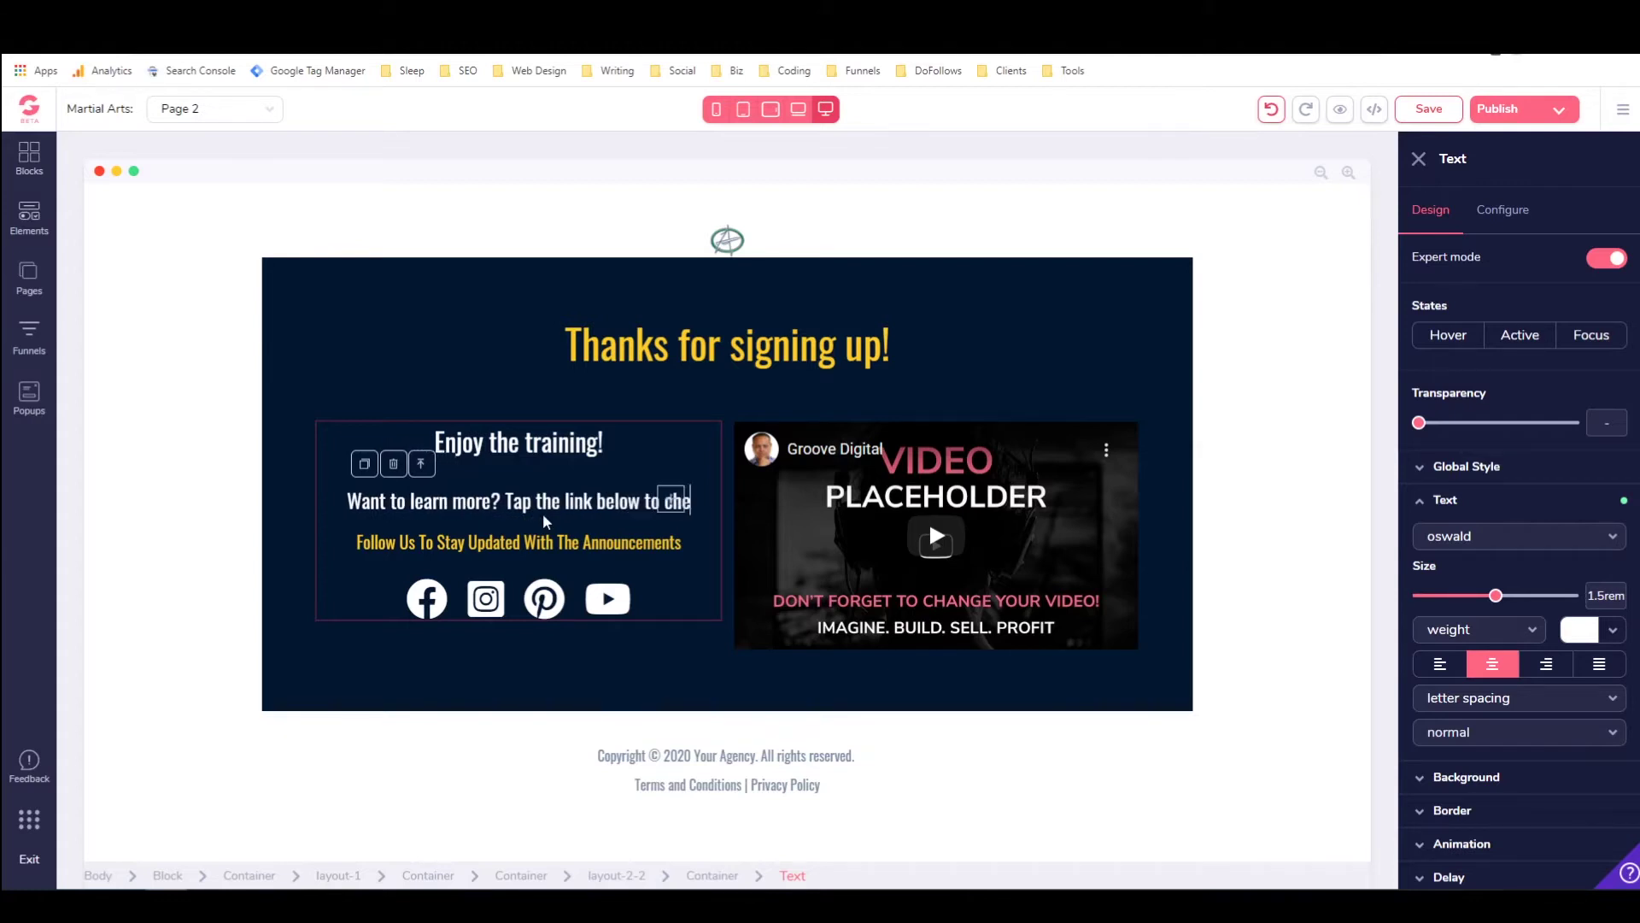
text(ck out)
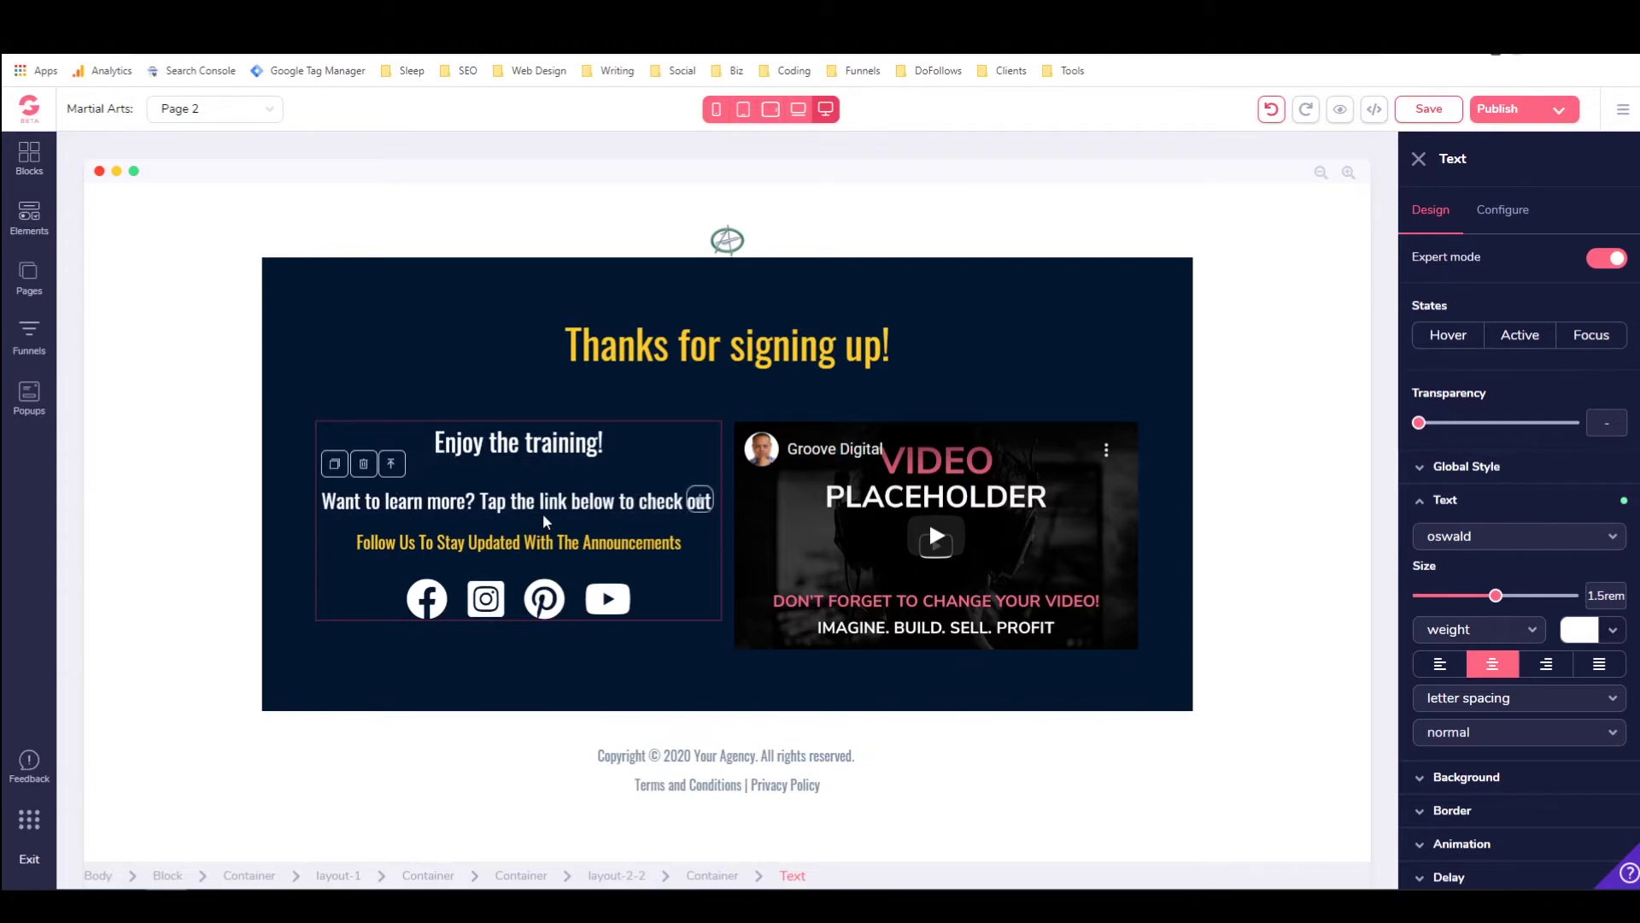
text( S)
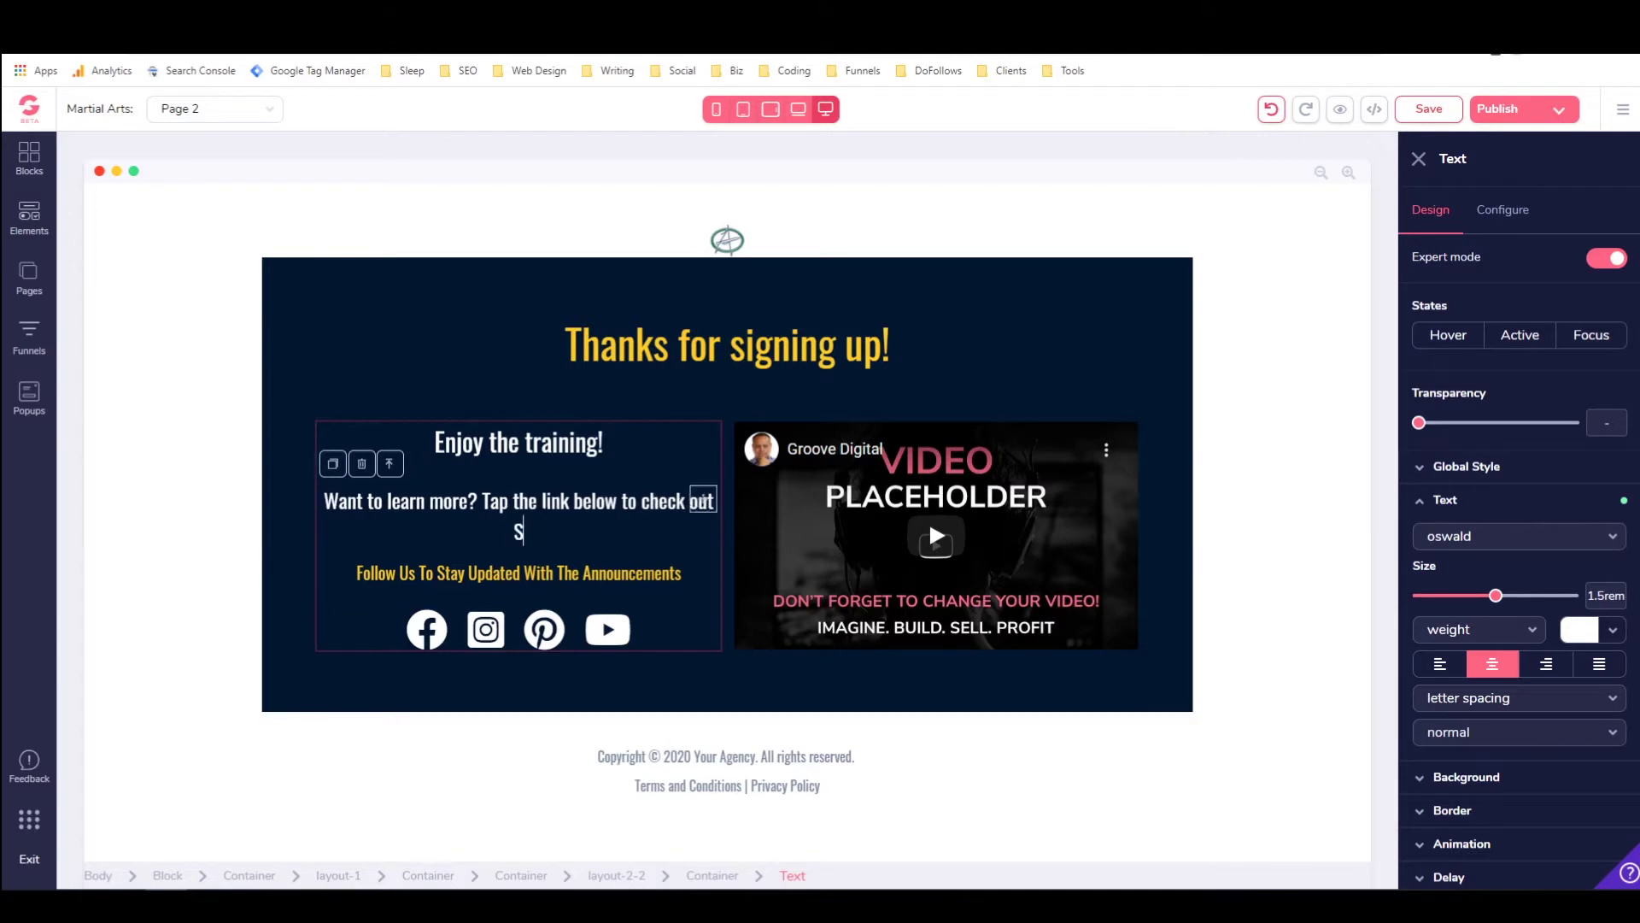
text(uper Xtreme Karate )
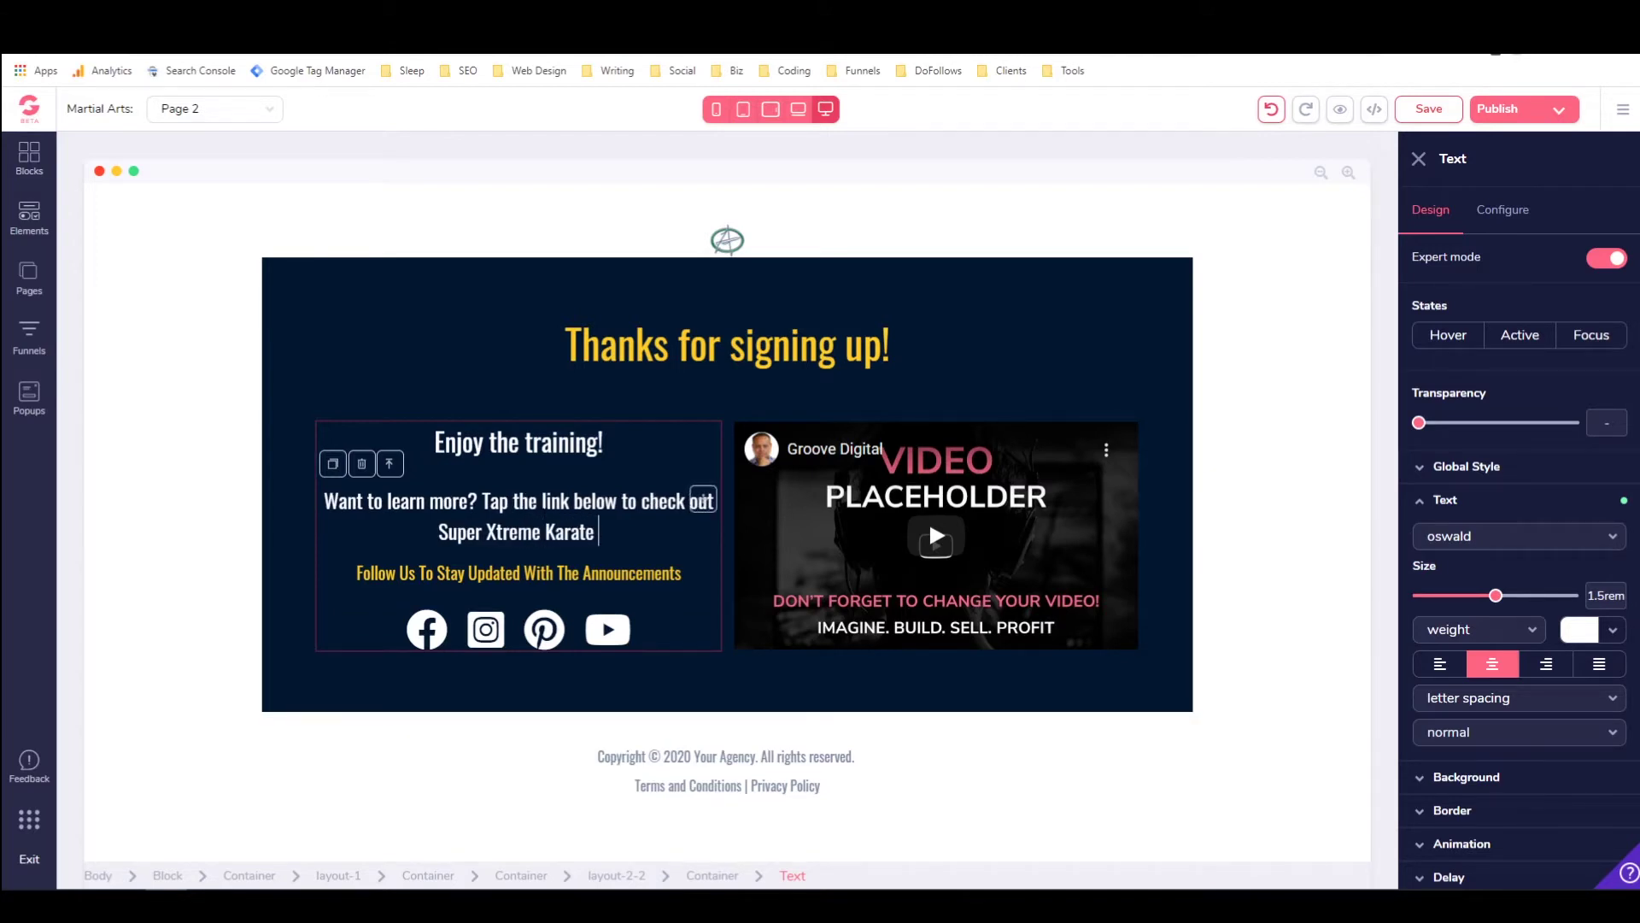
text(Klass)
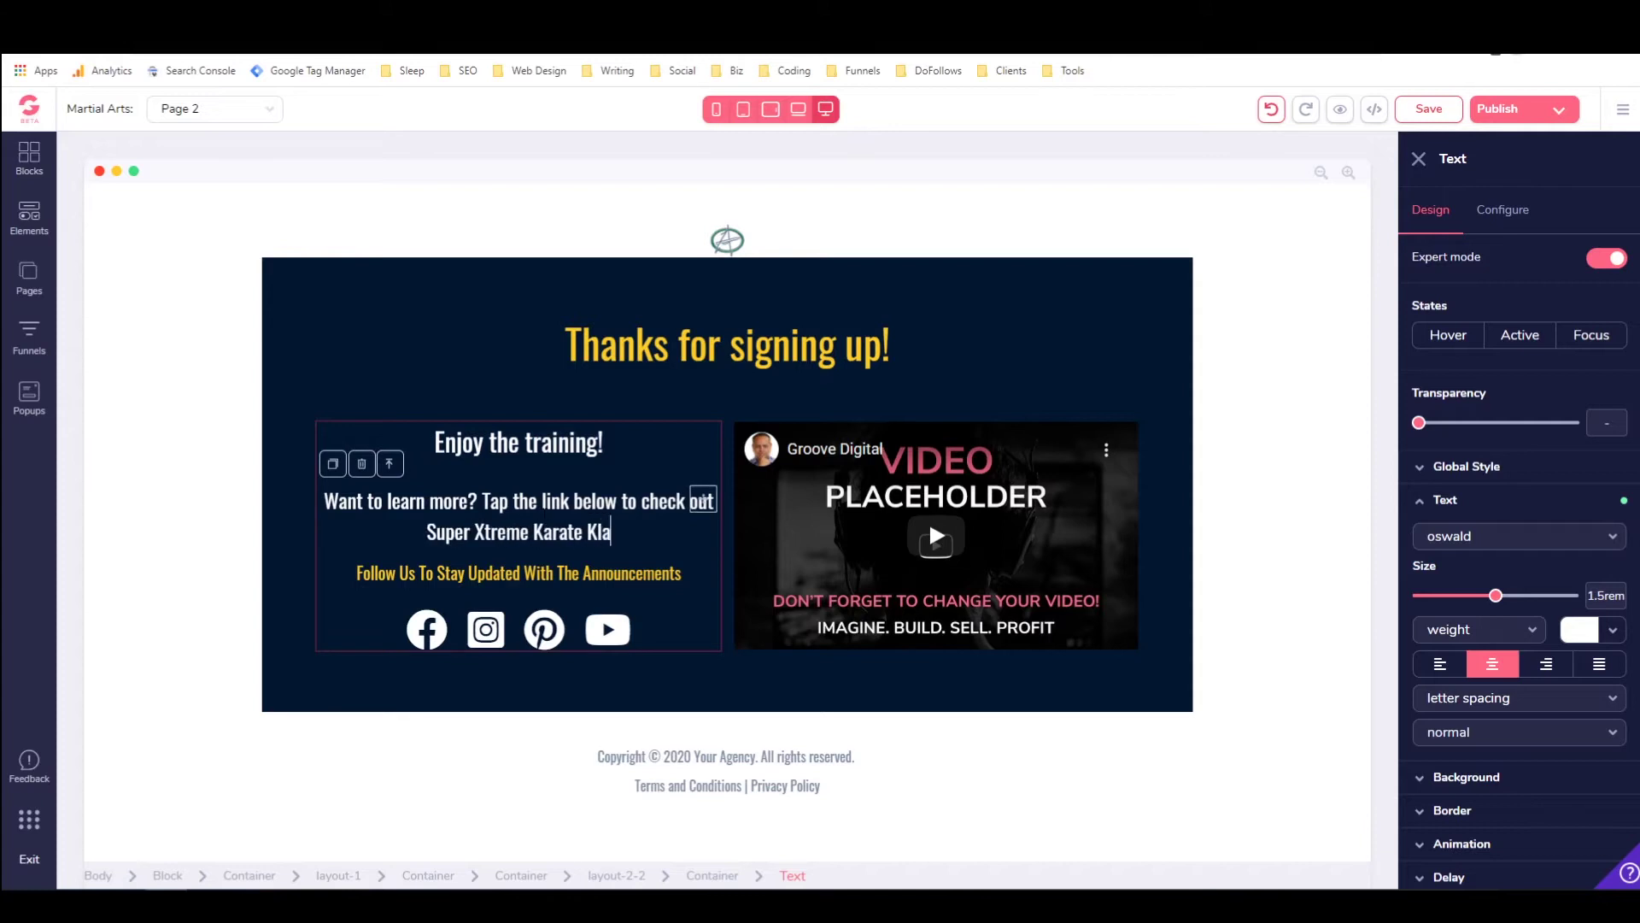
key(BackSpace)
key(BackSpace)
key(BackSpace)
key(BackSpace)
key(BackSpace)
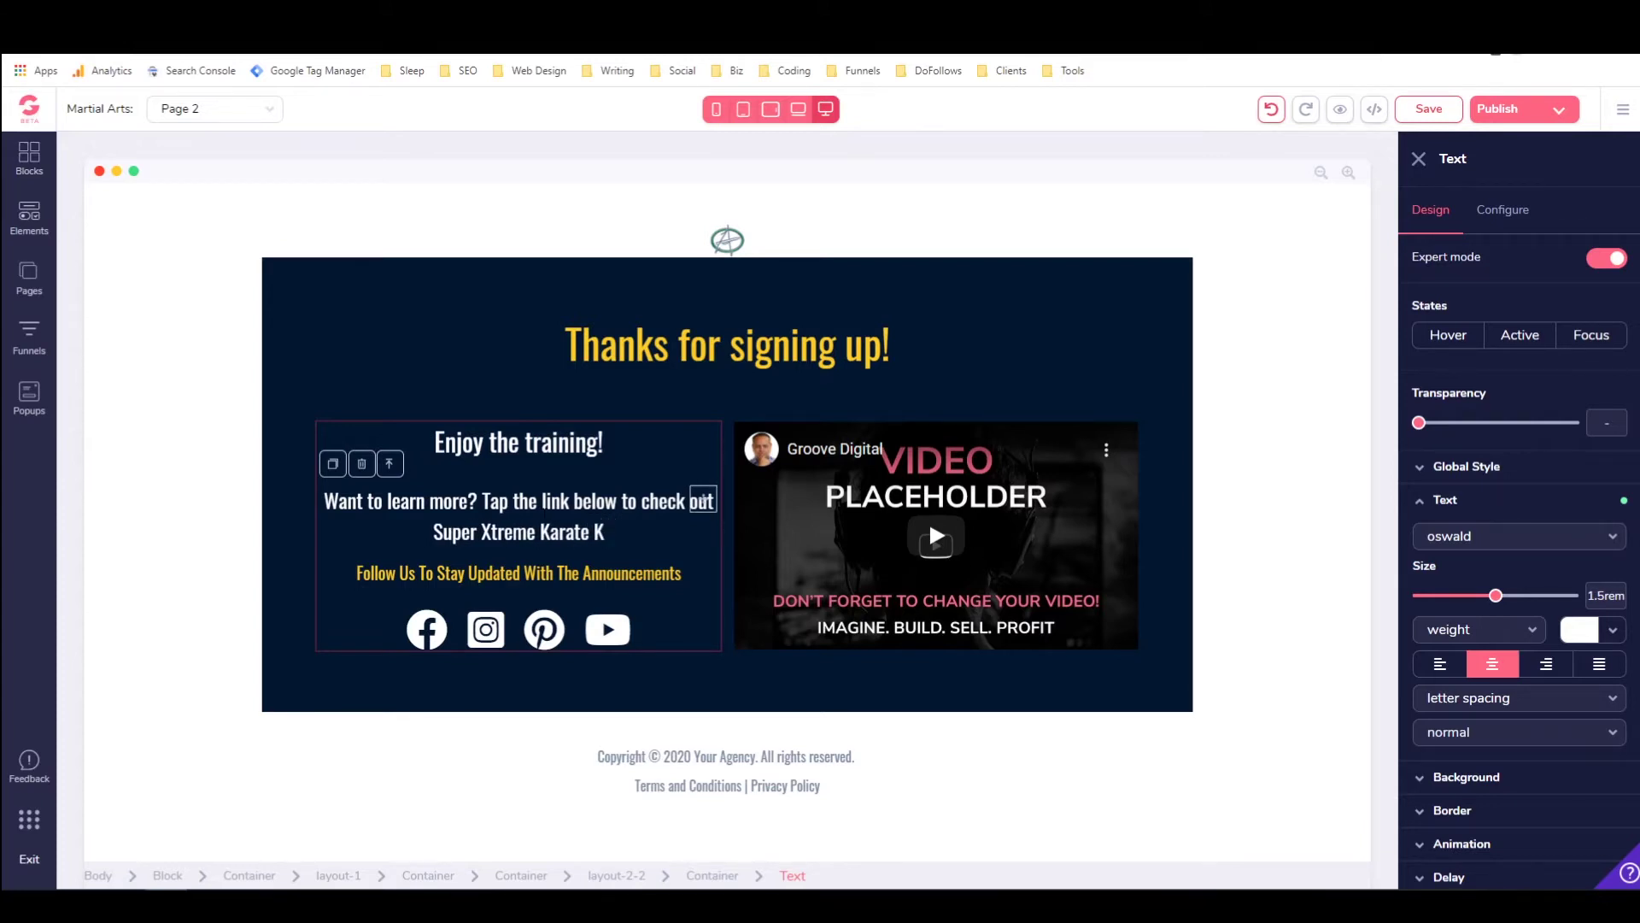
text(Class.)
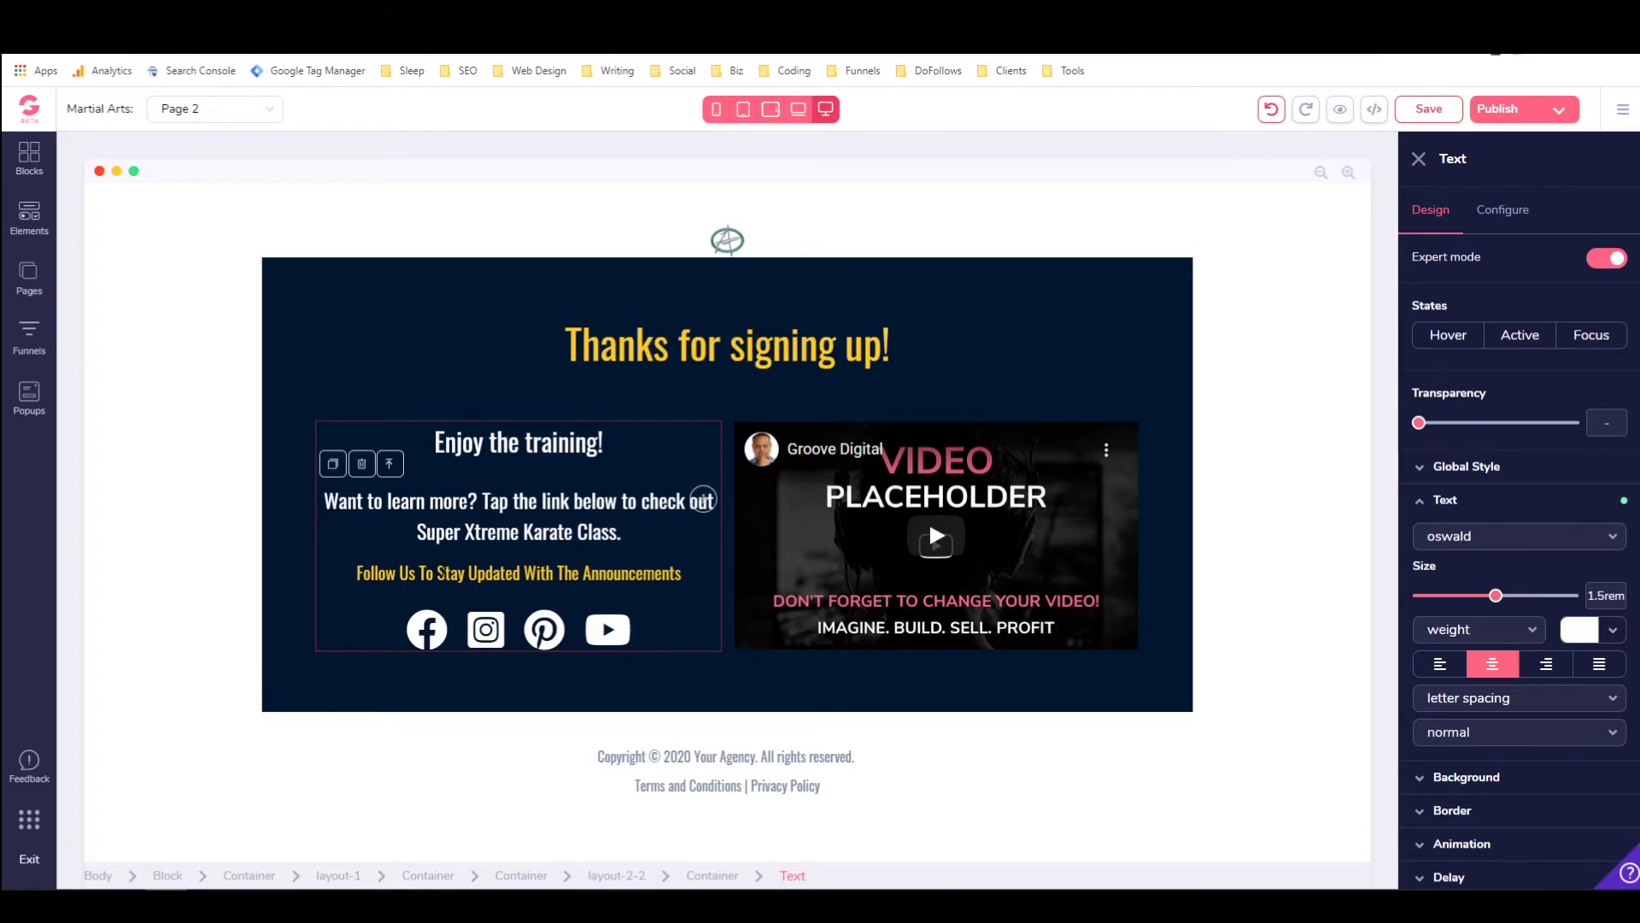
click(665, 573)
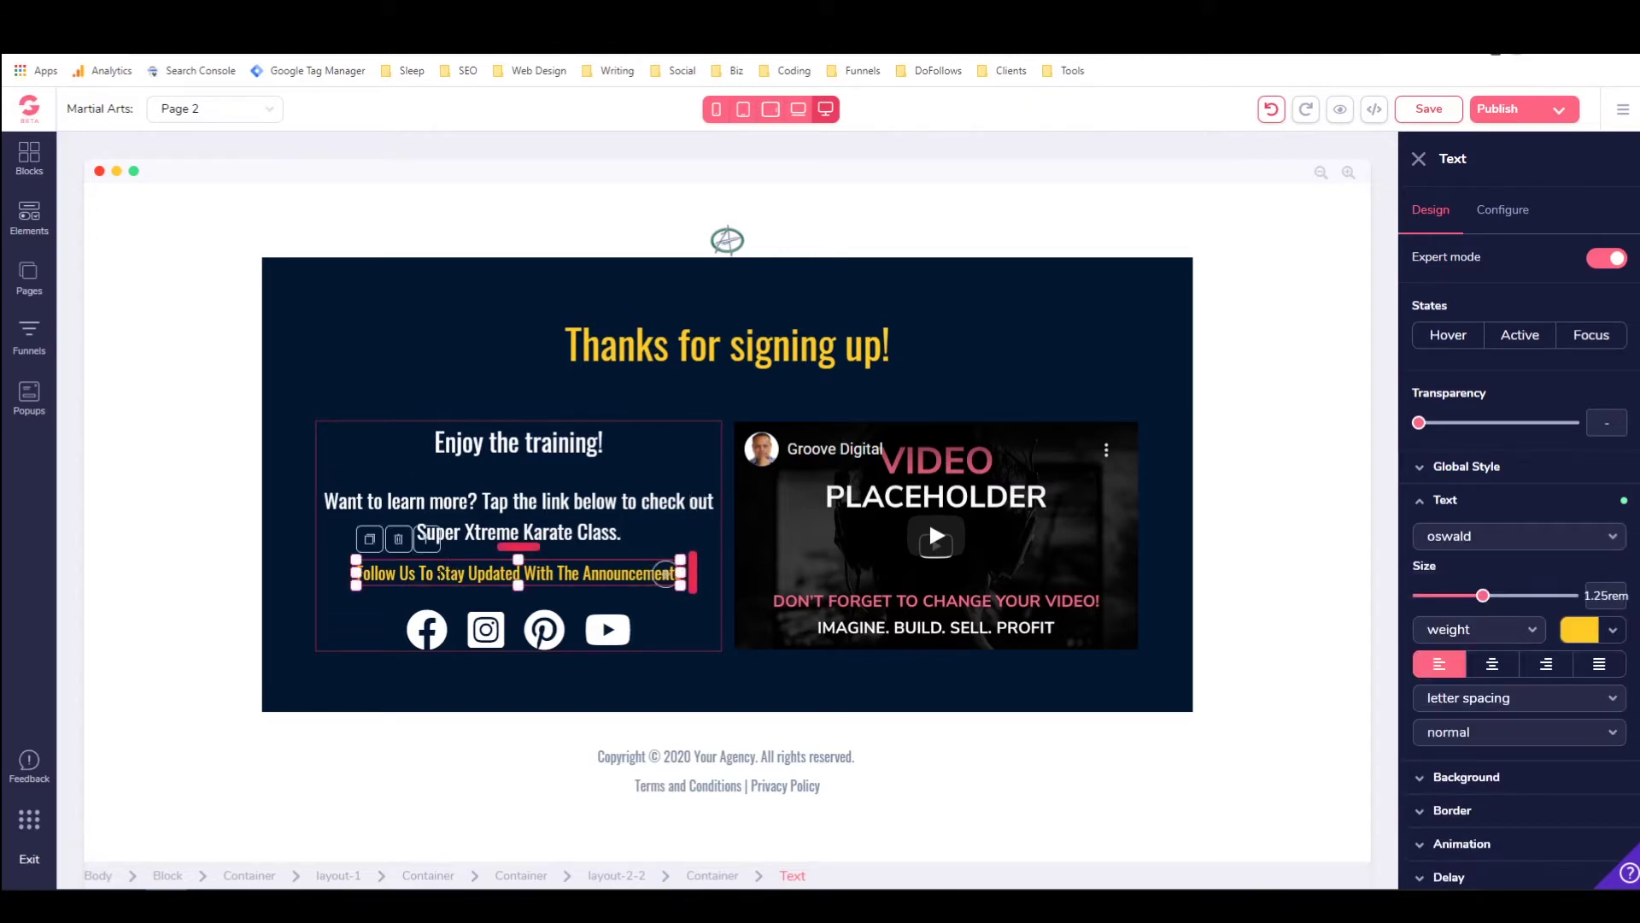
triple_click(438, 573)
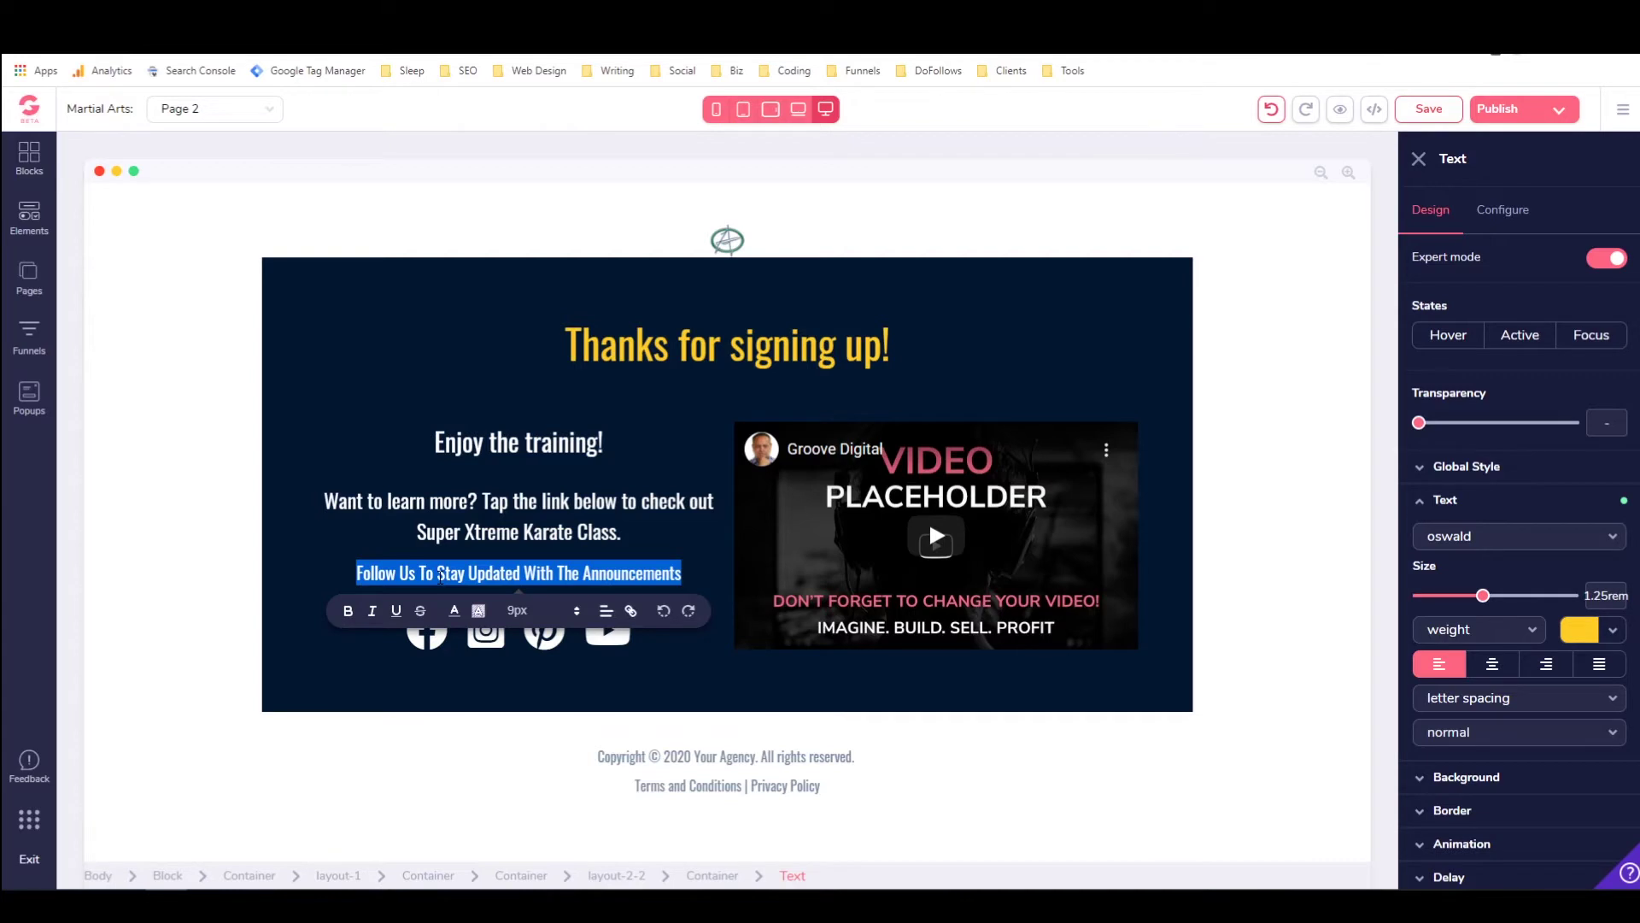
text(ww)
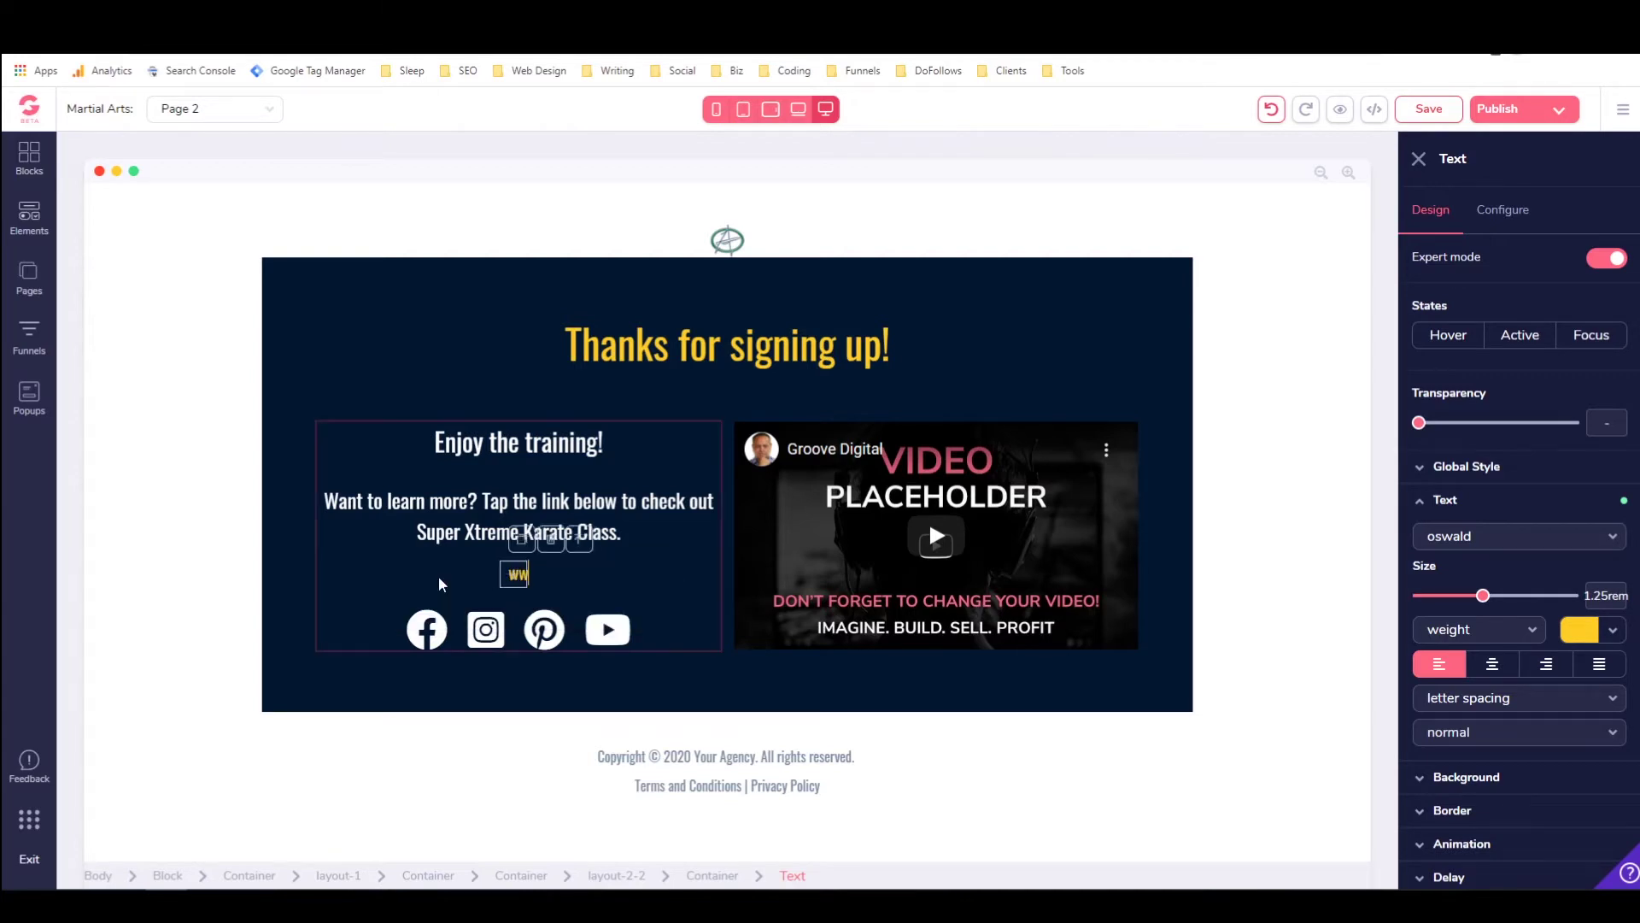
text(w.affiliatelink.)
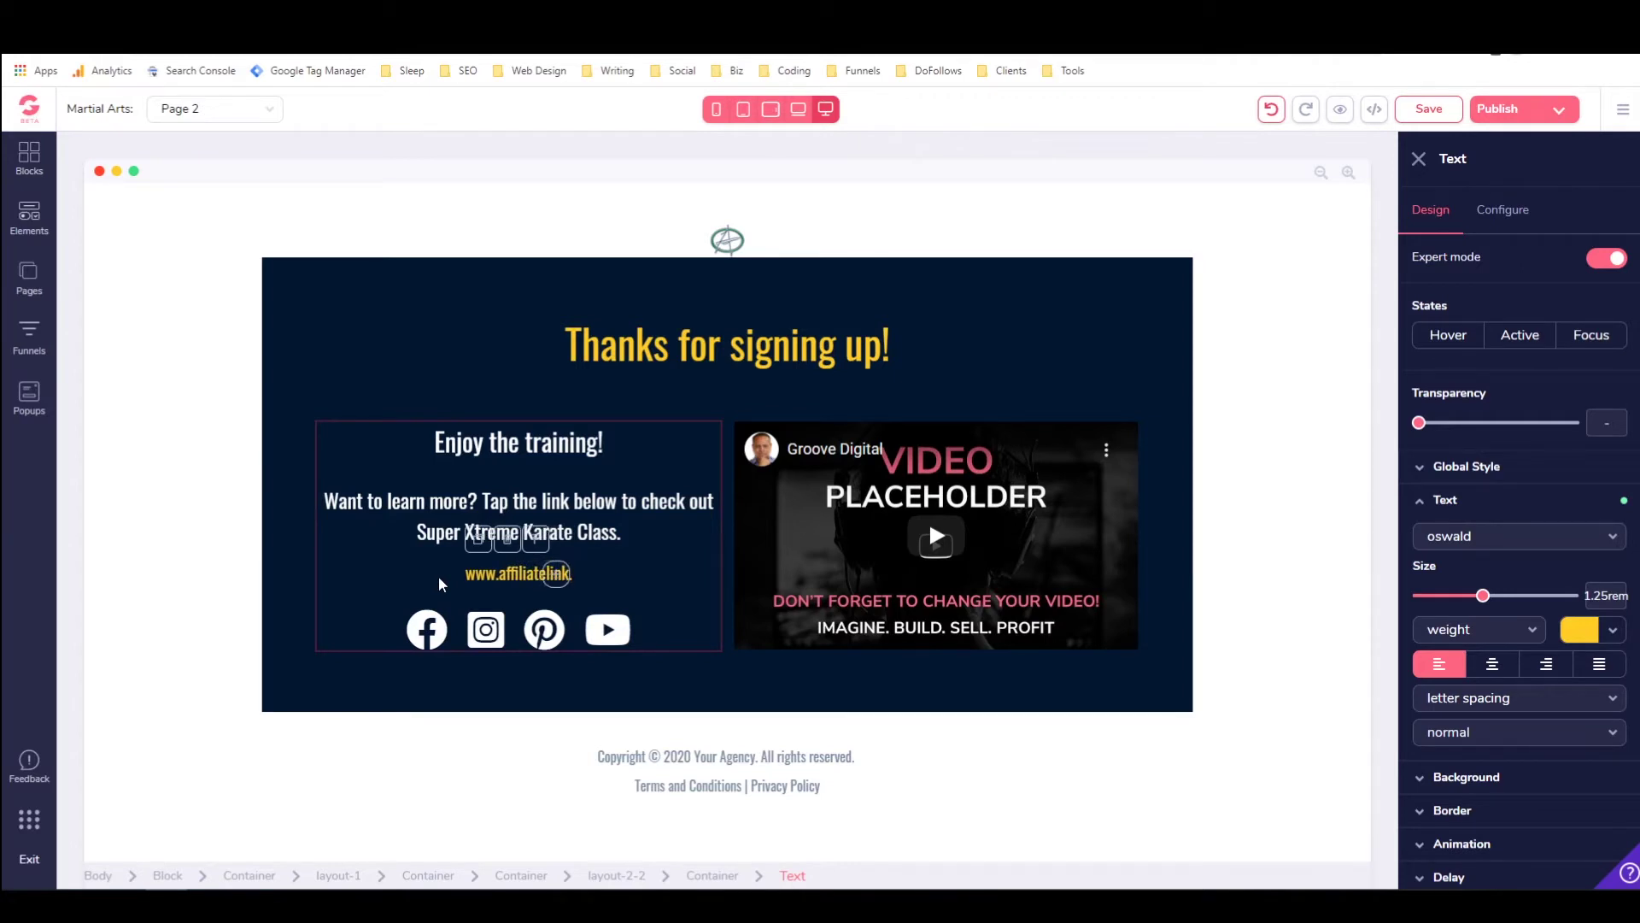
text(com)
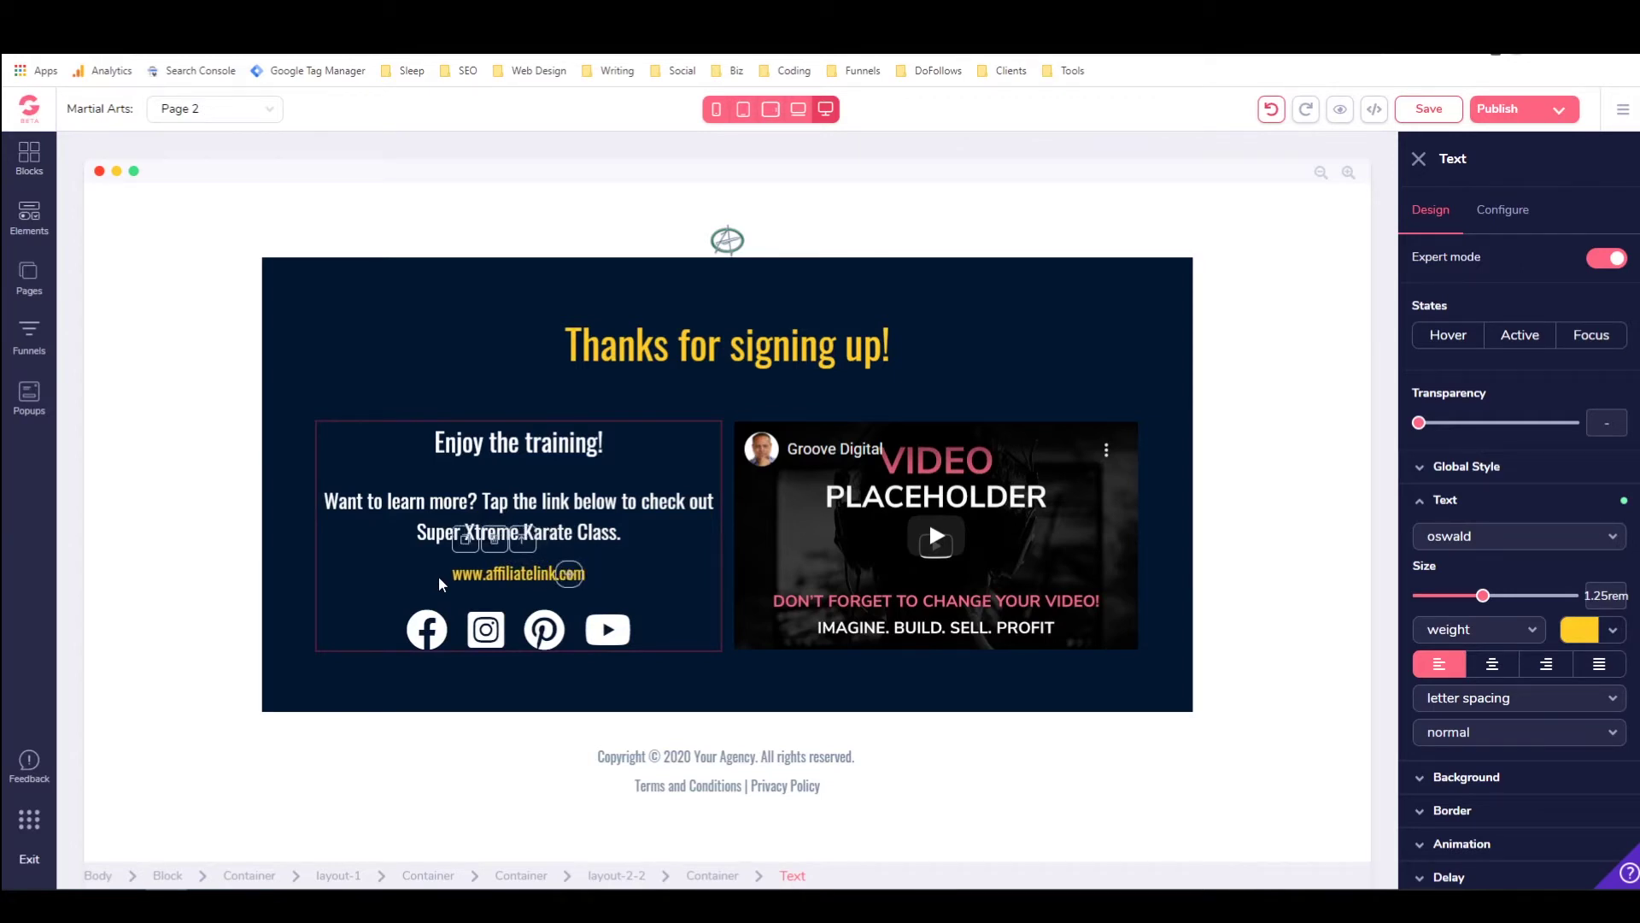
key(Escape)
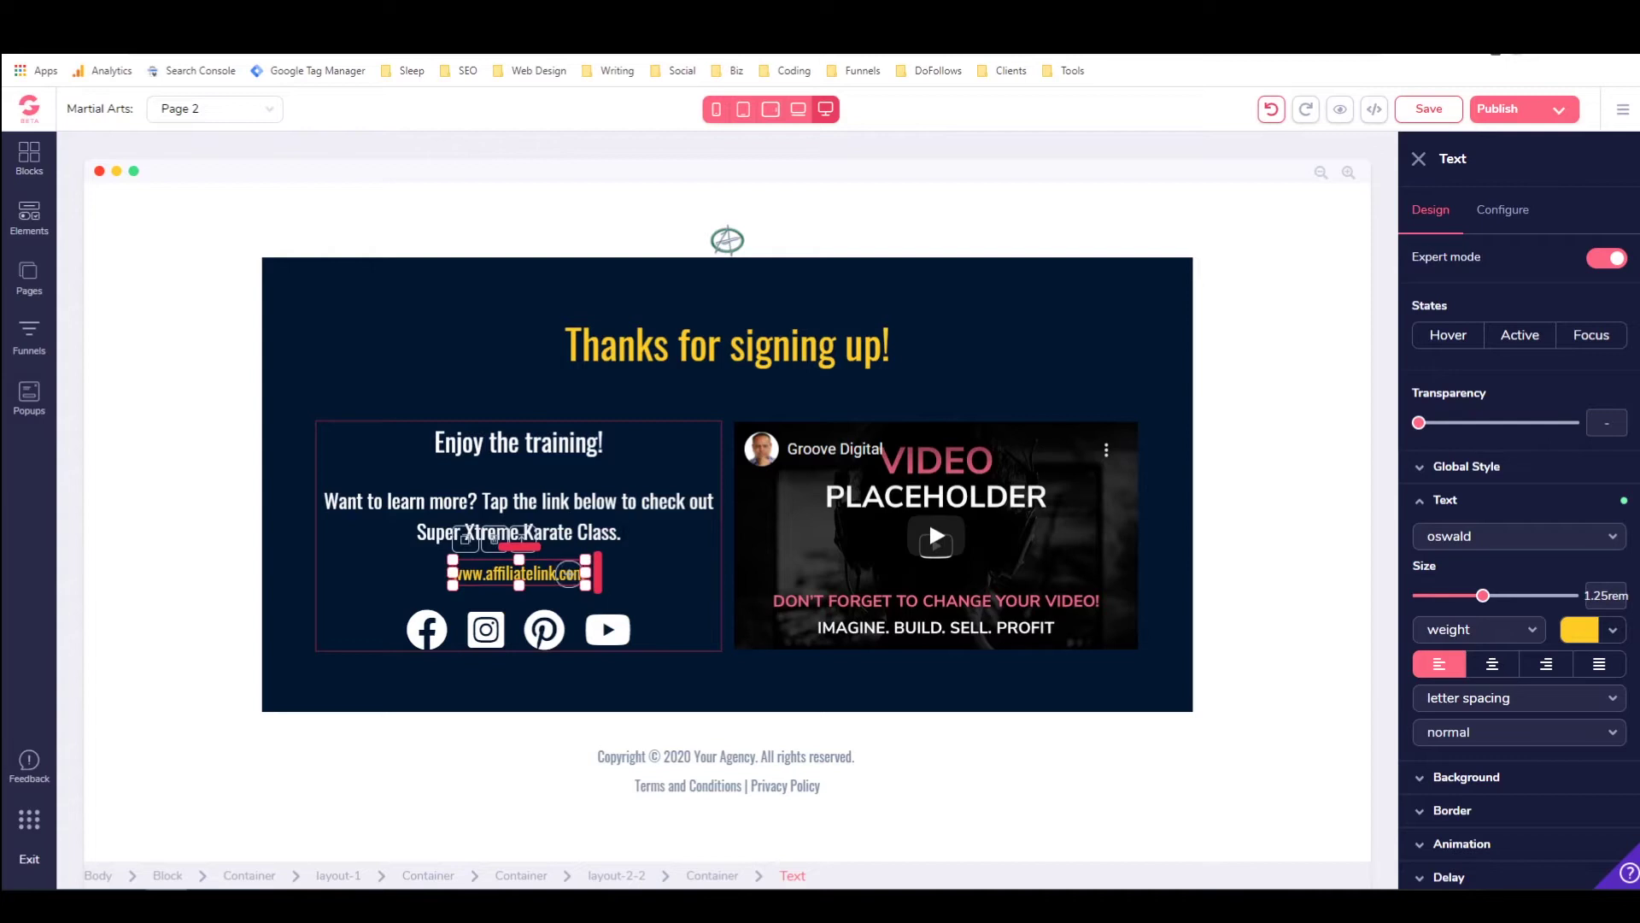
click(598, 538)
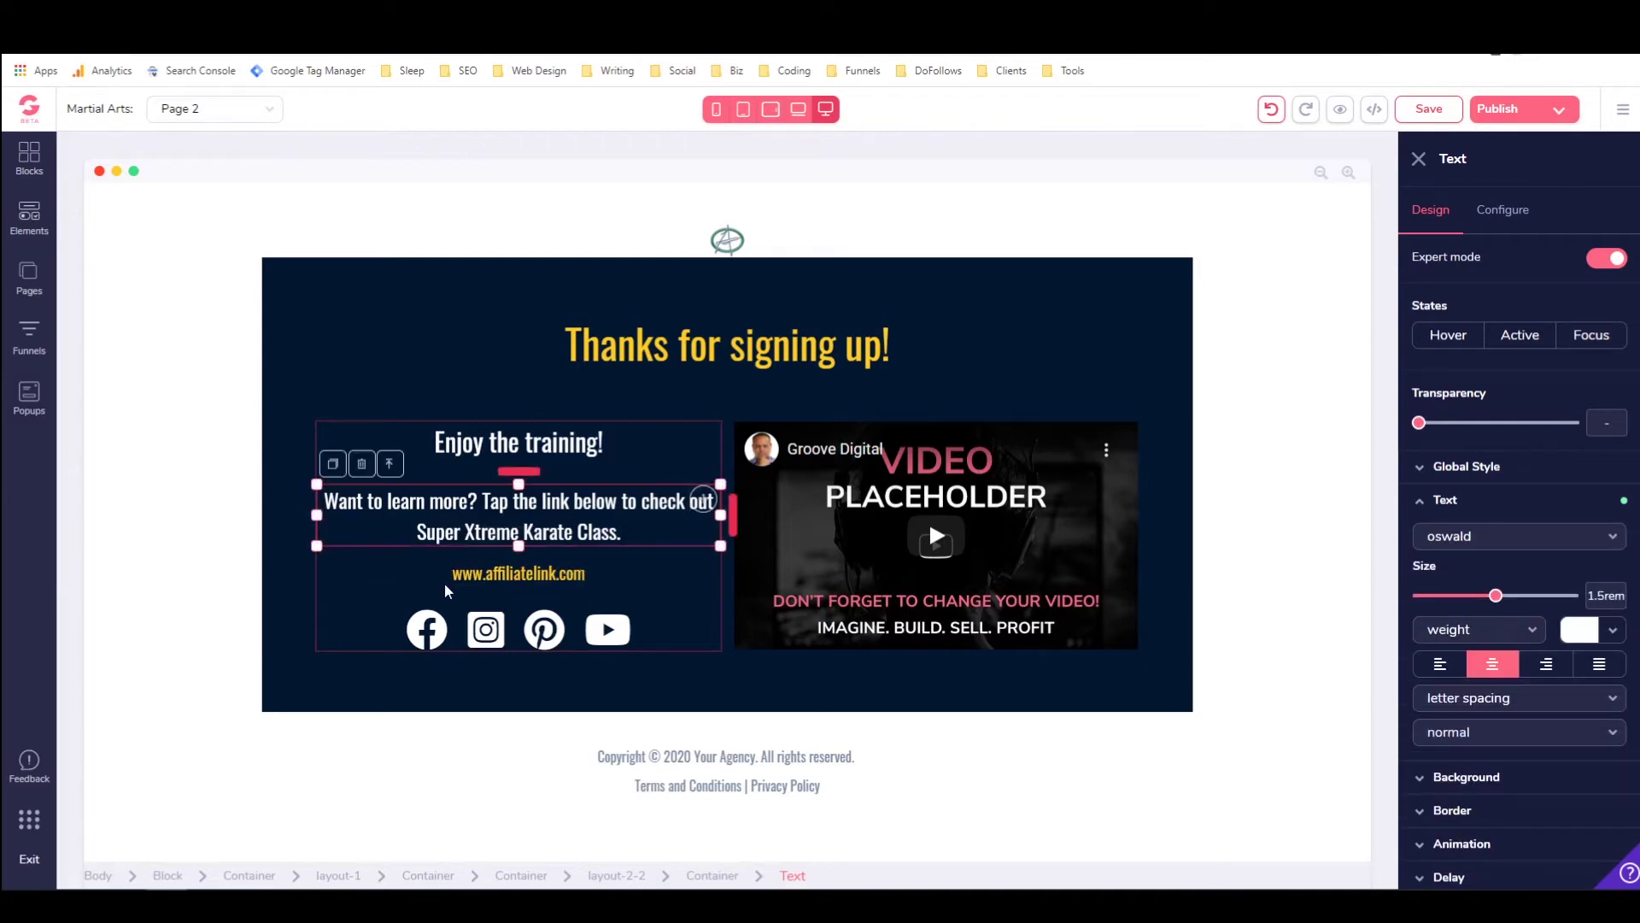
click(433, 634)
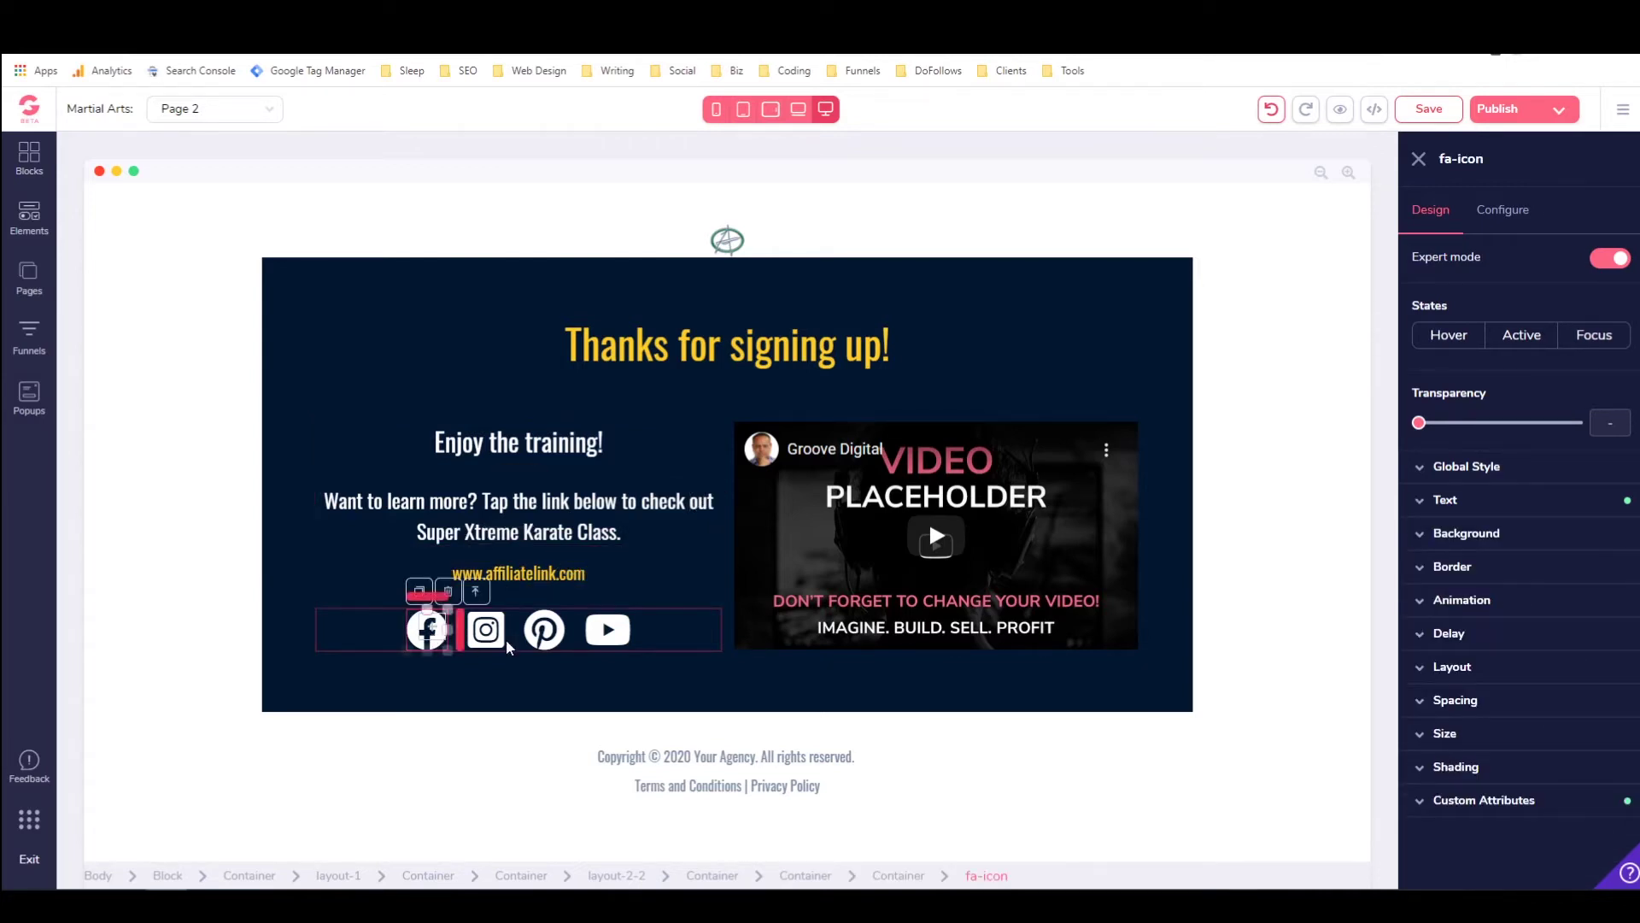
Link the Facebook icon to a Facebook page URL that opens in a new tab.
click(495, 636)
click(551, 637)
click(614, 633)
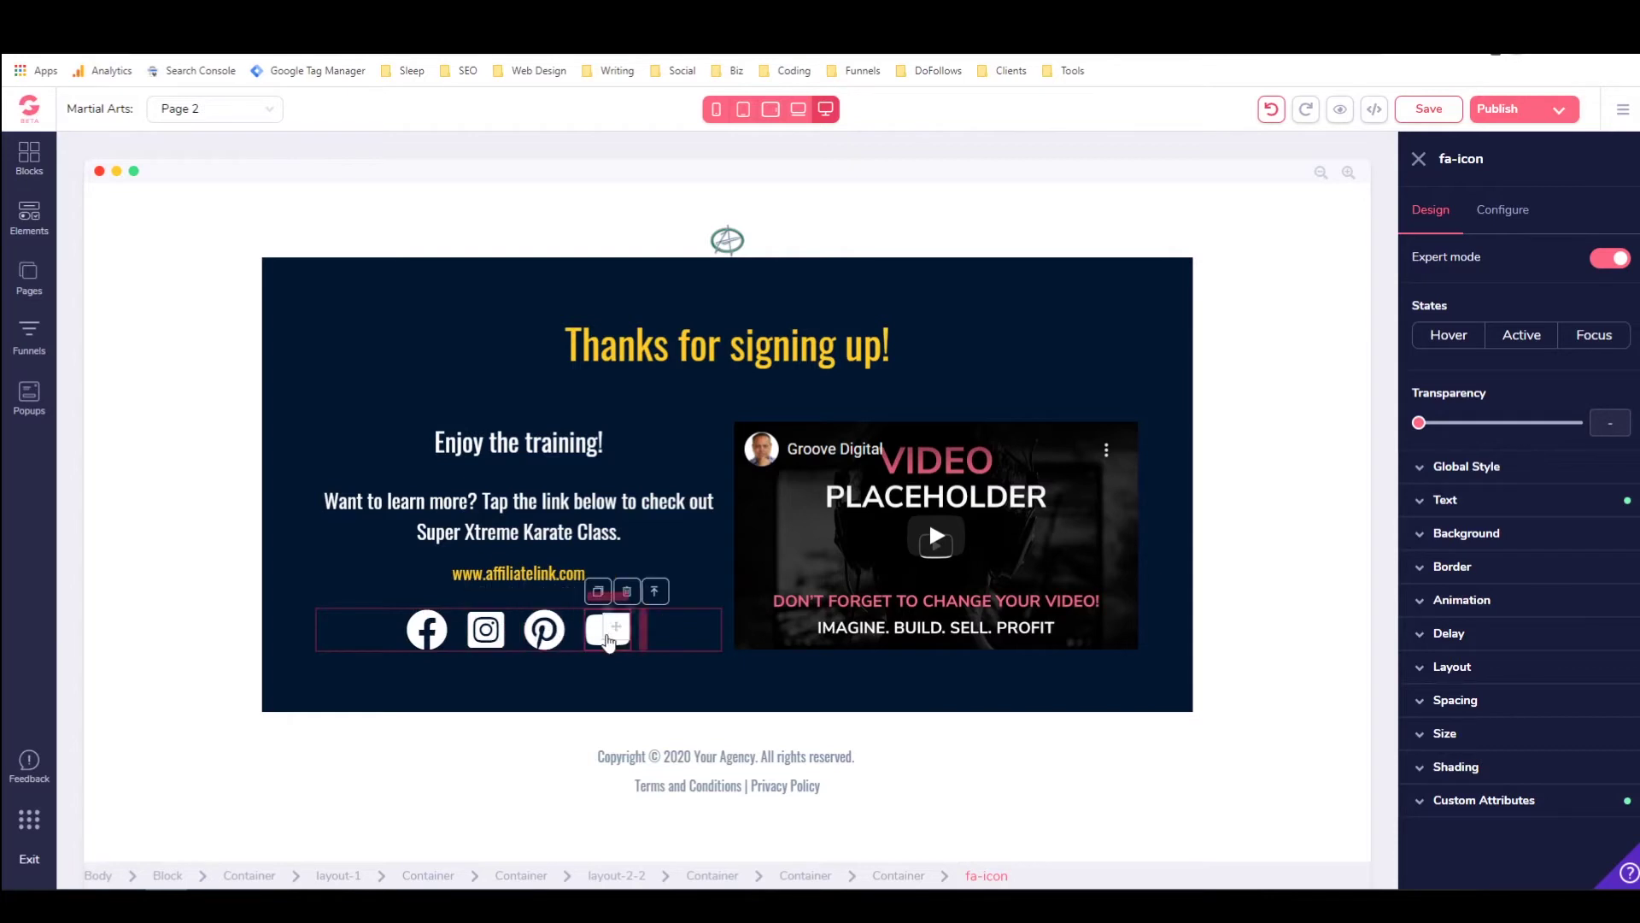
click(430, 636)
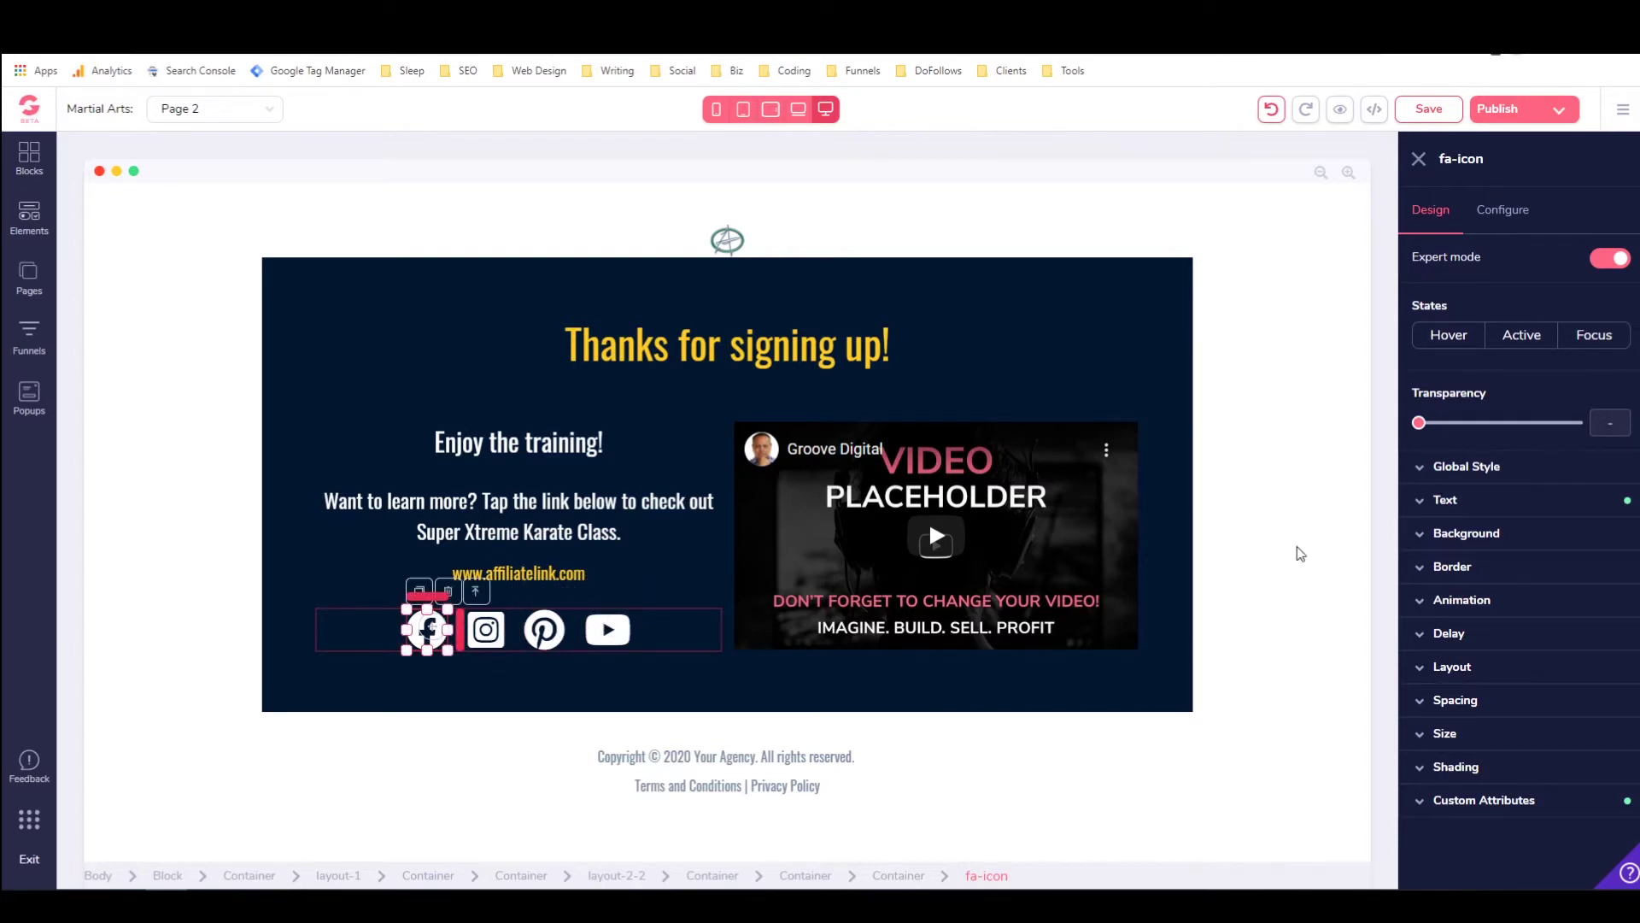
click(1497, 220)
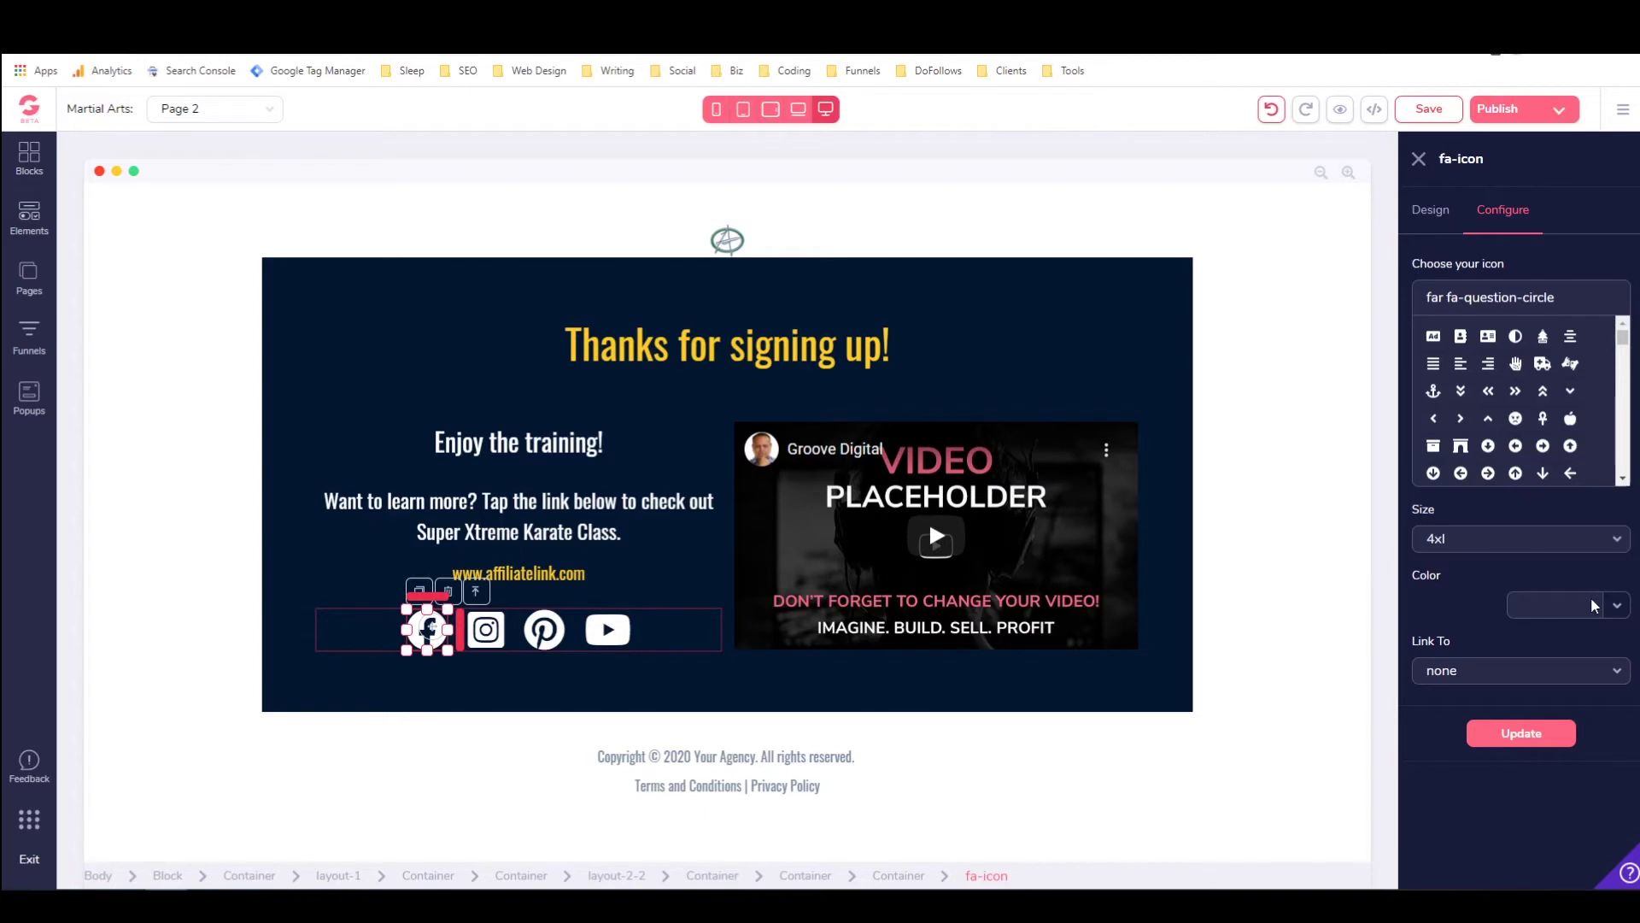
click(1578, 673)
click(1452, 803)
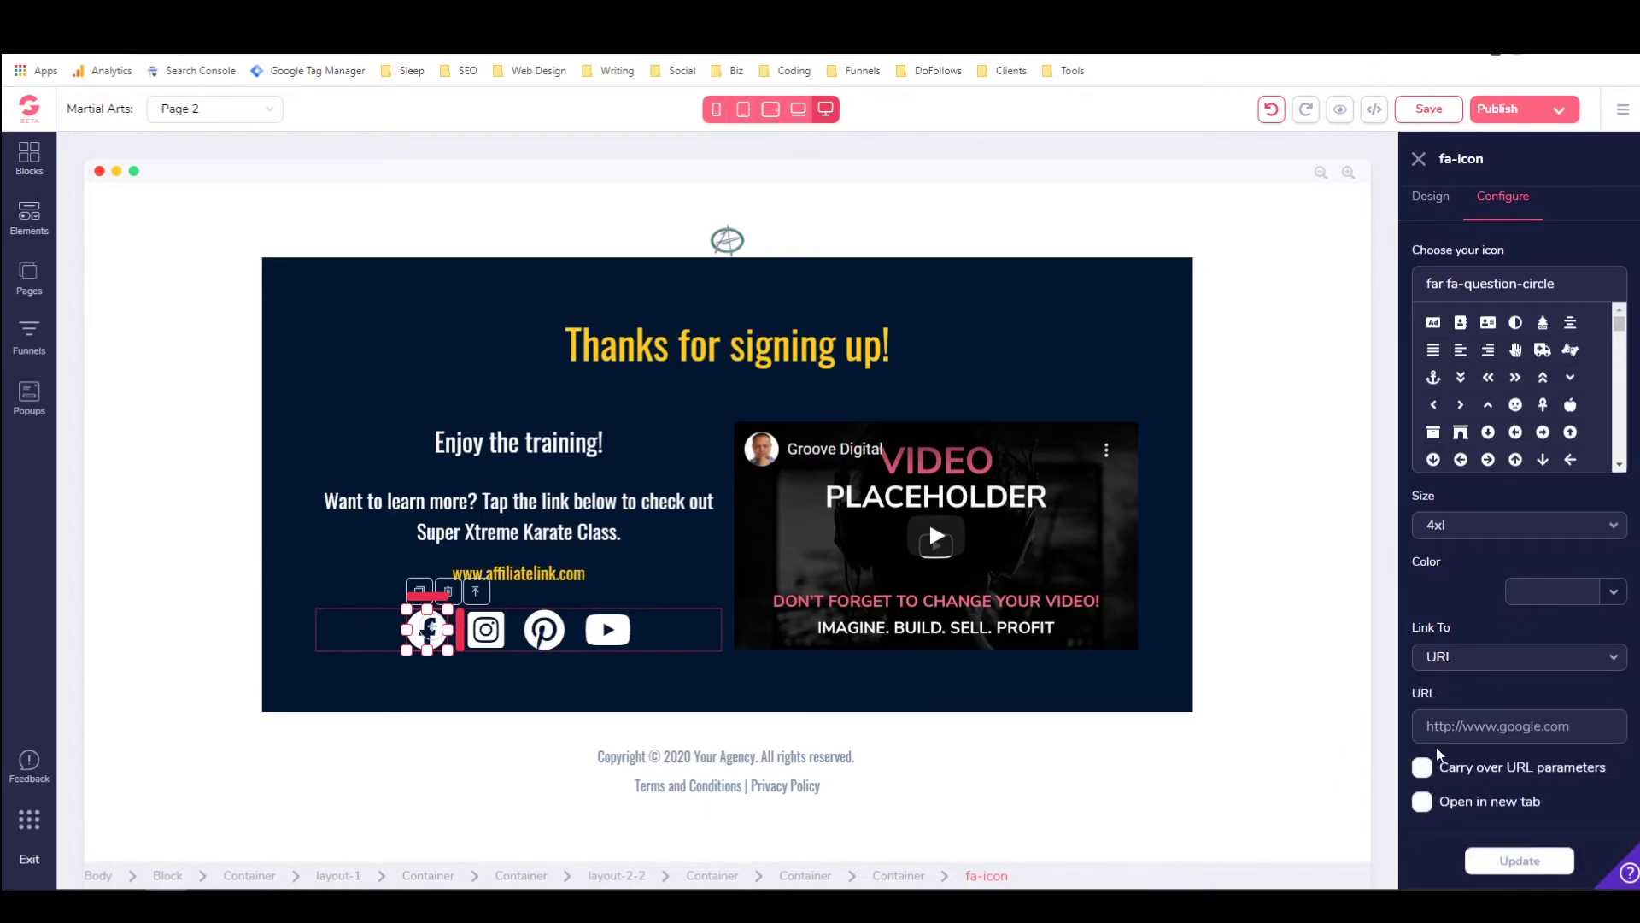
click(1422, 801)
text(https://facebook.com/love)
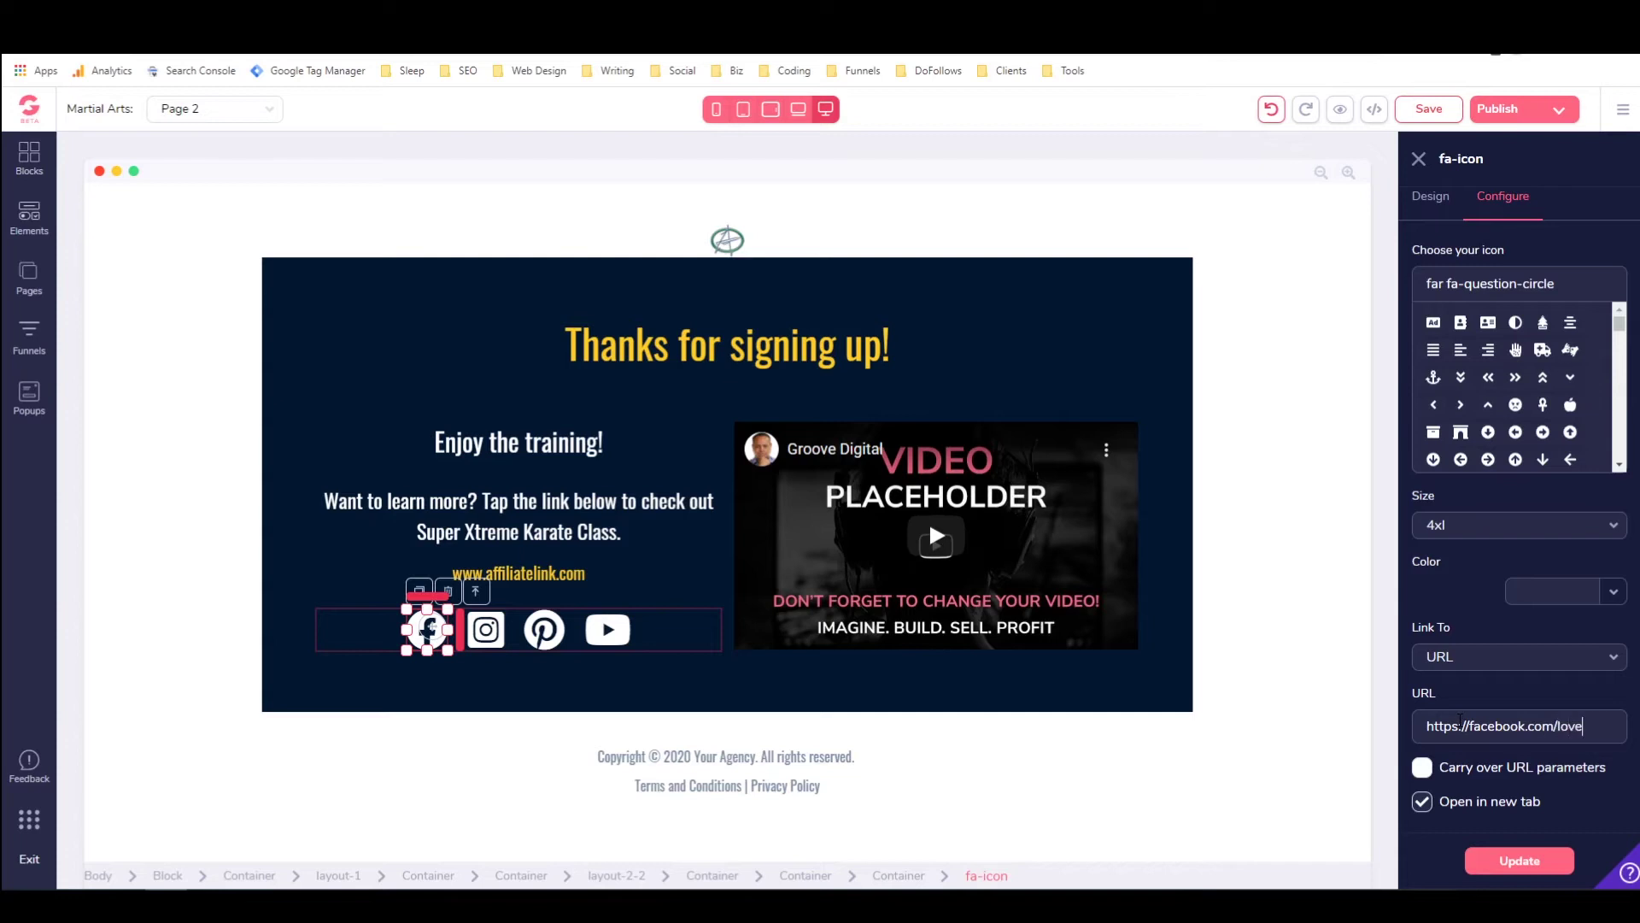
text(write)
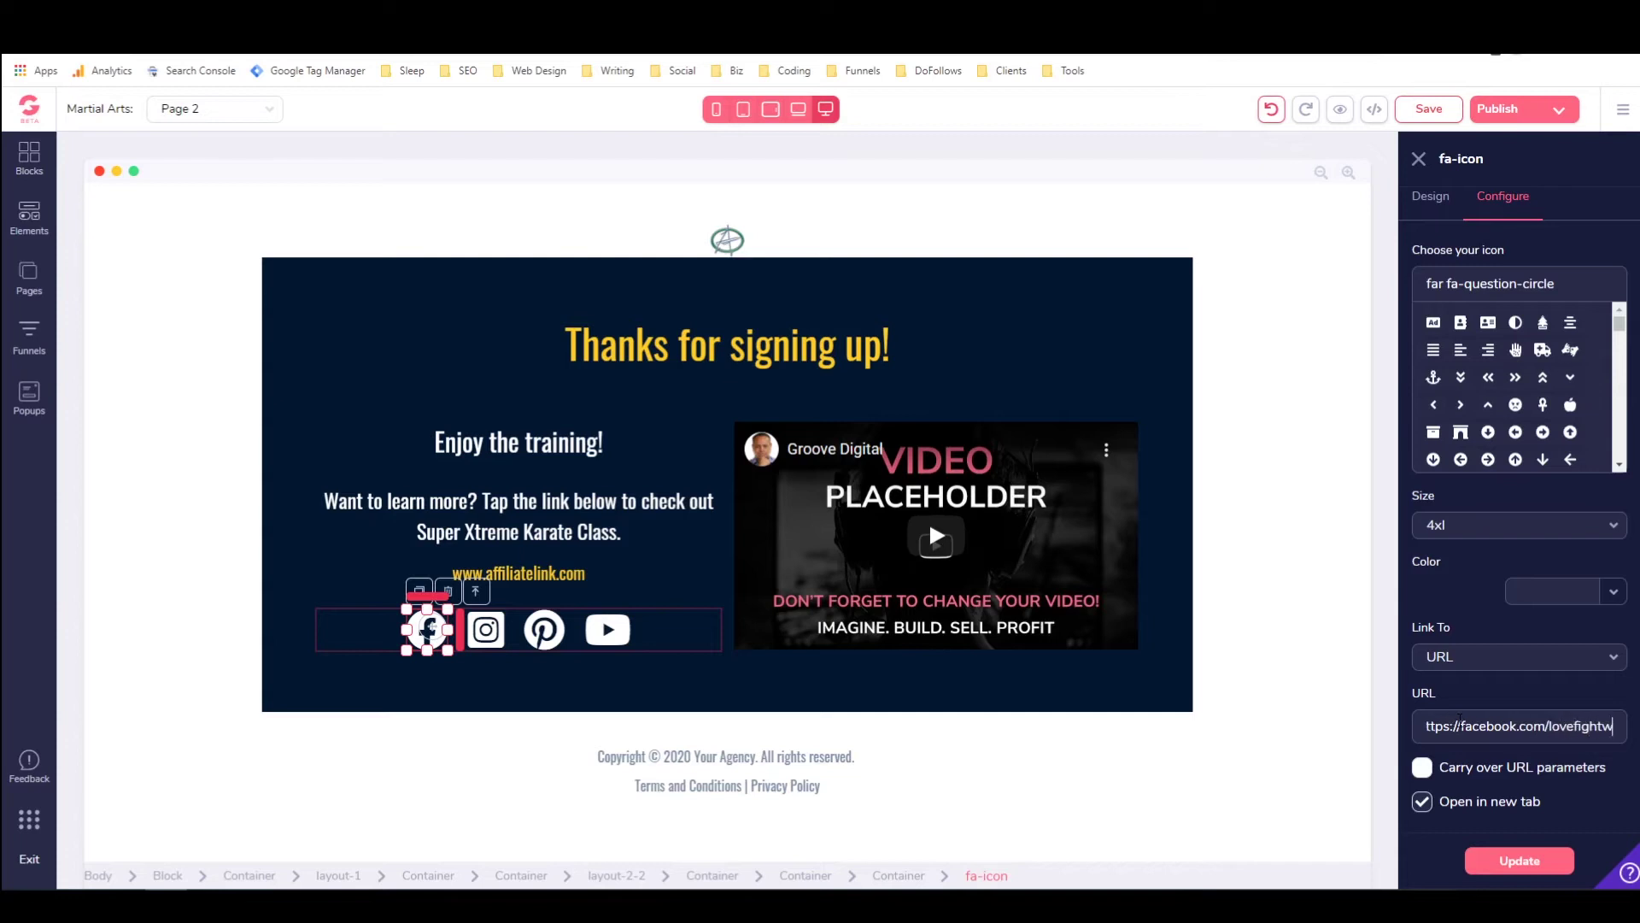
click(1509, 858)
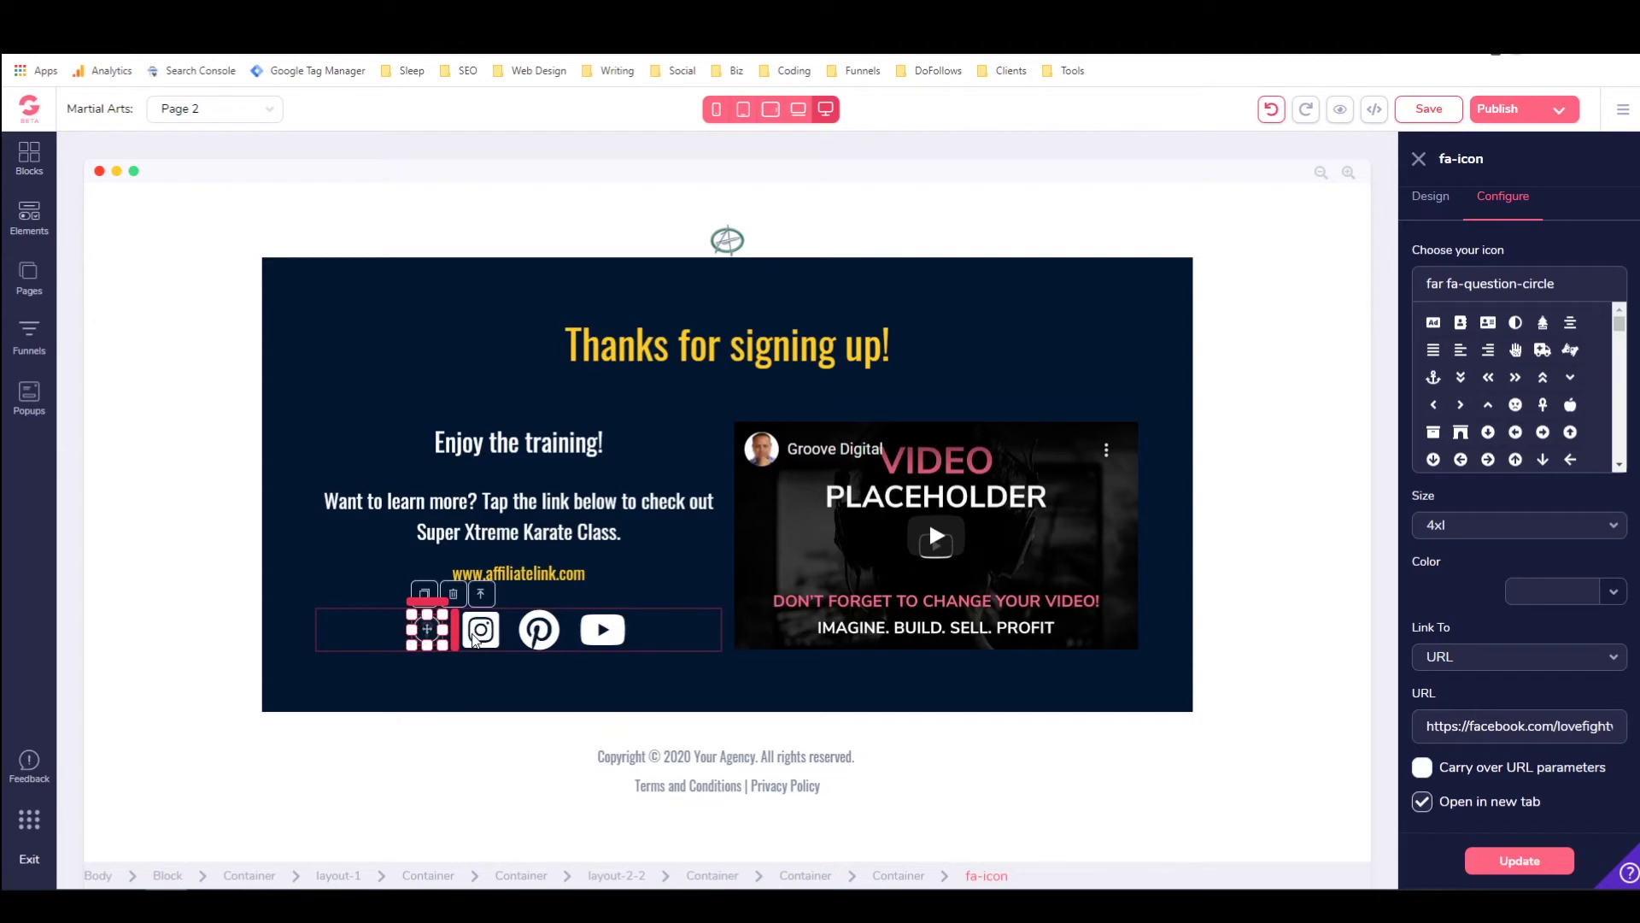
click(430, 634)
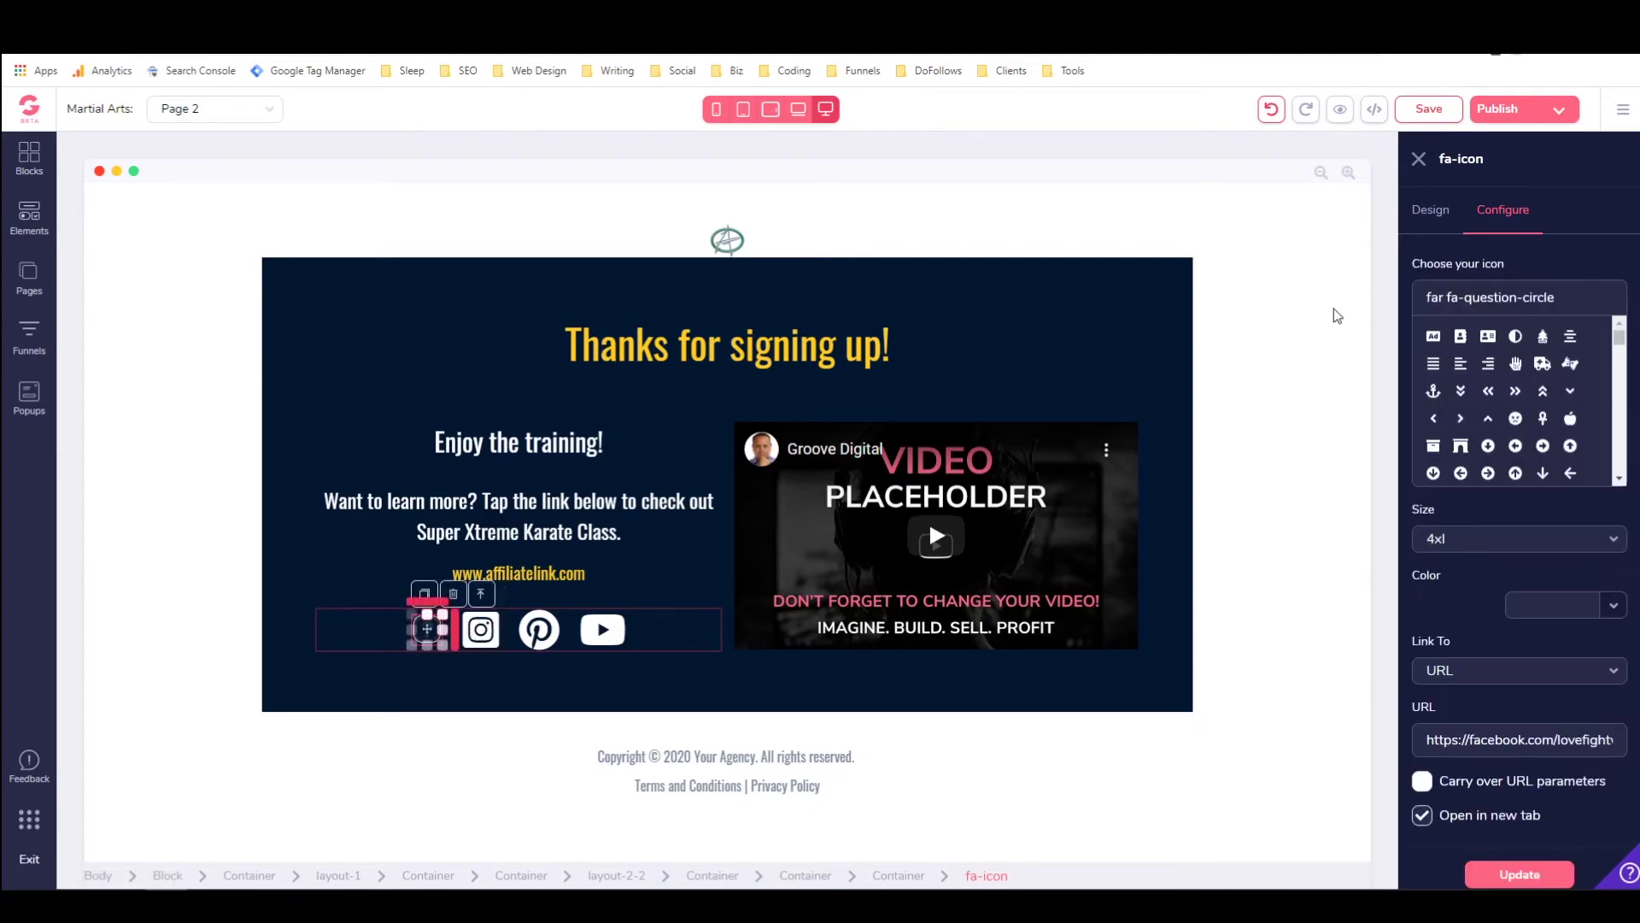
Change the first social icon to the fab fa-facebook logo coloured white.
triple_click(1483, 298)
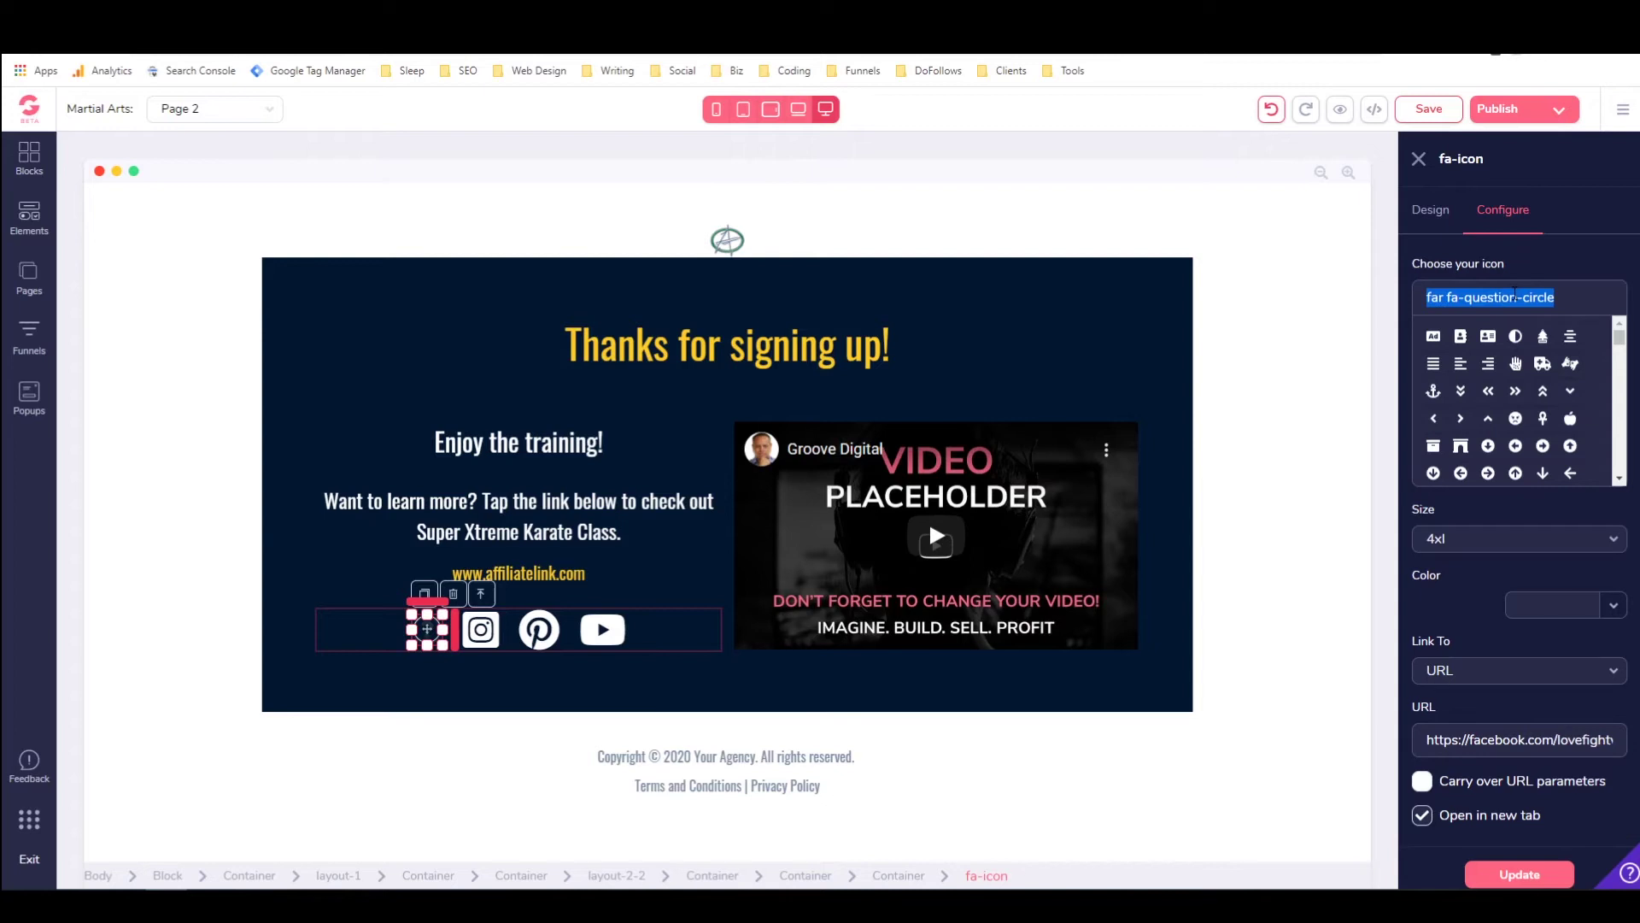
text(facebook)
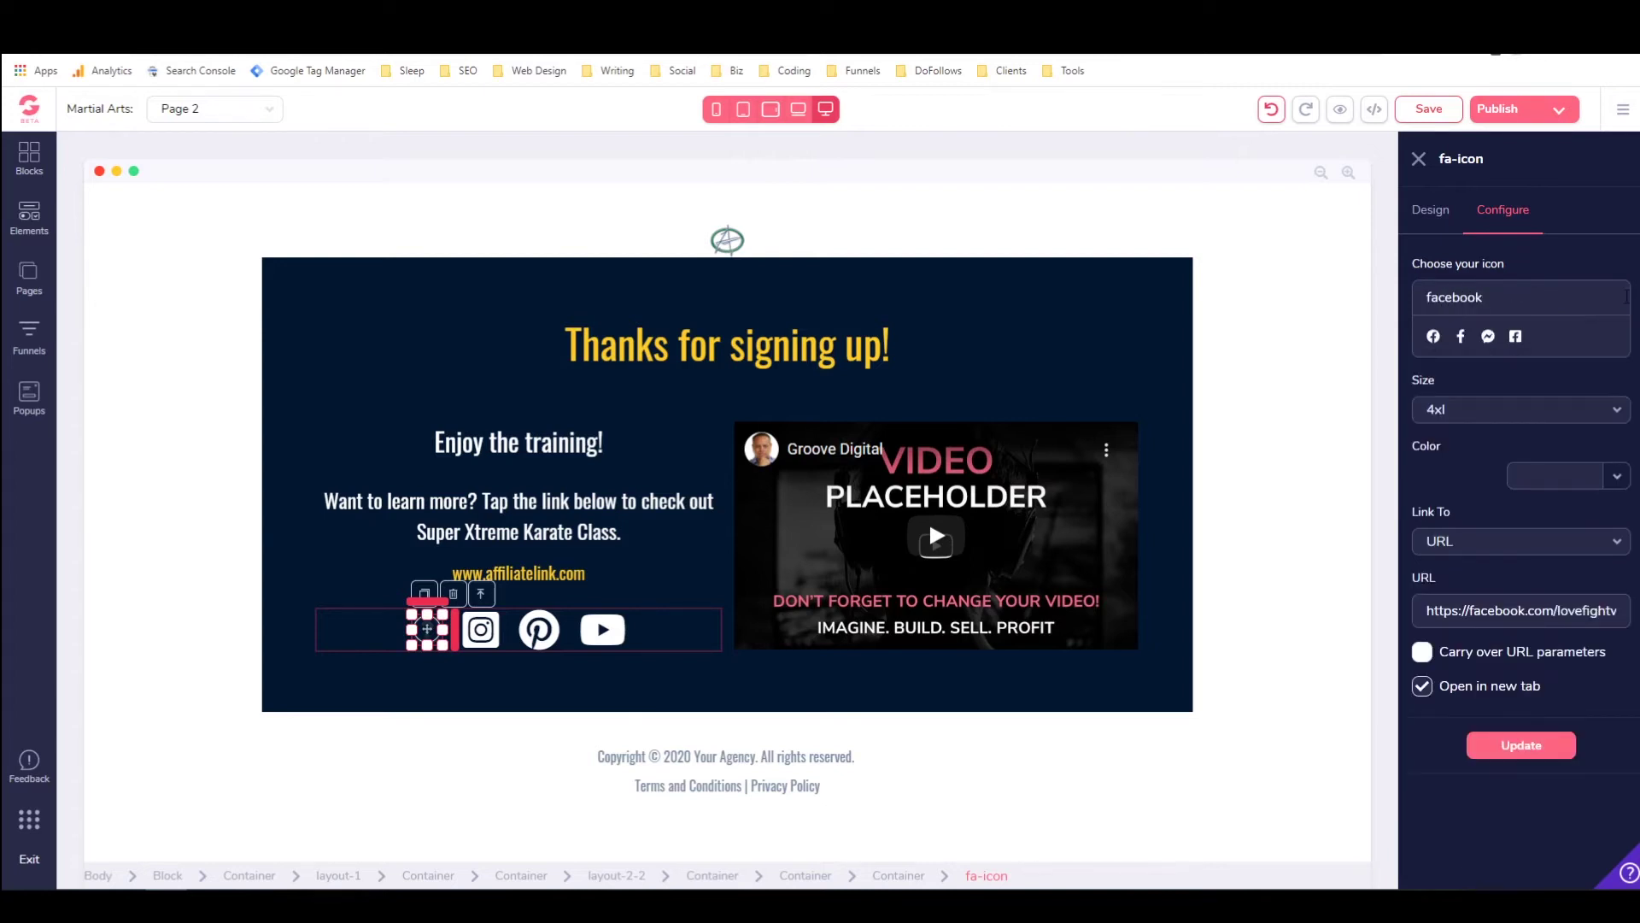
click(1434, 336)
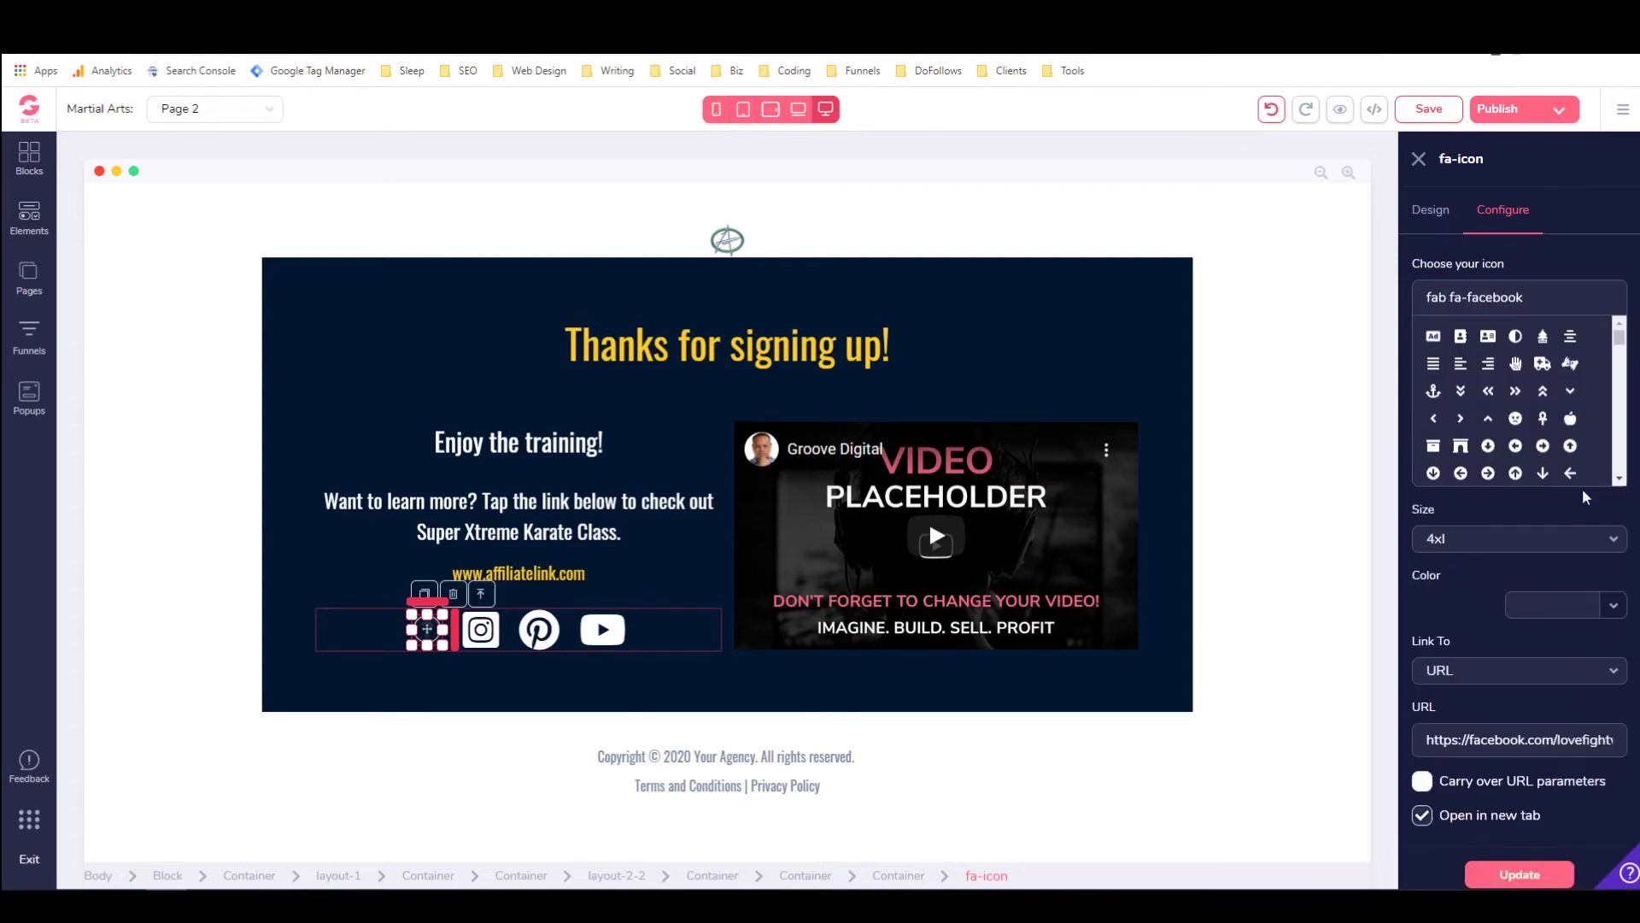
click(1610, 608)
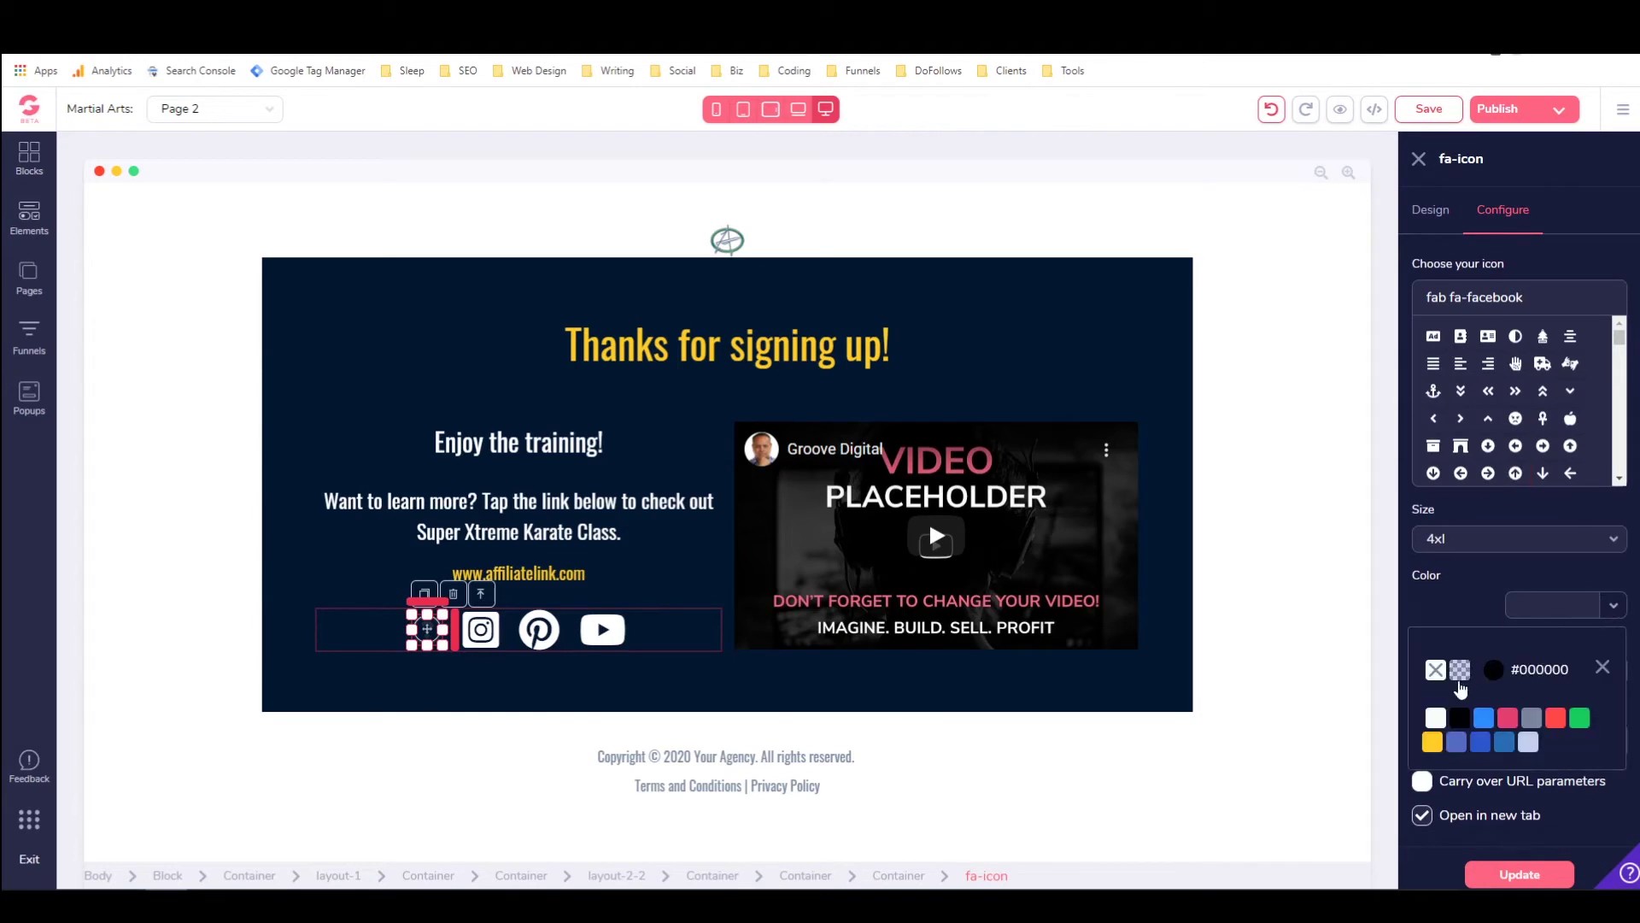
click(1437, 719)
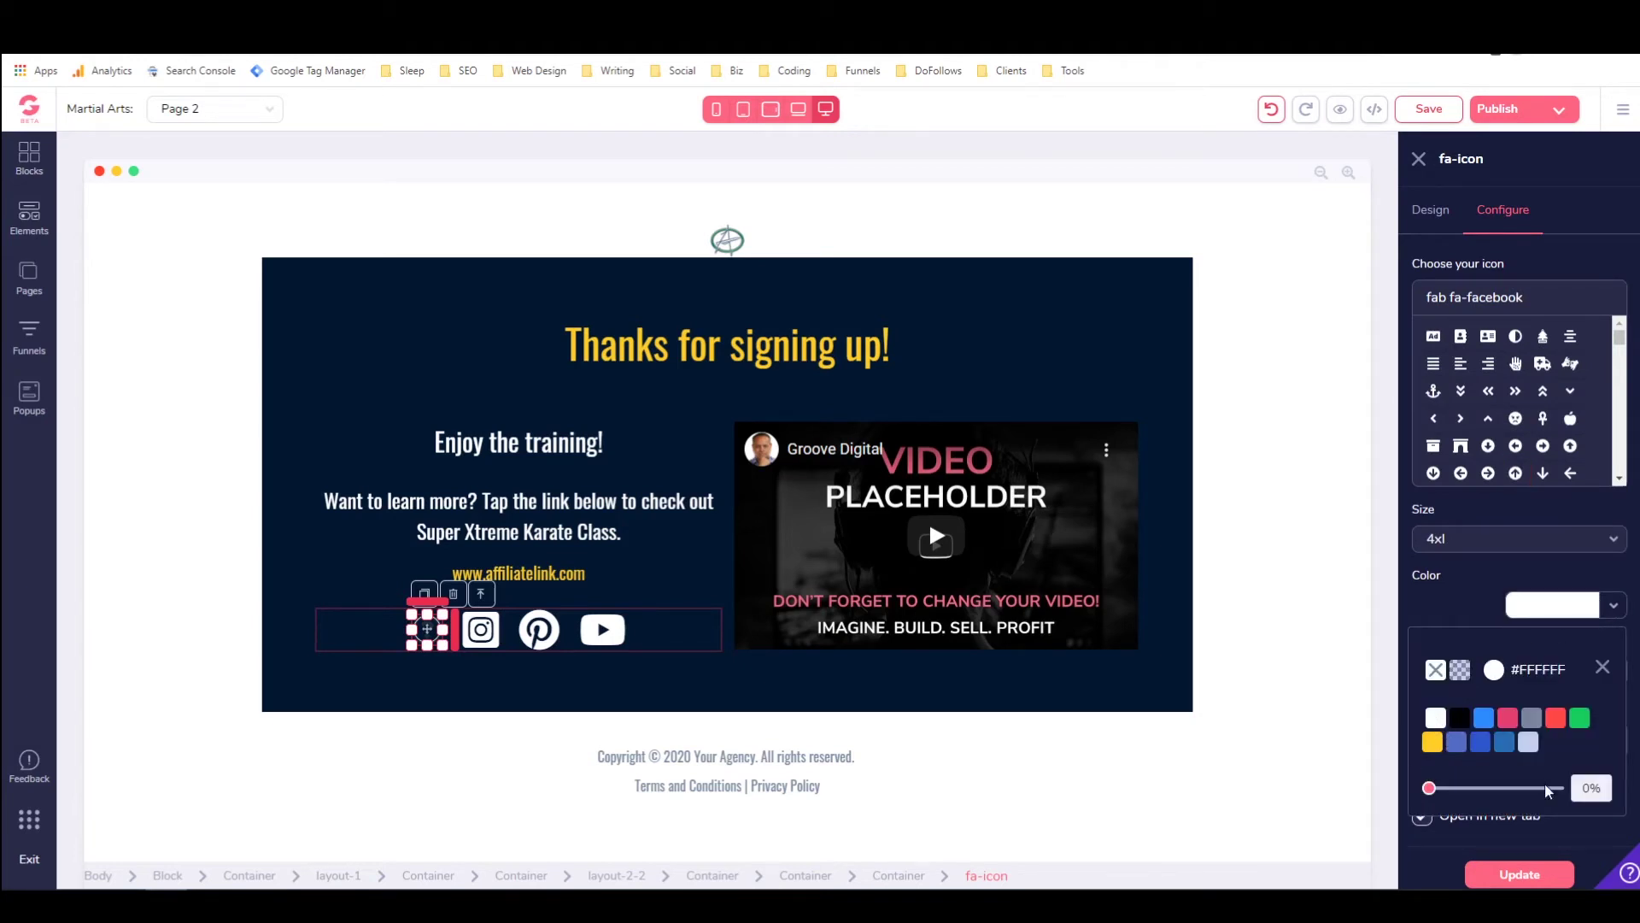
click(1602, 666)
scroll(1529, 769, down, 1)
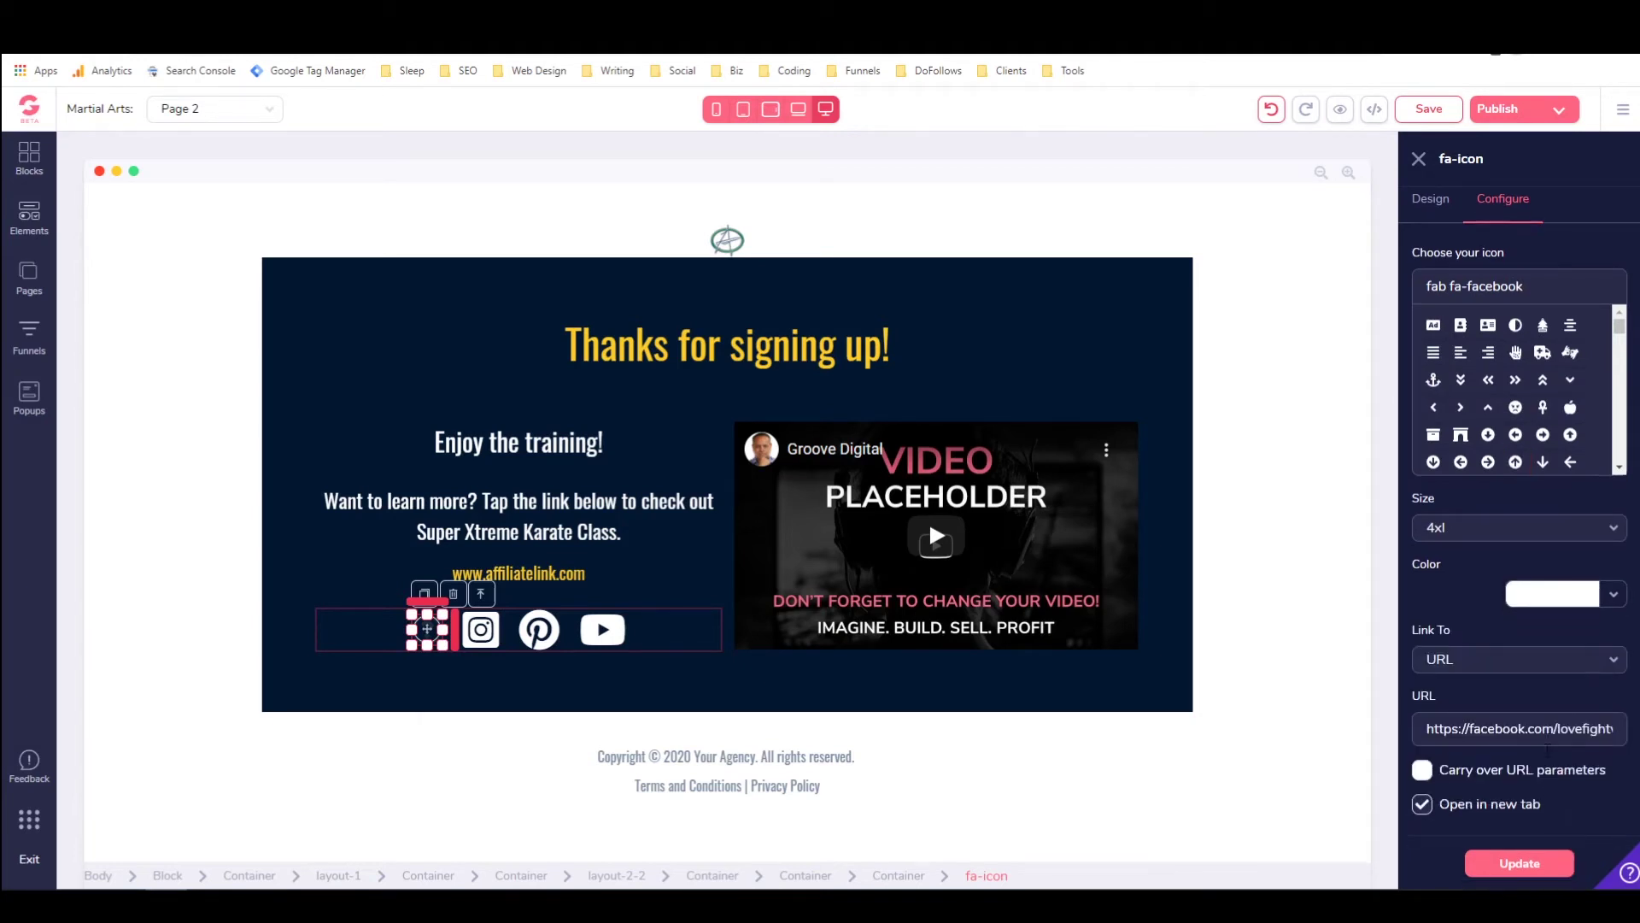
click(1528, 862)
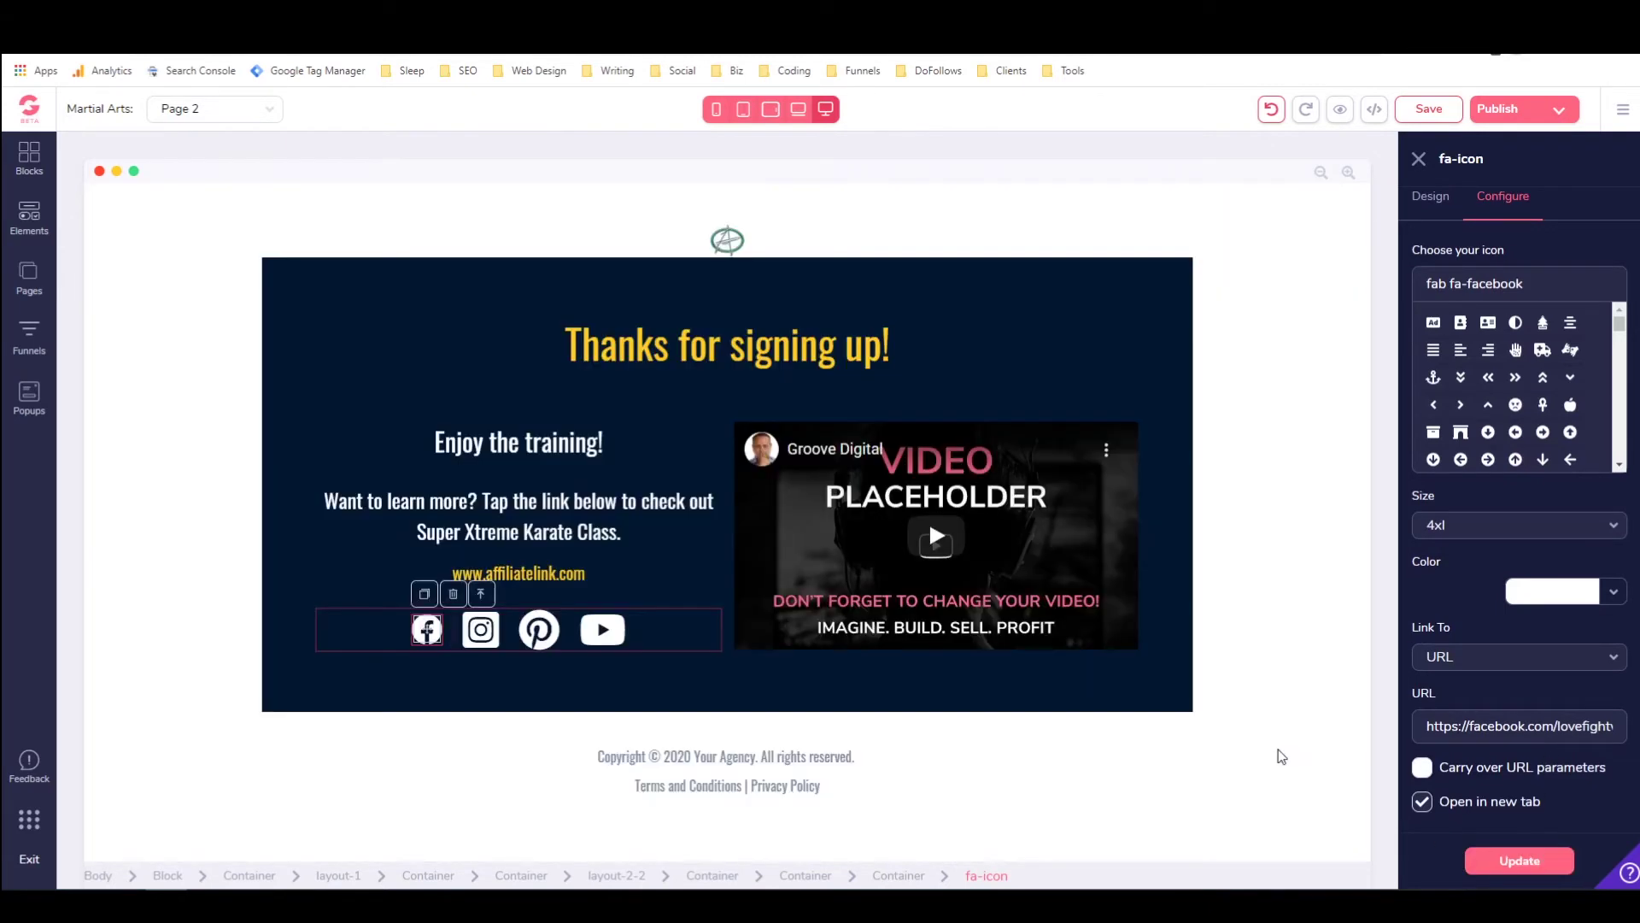
Enlarge the Facebook icon from size 4xl to 5xl.
click(515, 663)
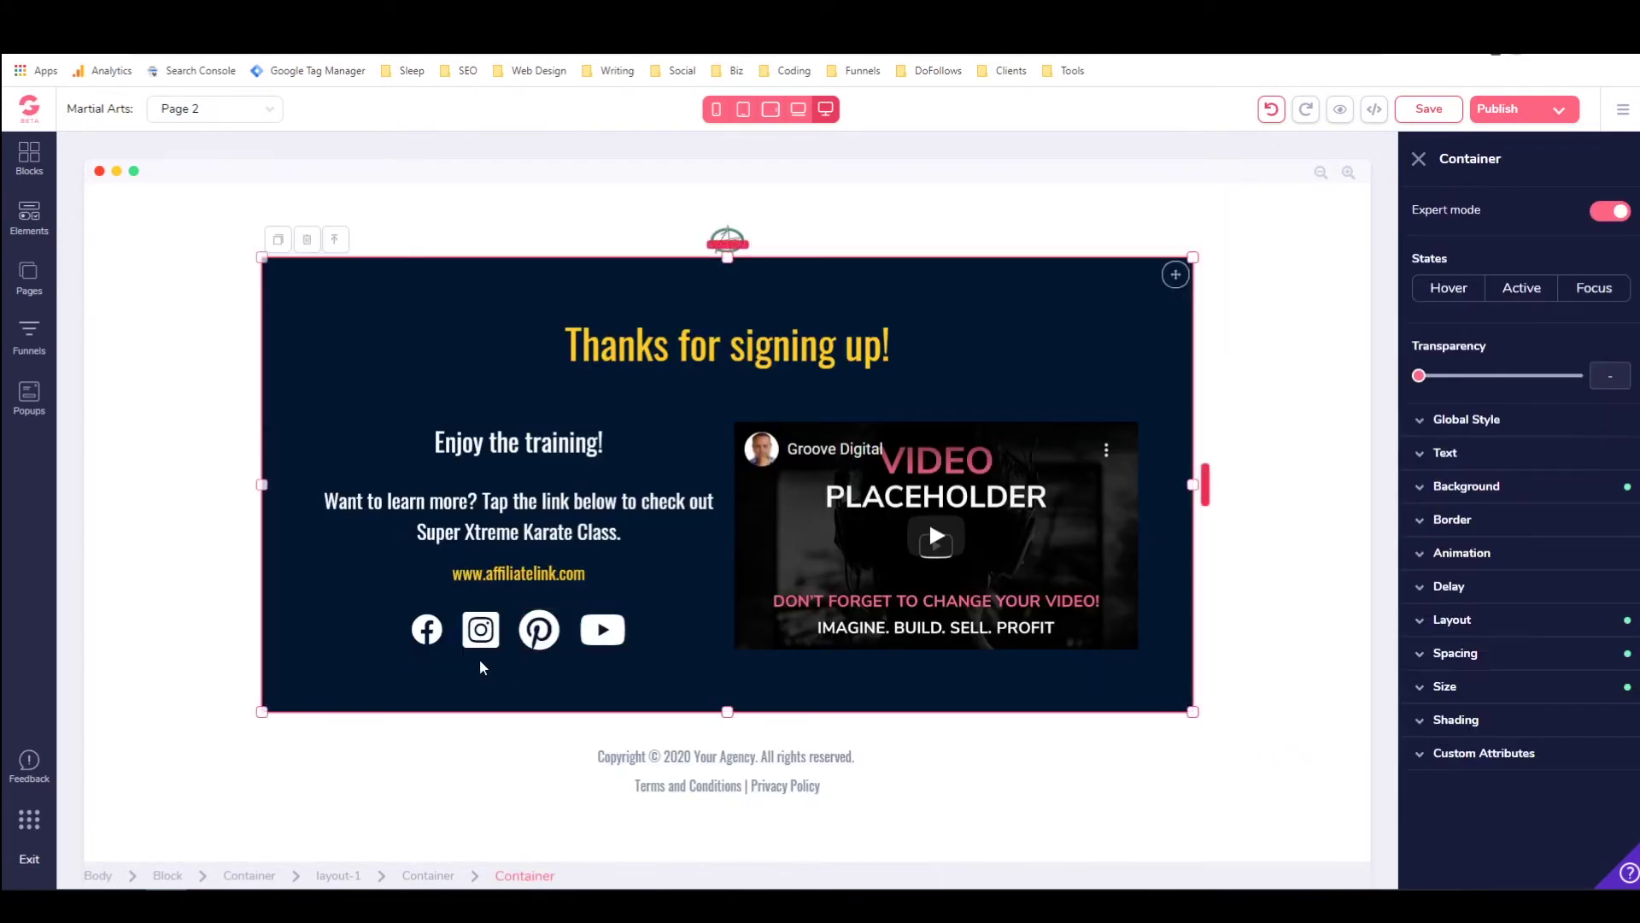
click(417, 637)
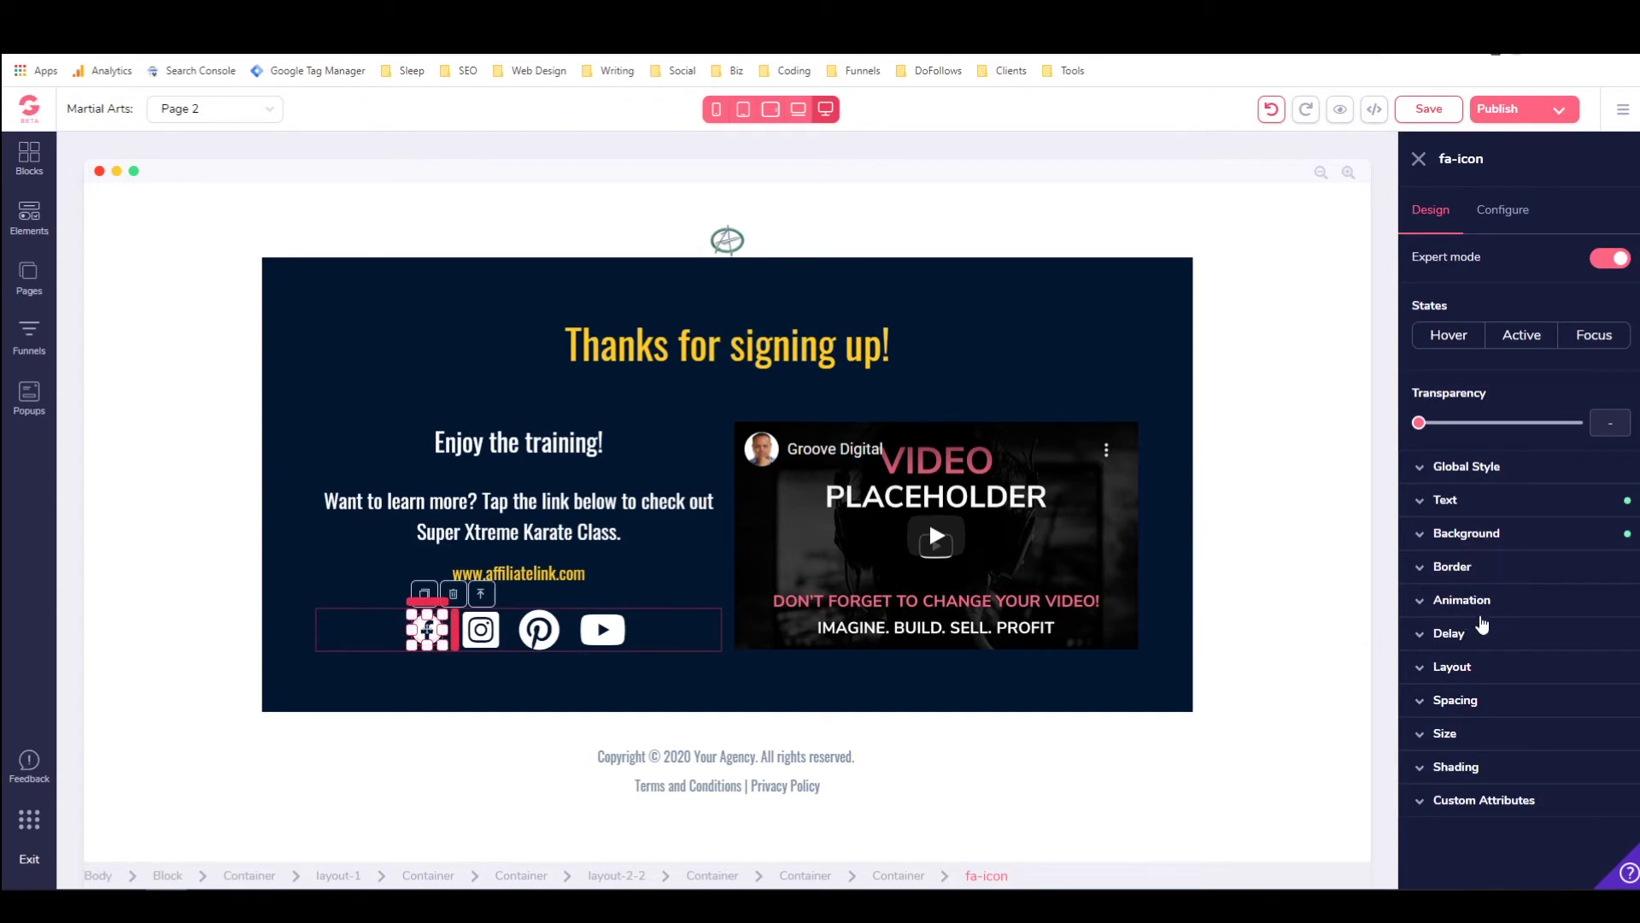
click(1468, 735)
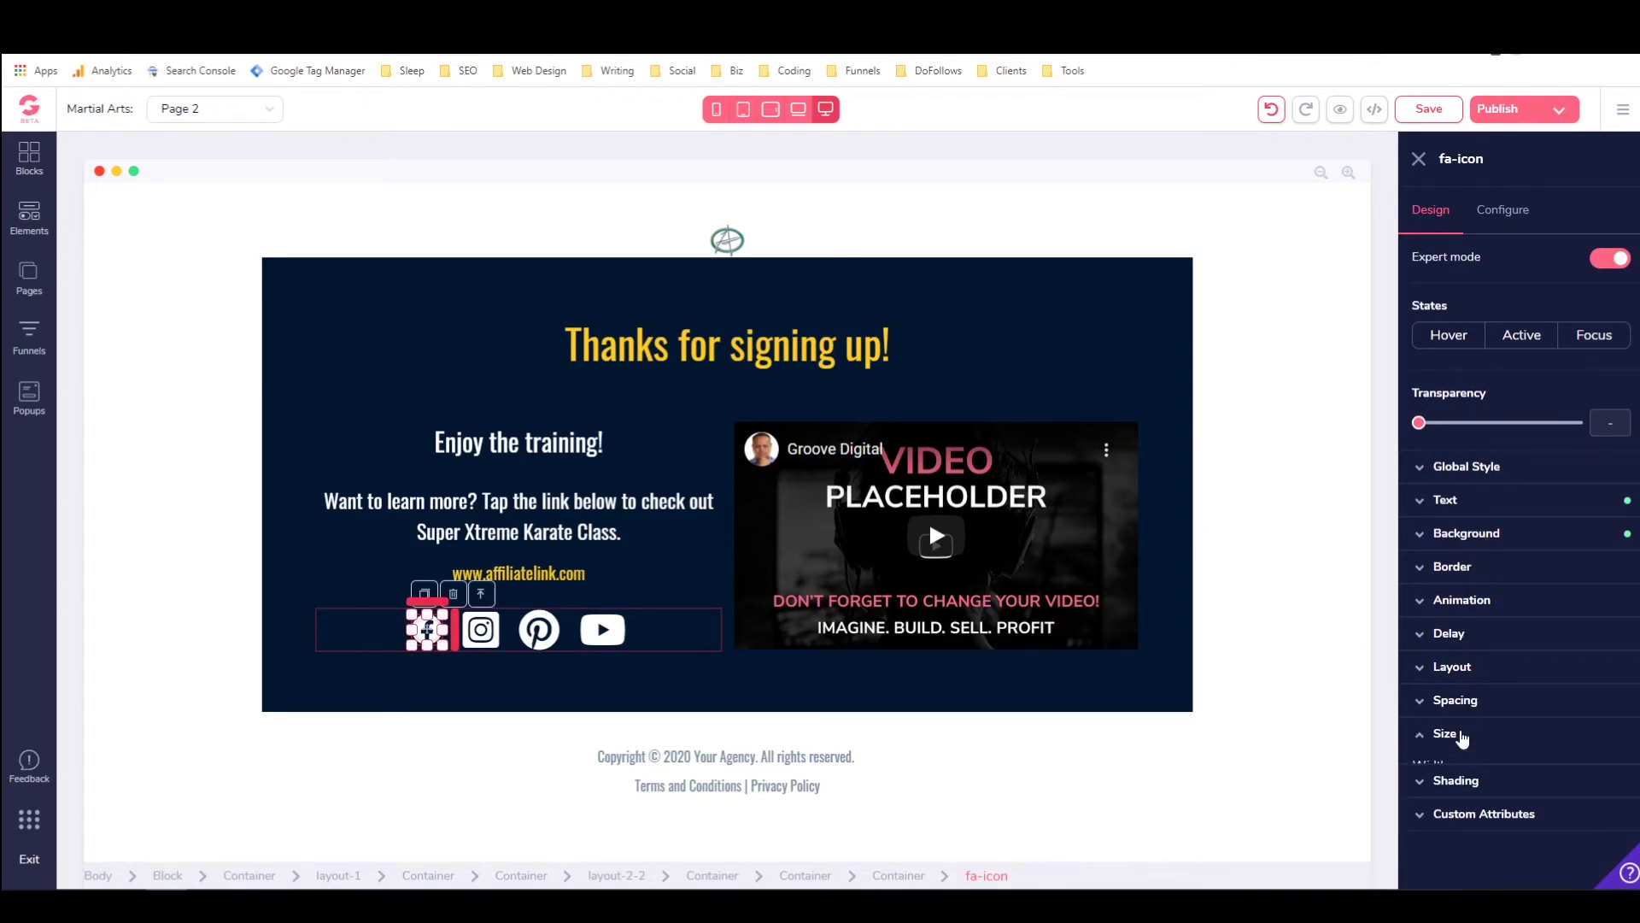
click(1468, 734)
click(1502, 211)
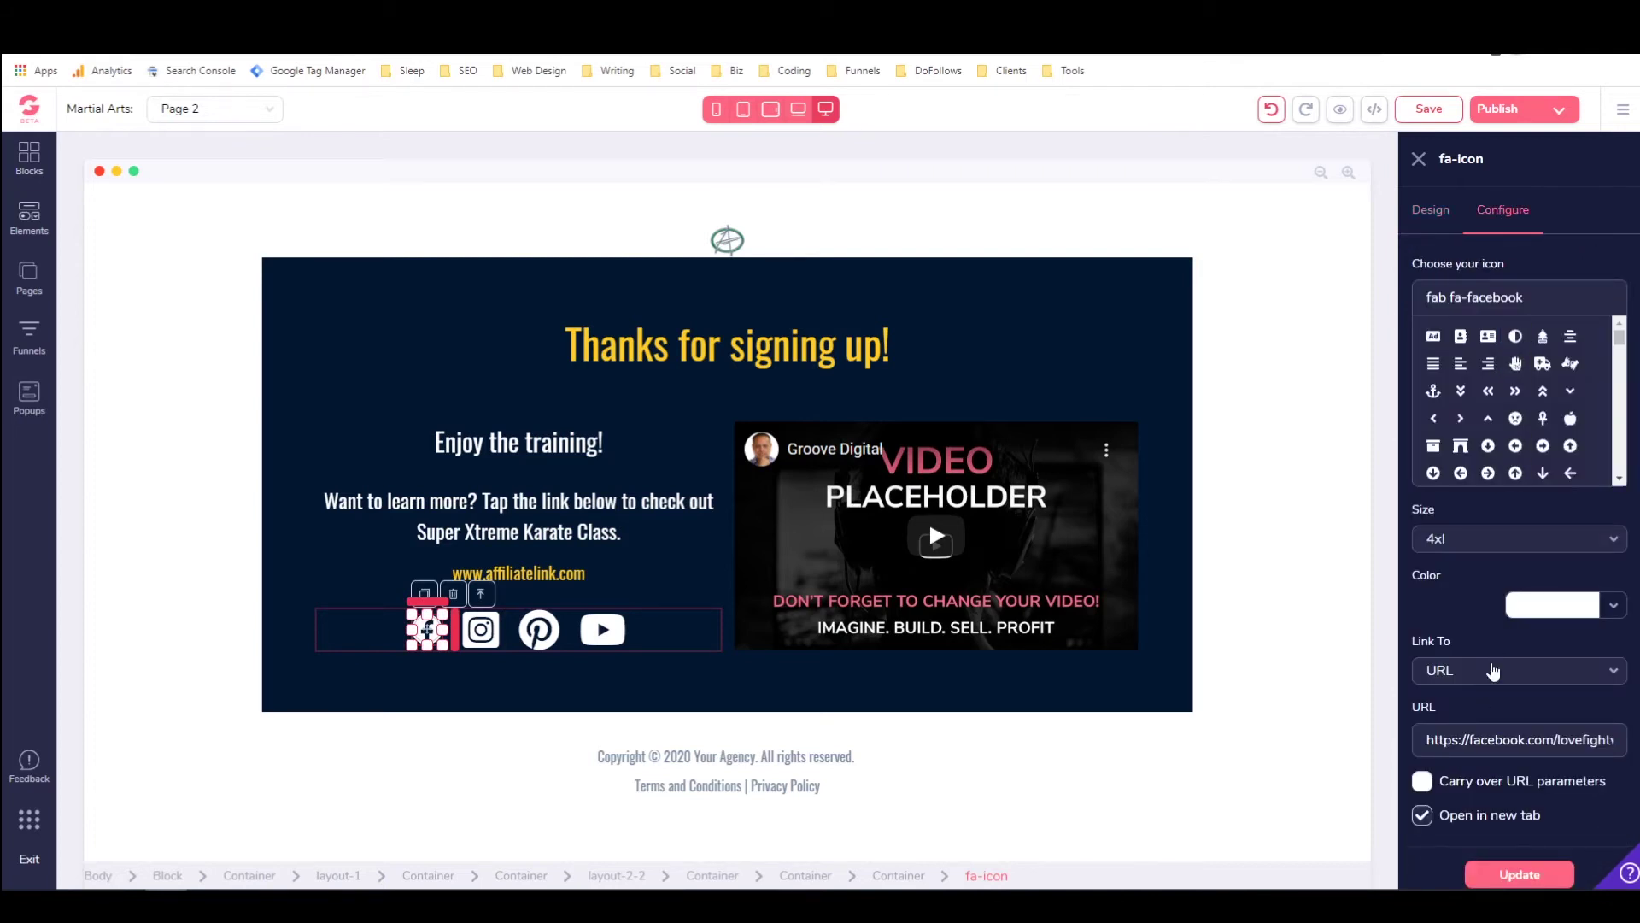
click(1576, 538)
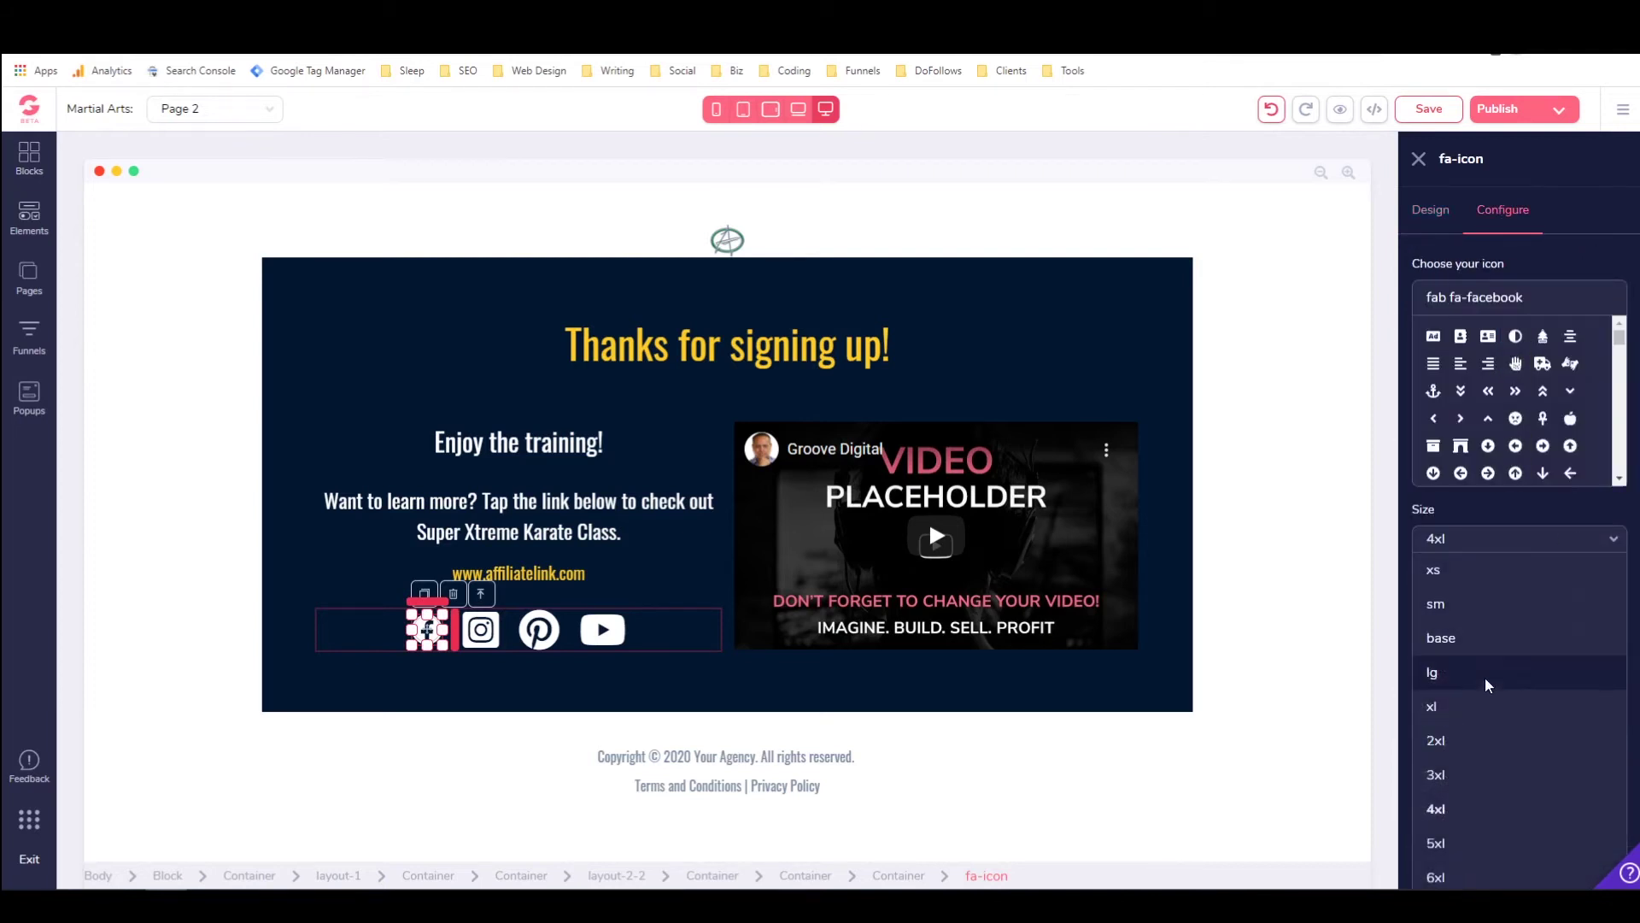
click(1466, 842)
click(1518, 875)
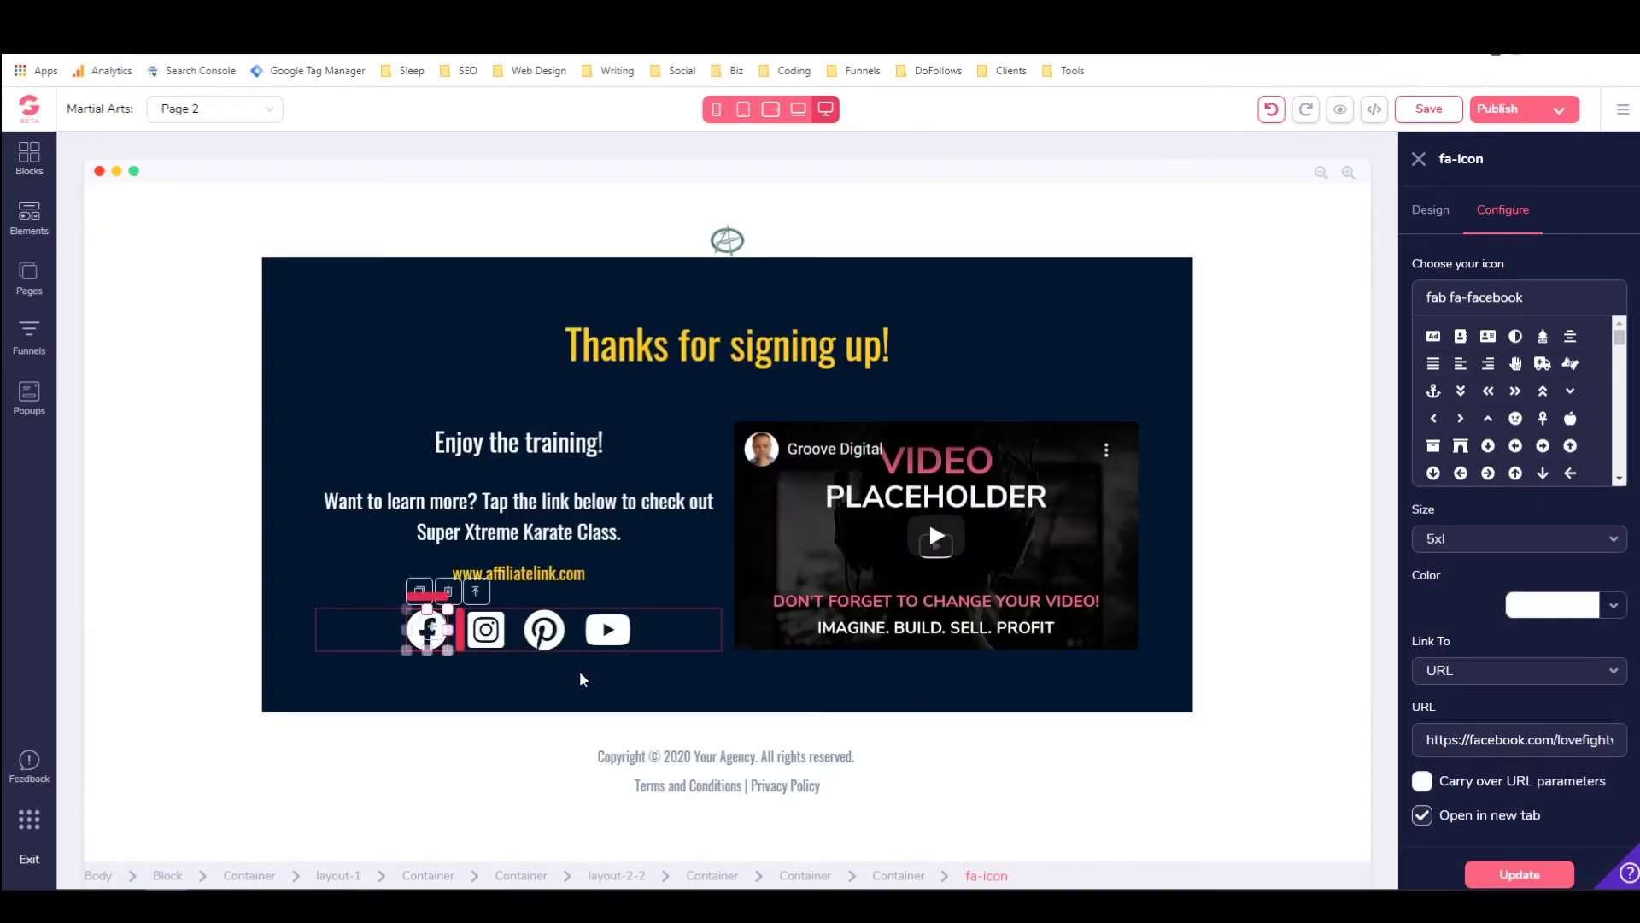
Select the whole social-icons row beneath the affiliate link and delete it.
click(579, 679)
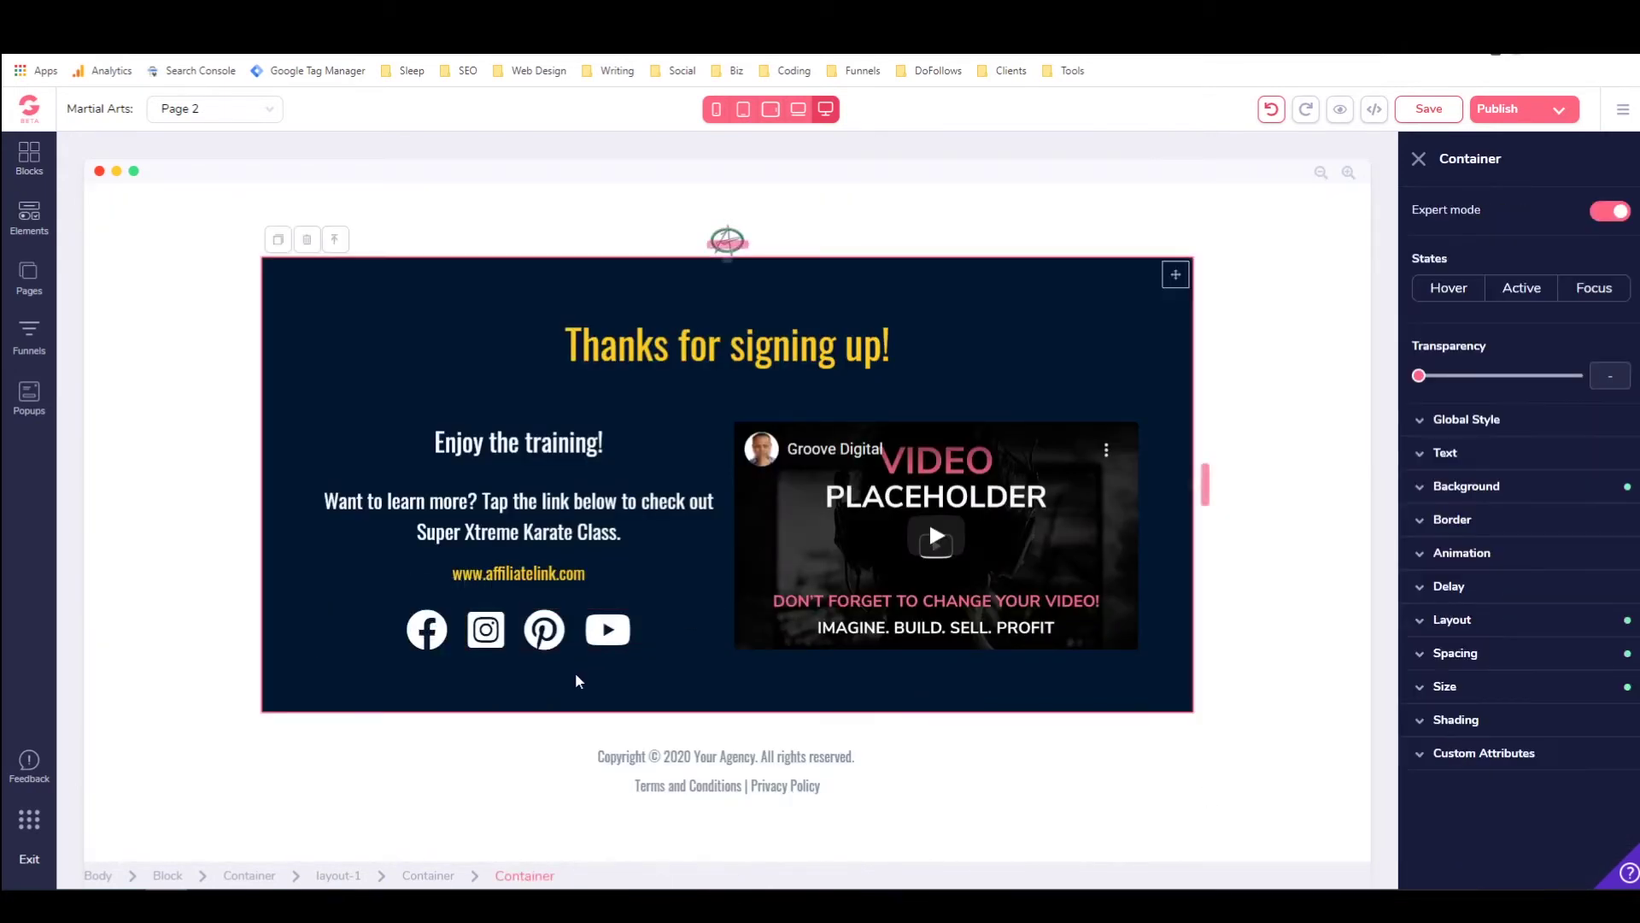
click(485, 637)
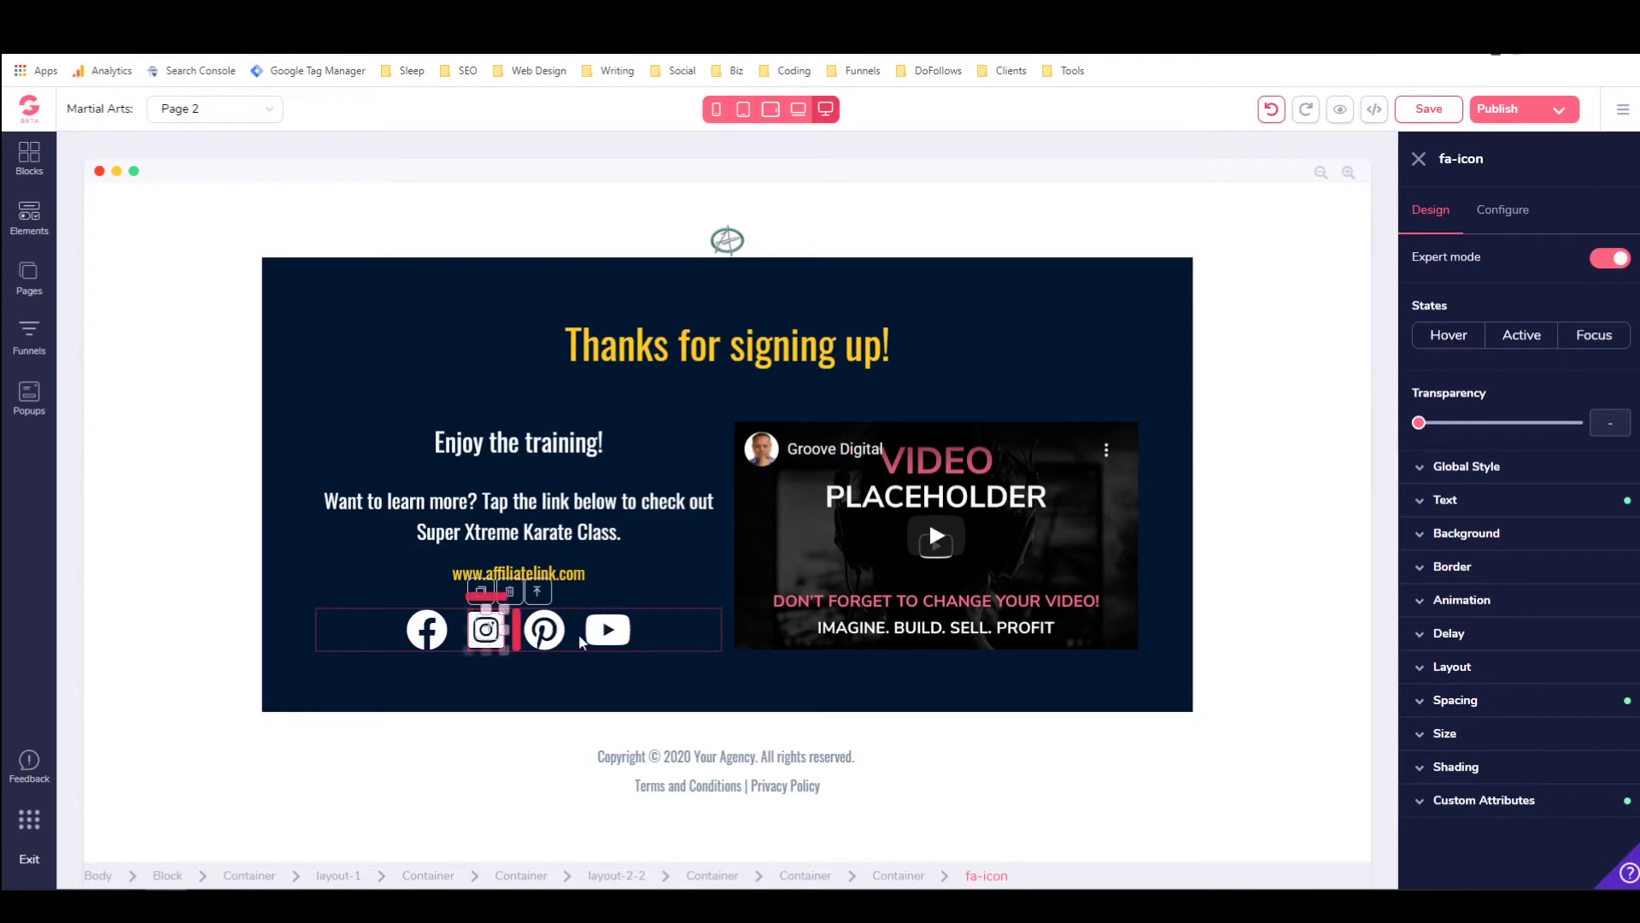
click(608, 633)
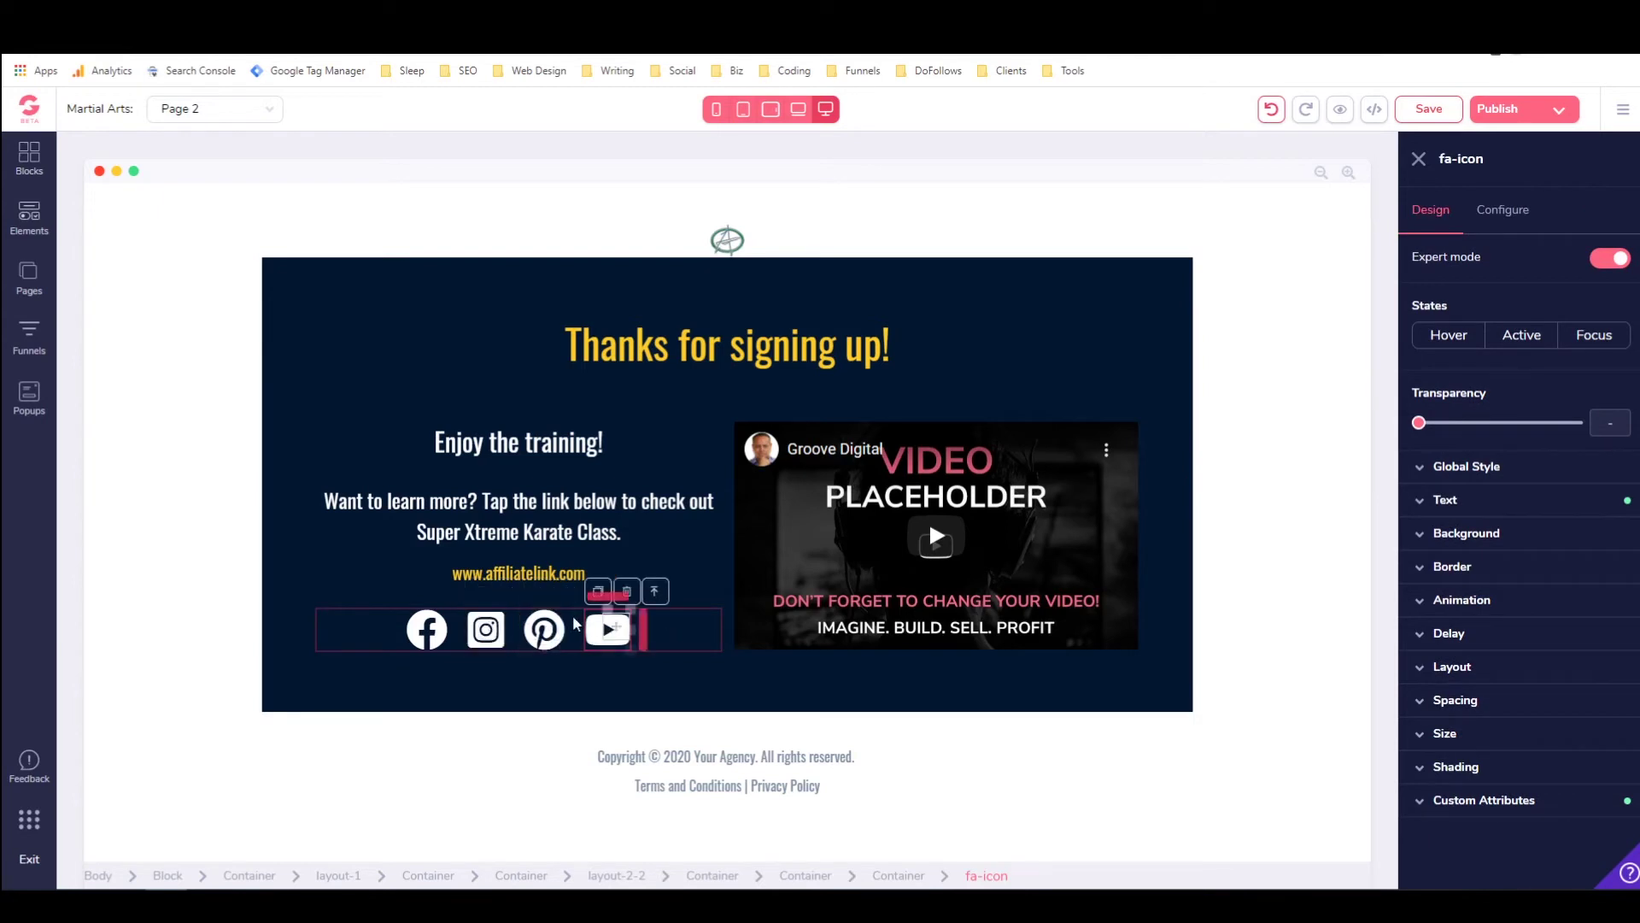
click(608, 637)
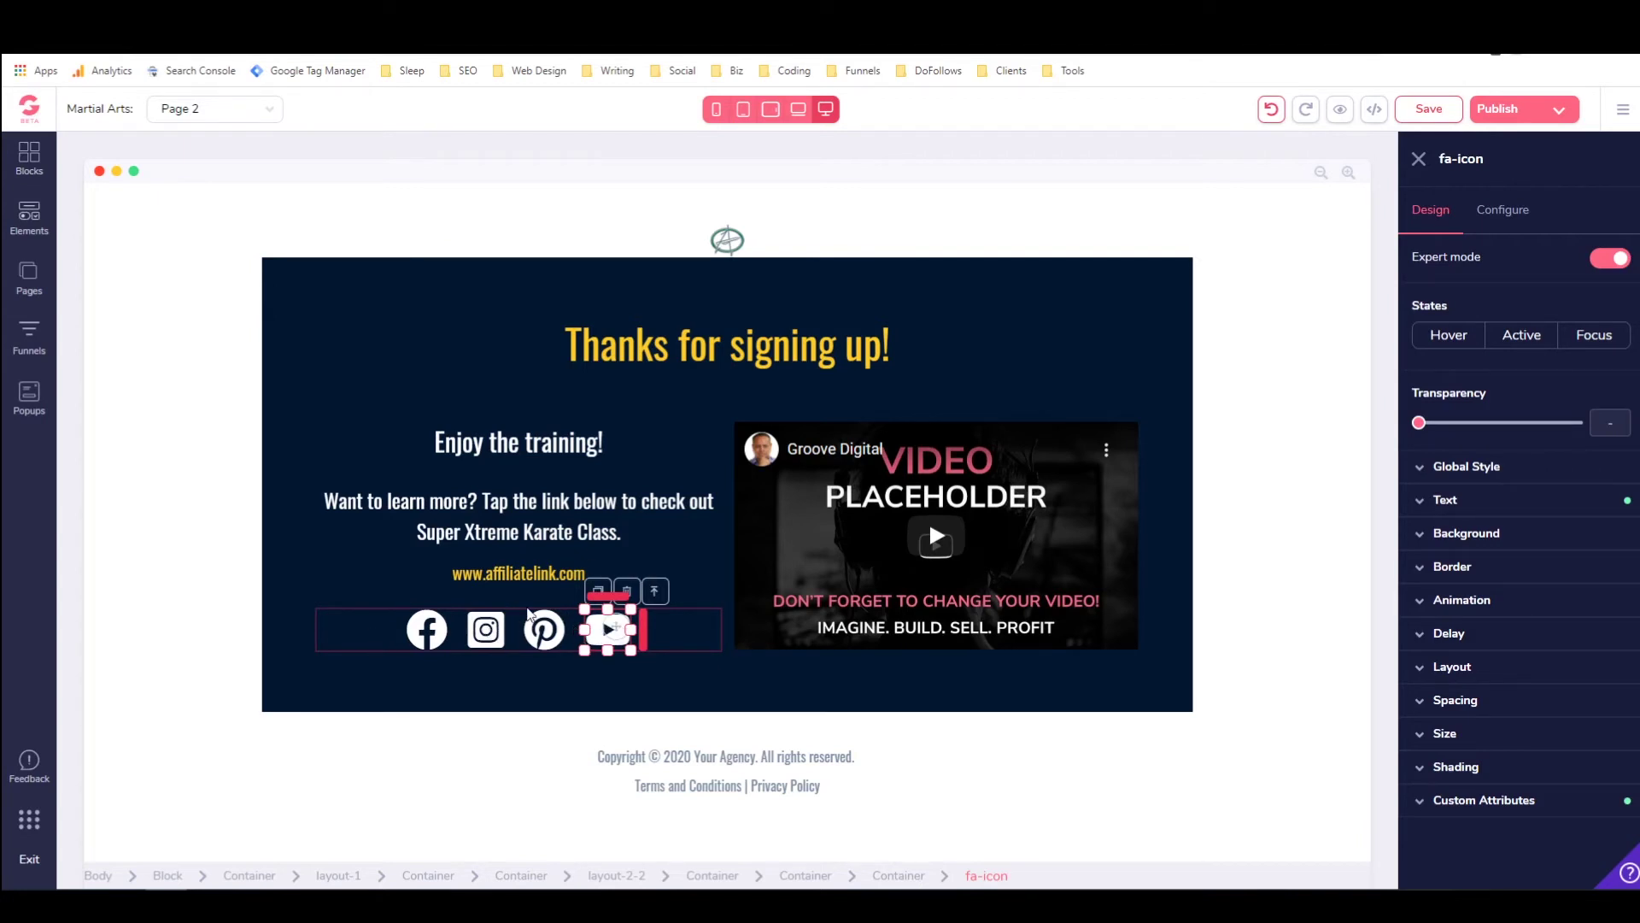
click(573, 574)
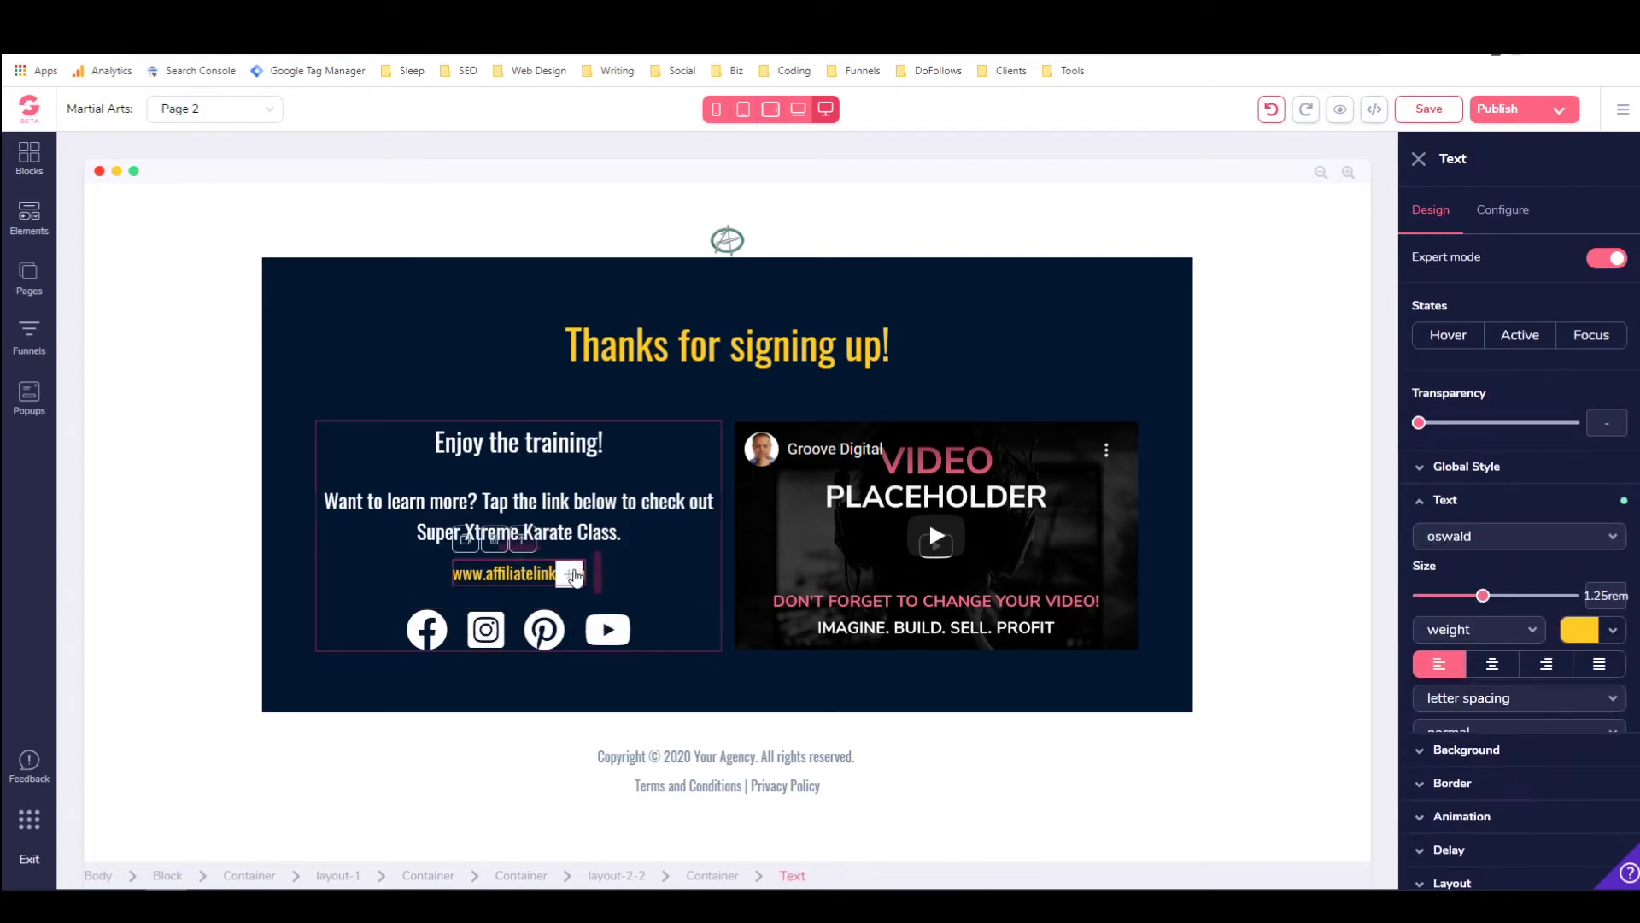
click(396, 623)
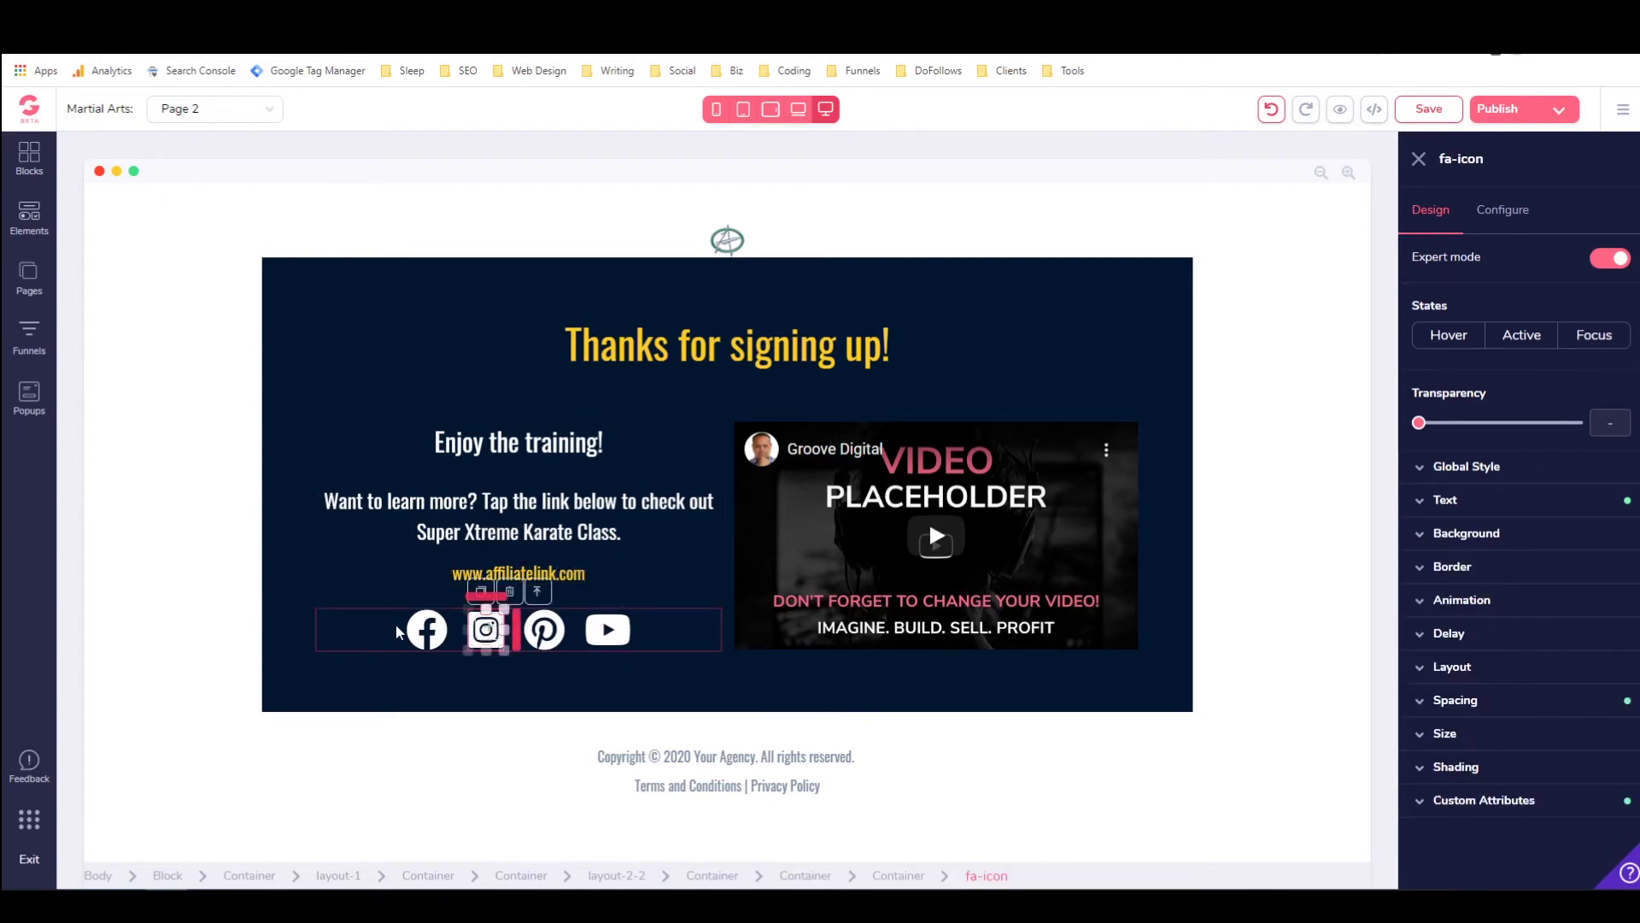
click(362, 592)
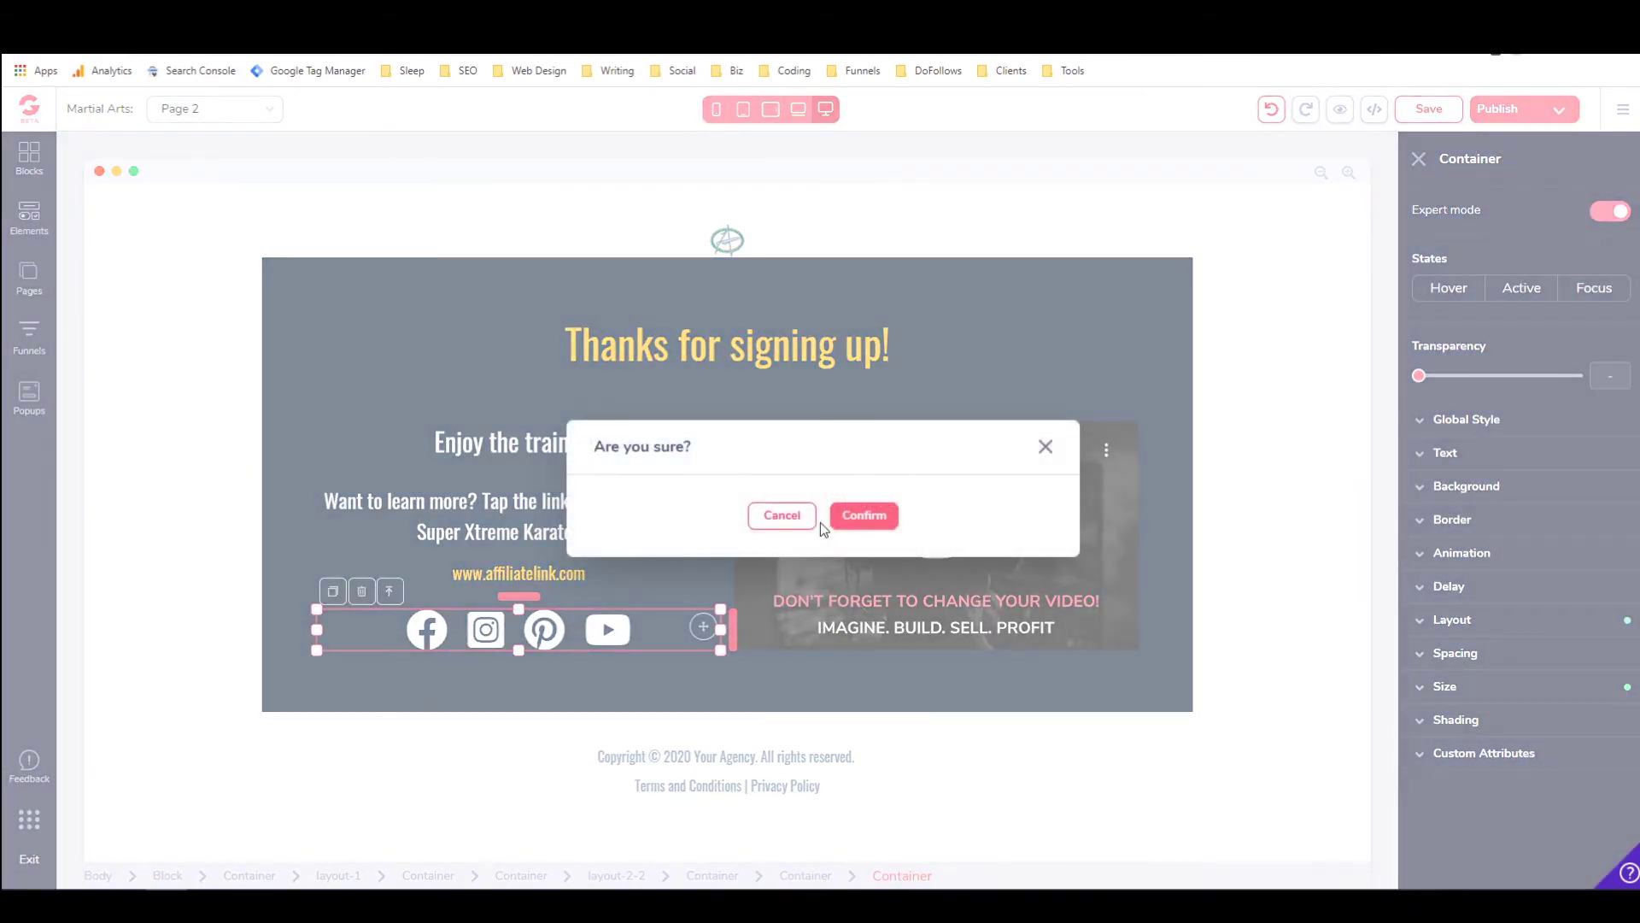
click(863, 516)
Delete the empty container left behind by the icon row.
click(549, 664)
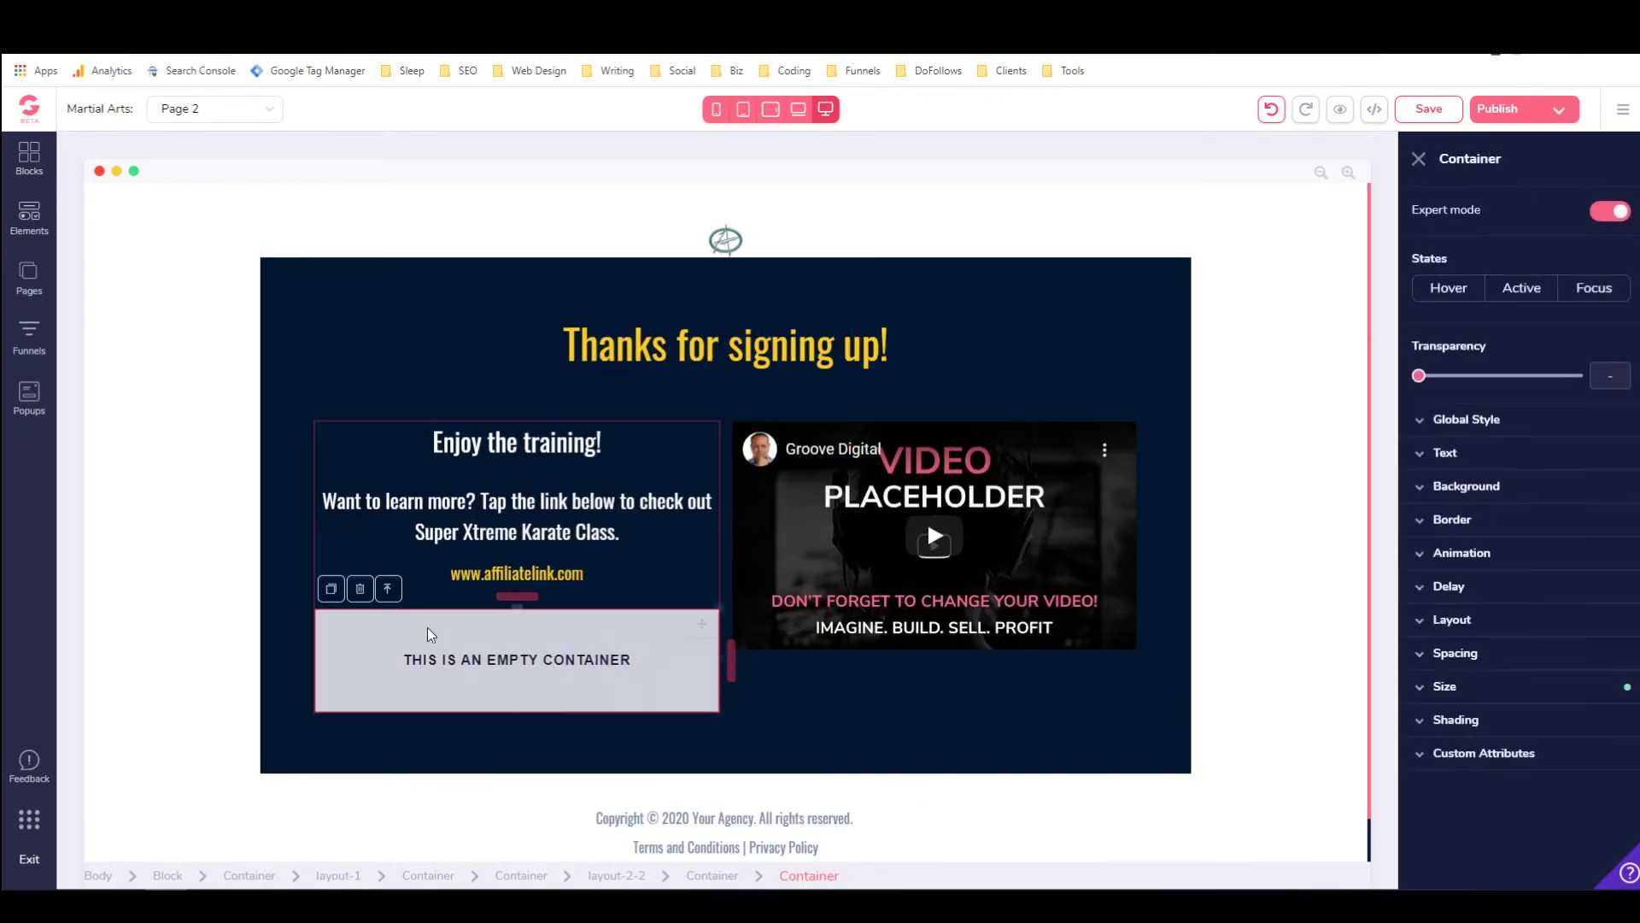
click(357, 589)
click(879, 516)
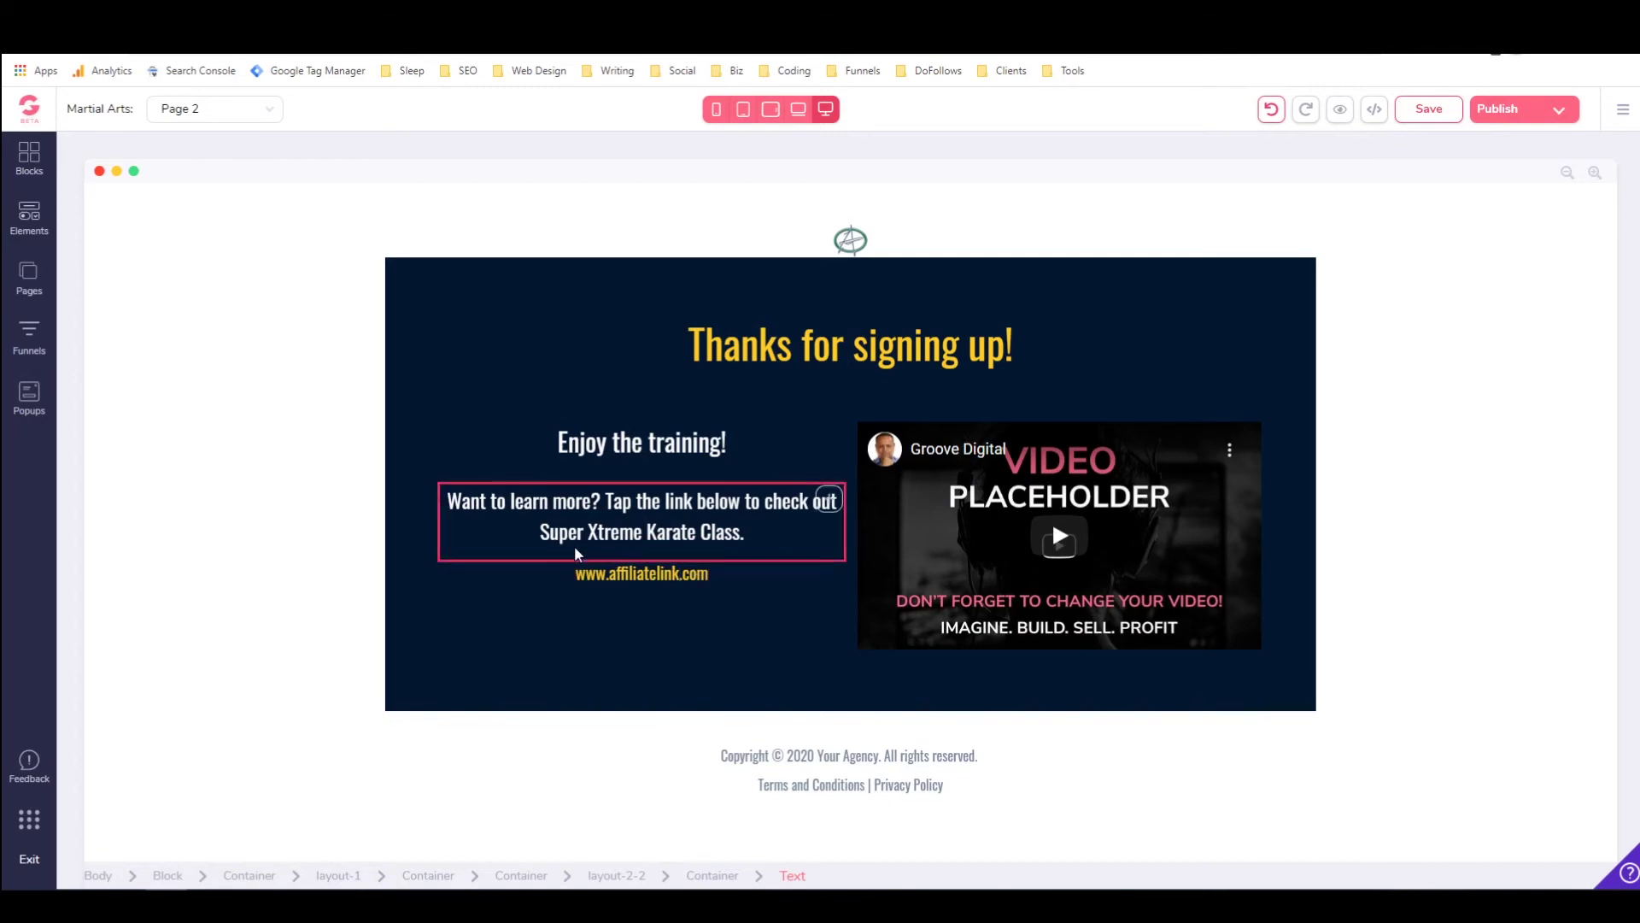
click(592, 531)
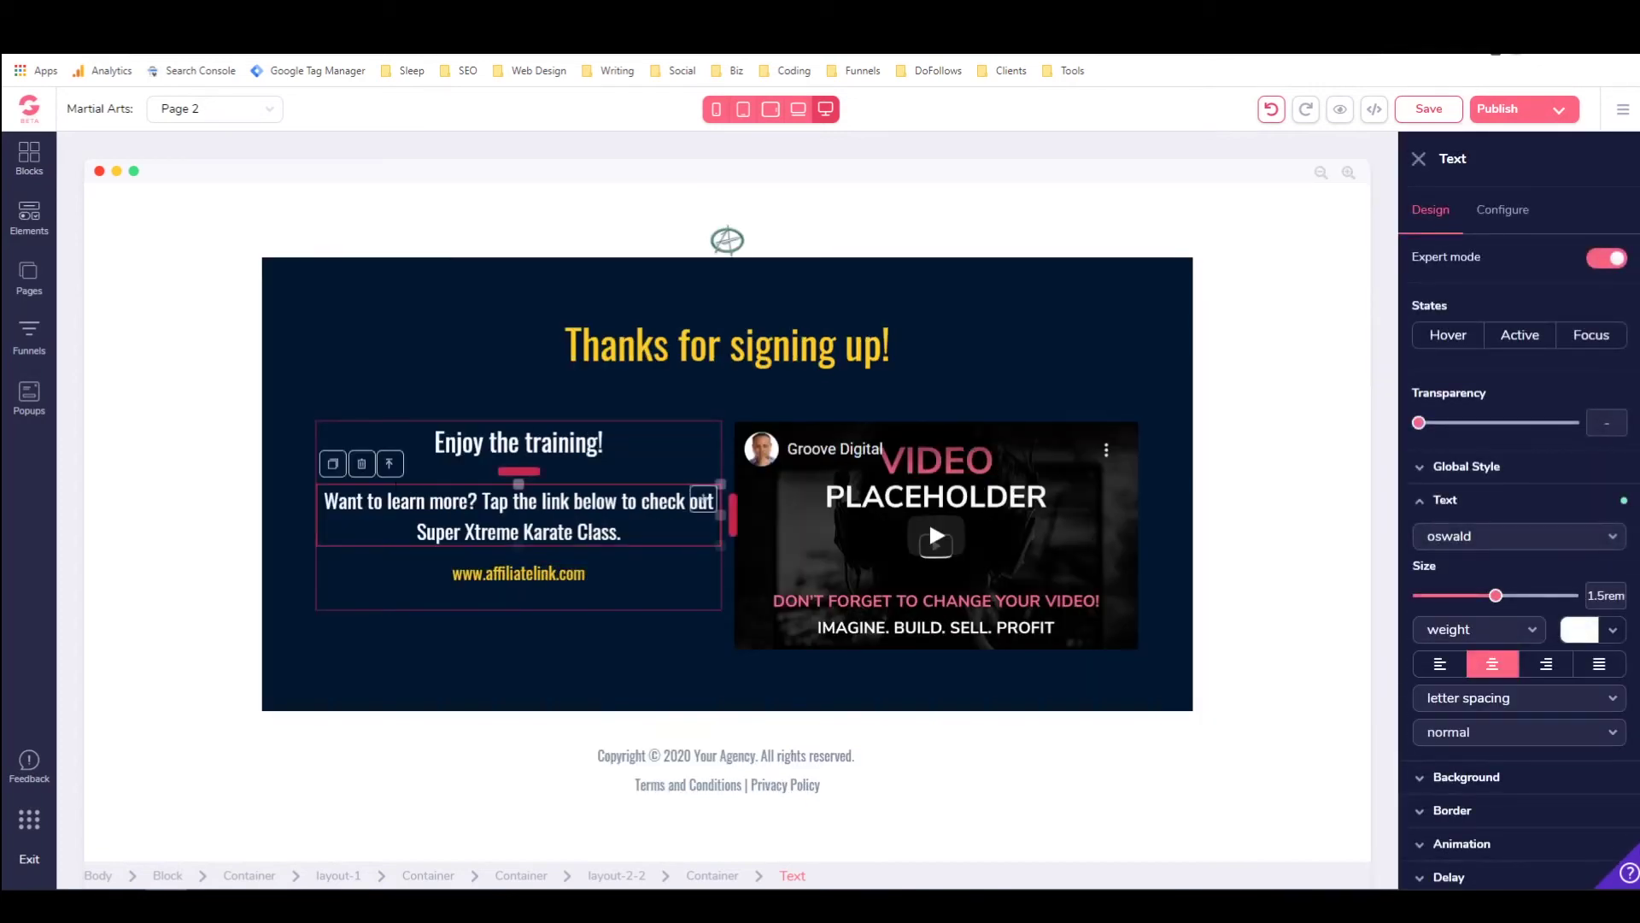
click(333, 466)
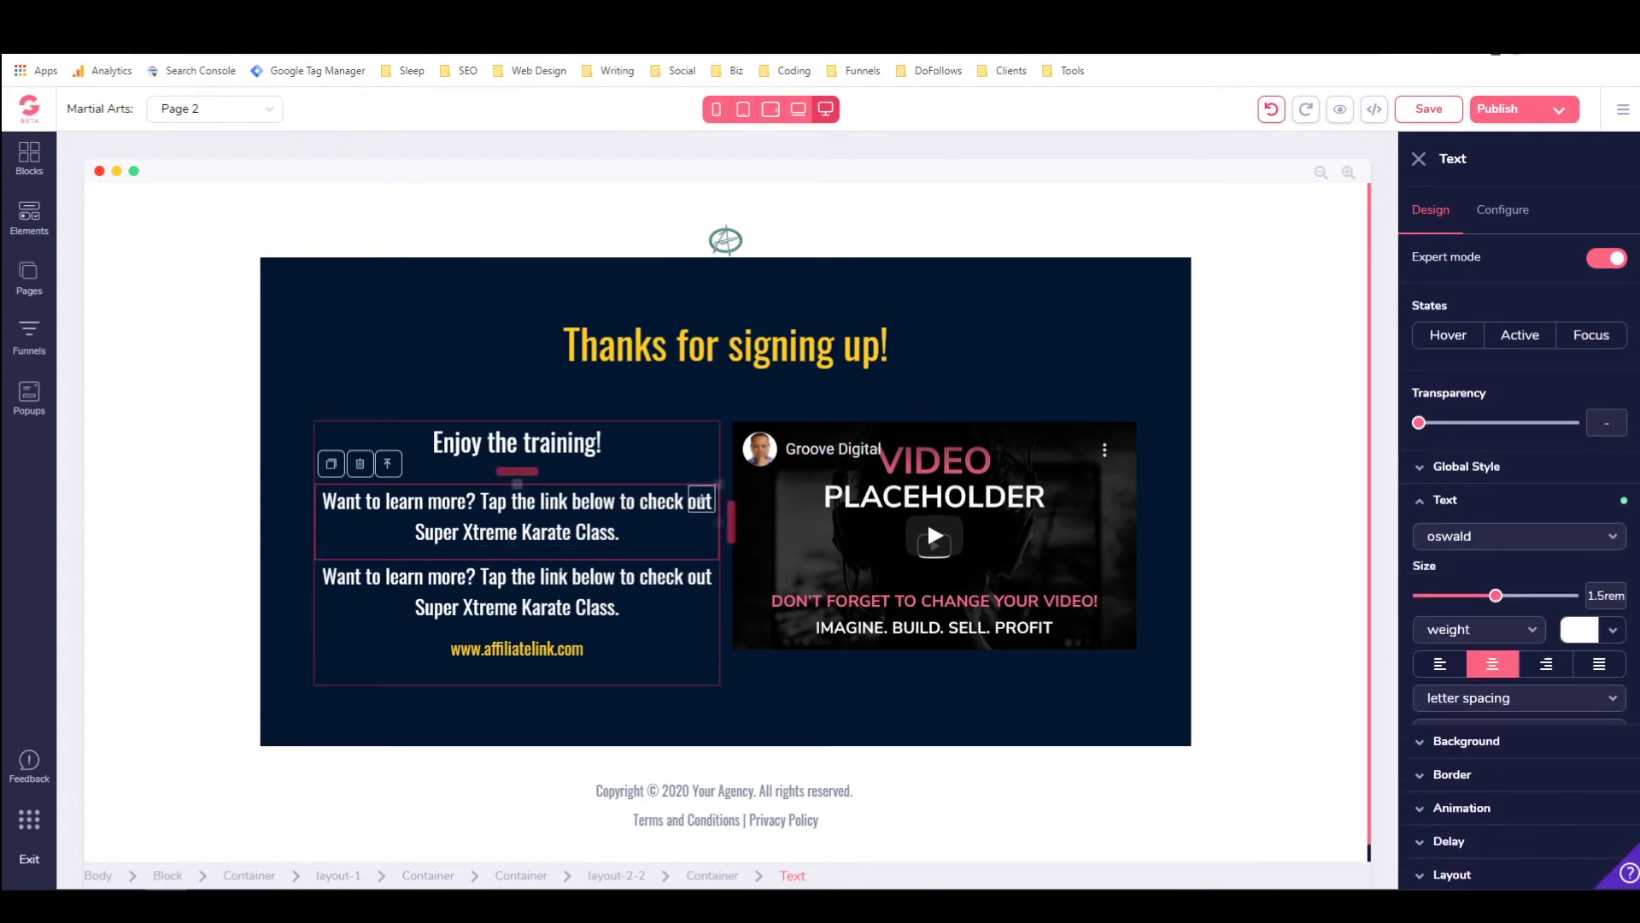
drag(701, 499, 715, 632)
drag(779, 677, 813, 647)
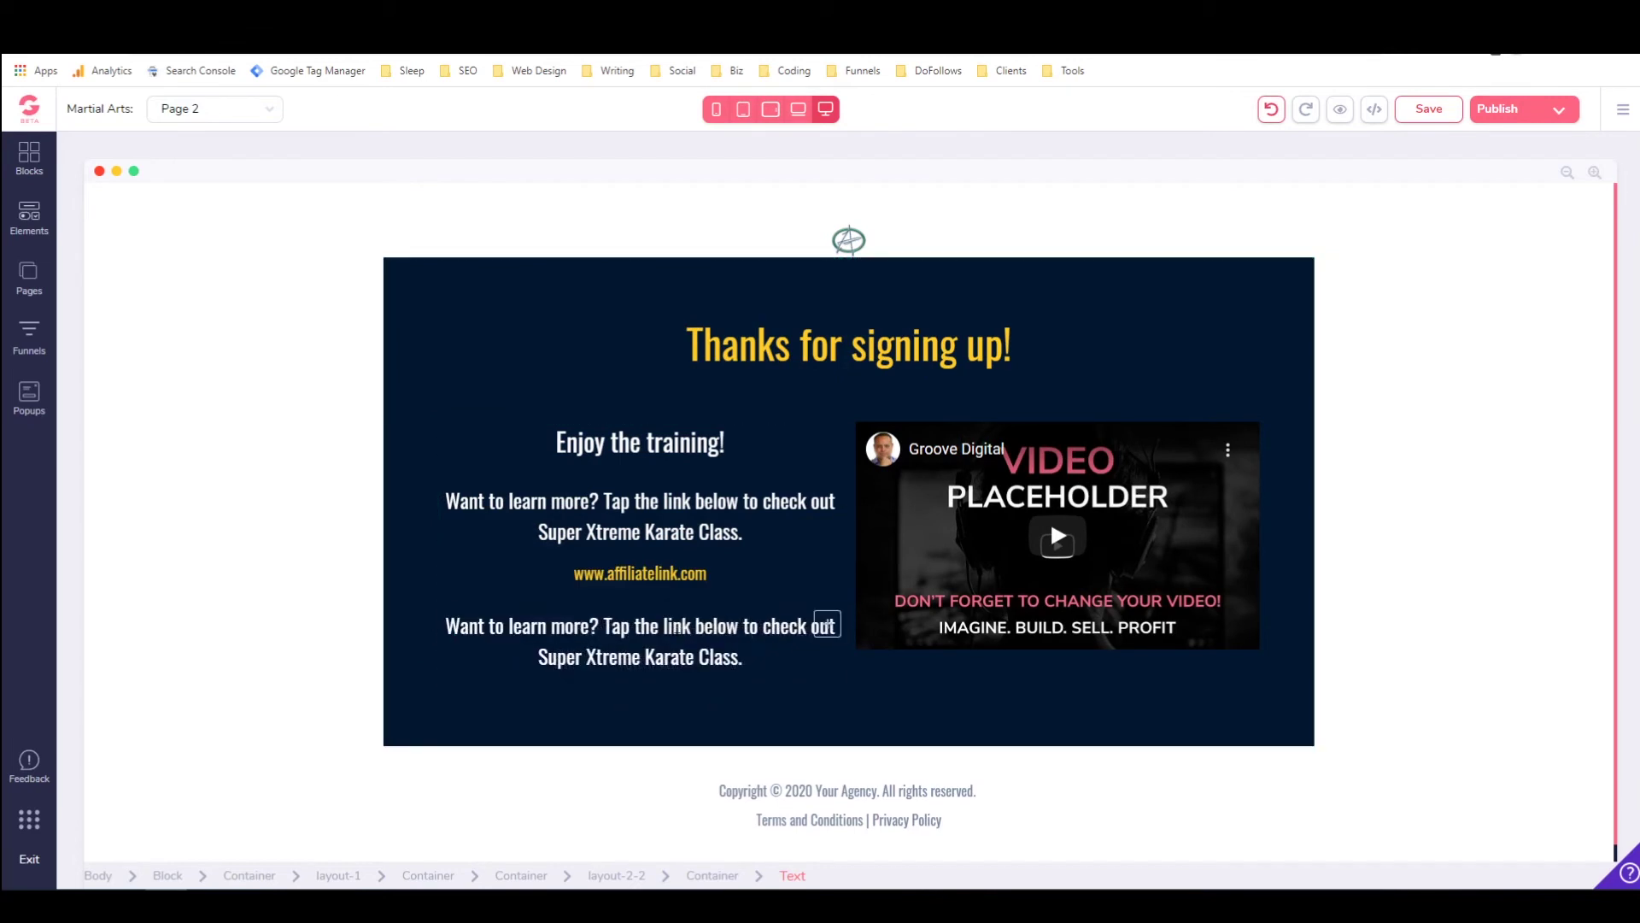
Replace the copy with 'I am an affiliate of this product and may receive a commission…' disclaimer.
double_click(658, 633)
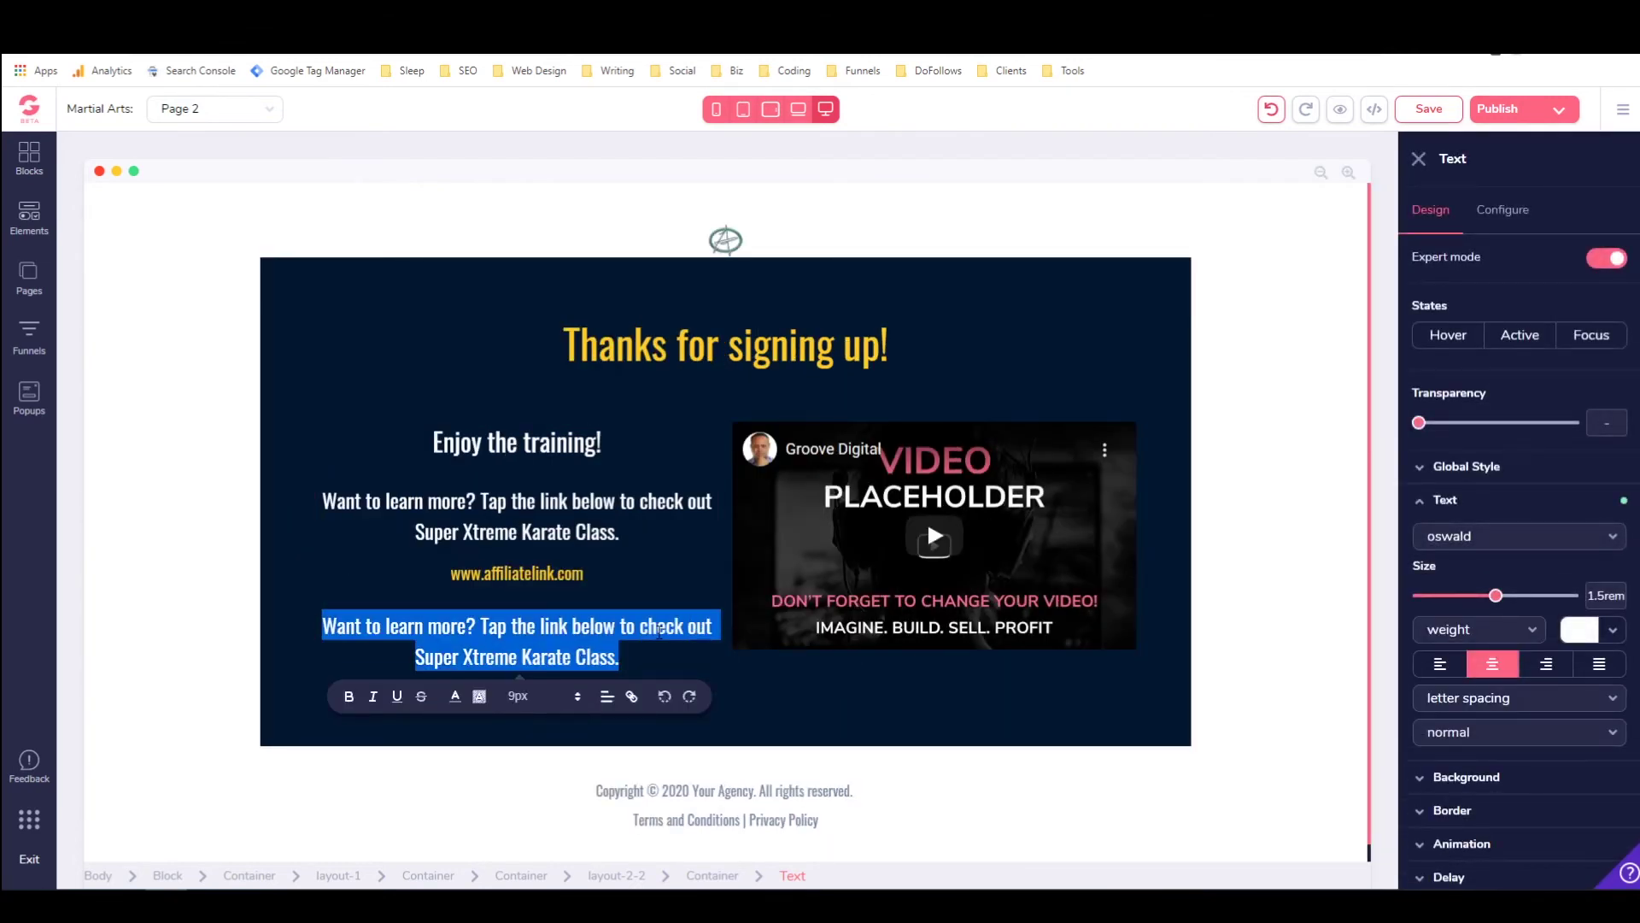
text(I am)
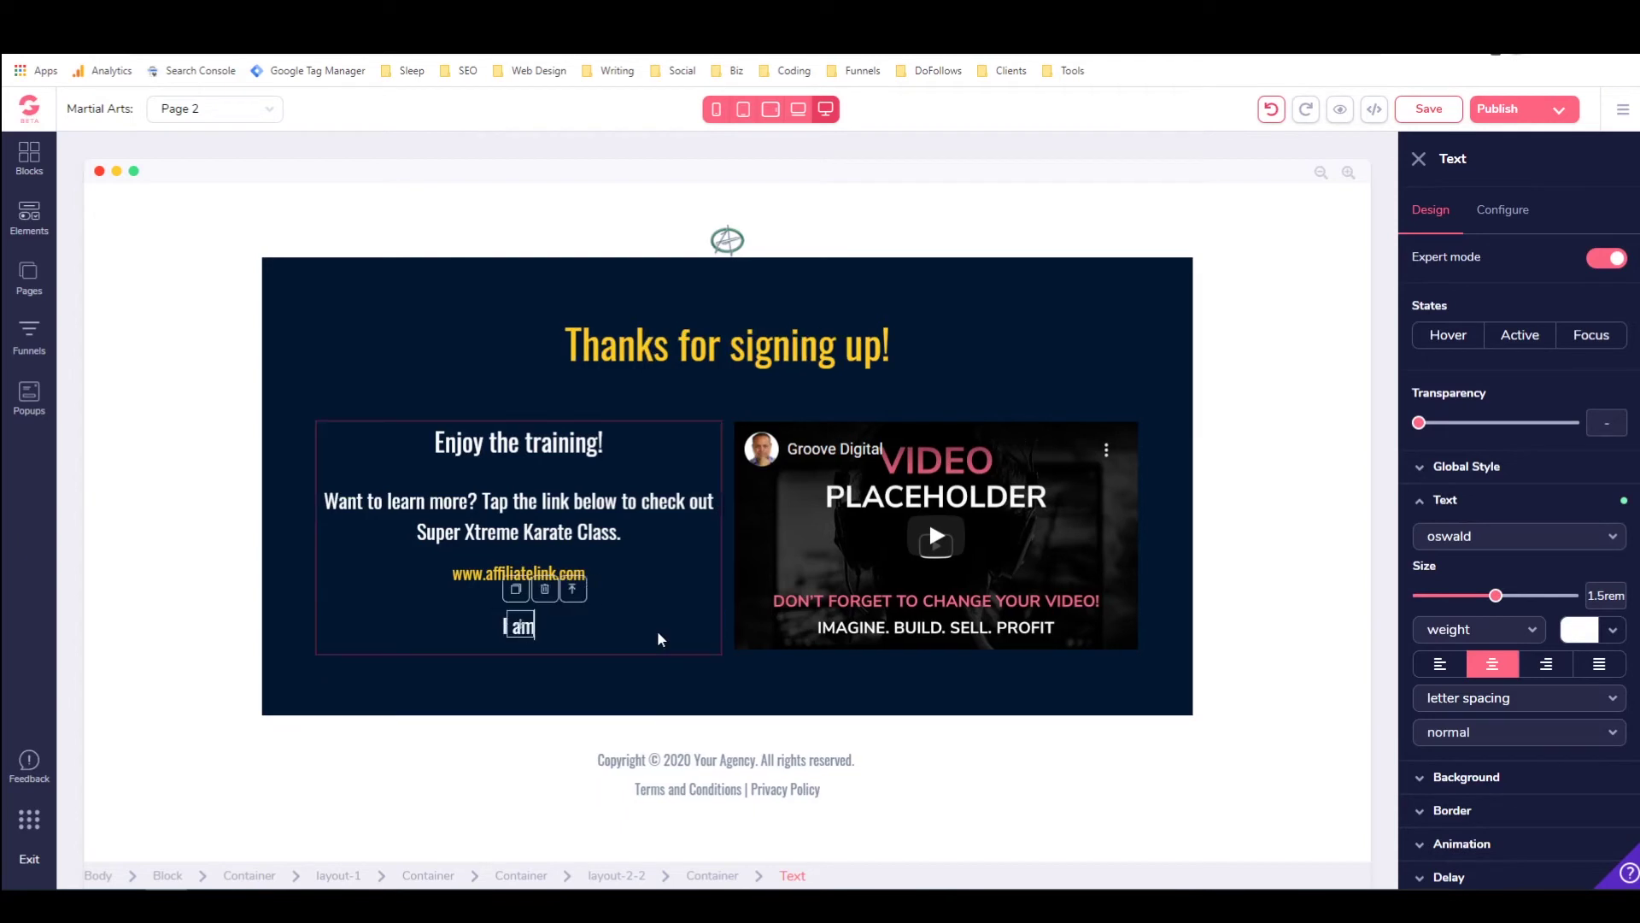
text( an affiliate of)
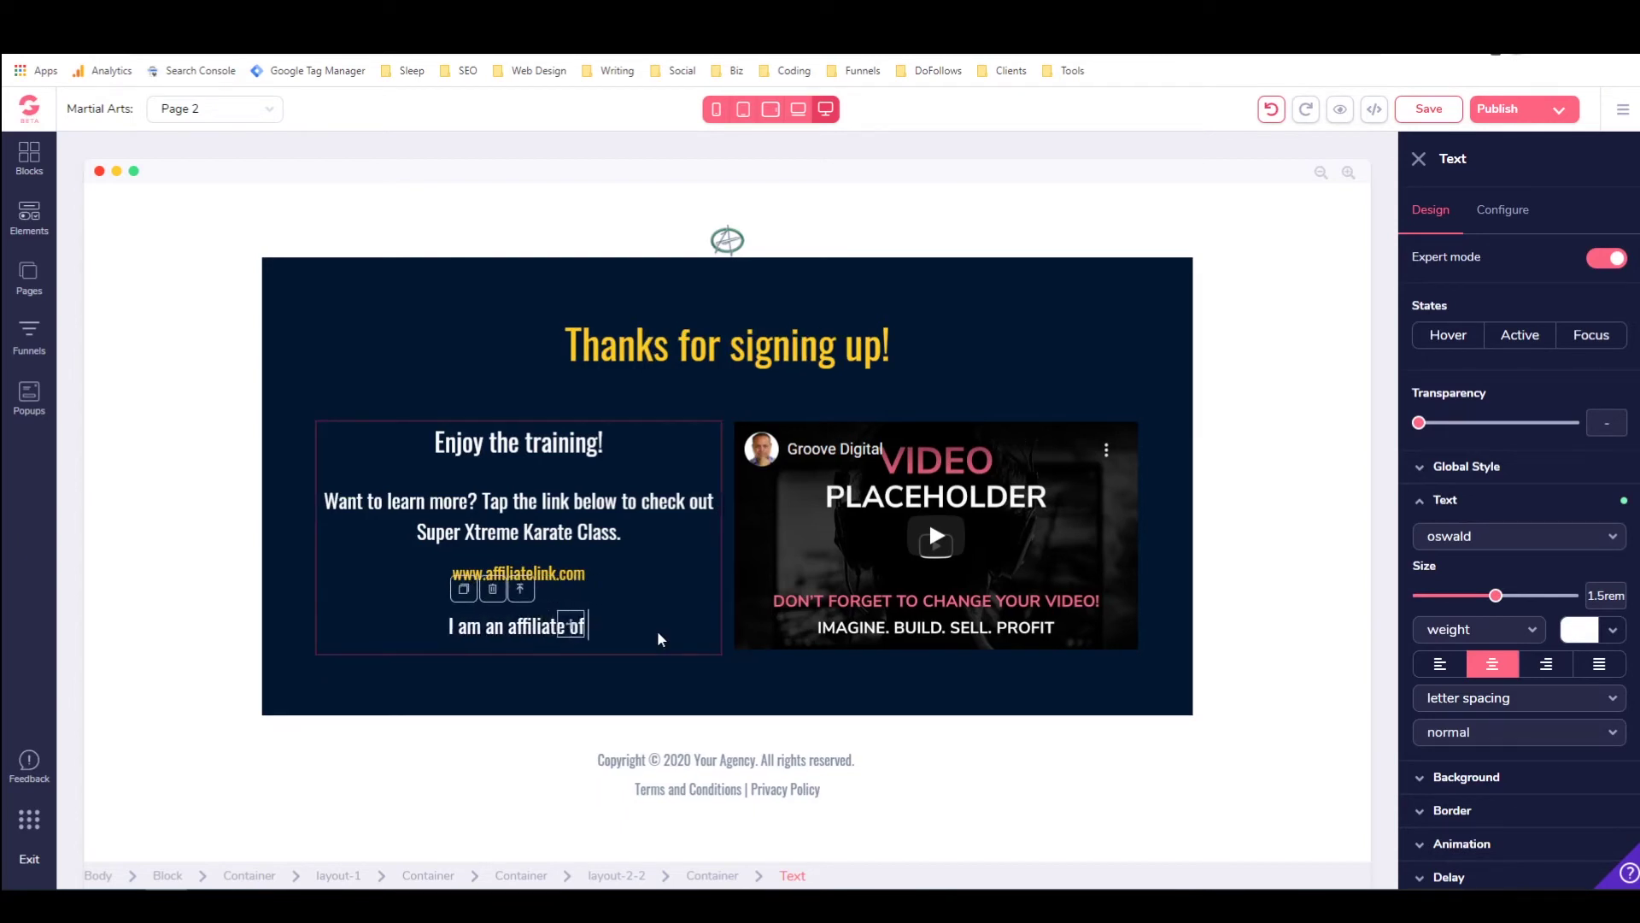
text( this product and may)
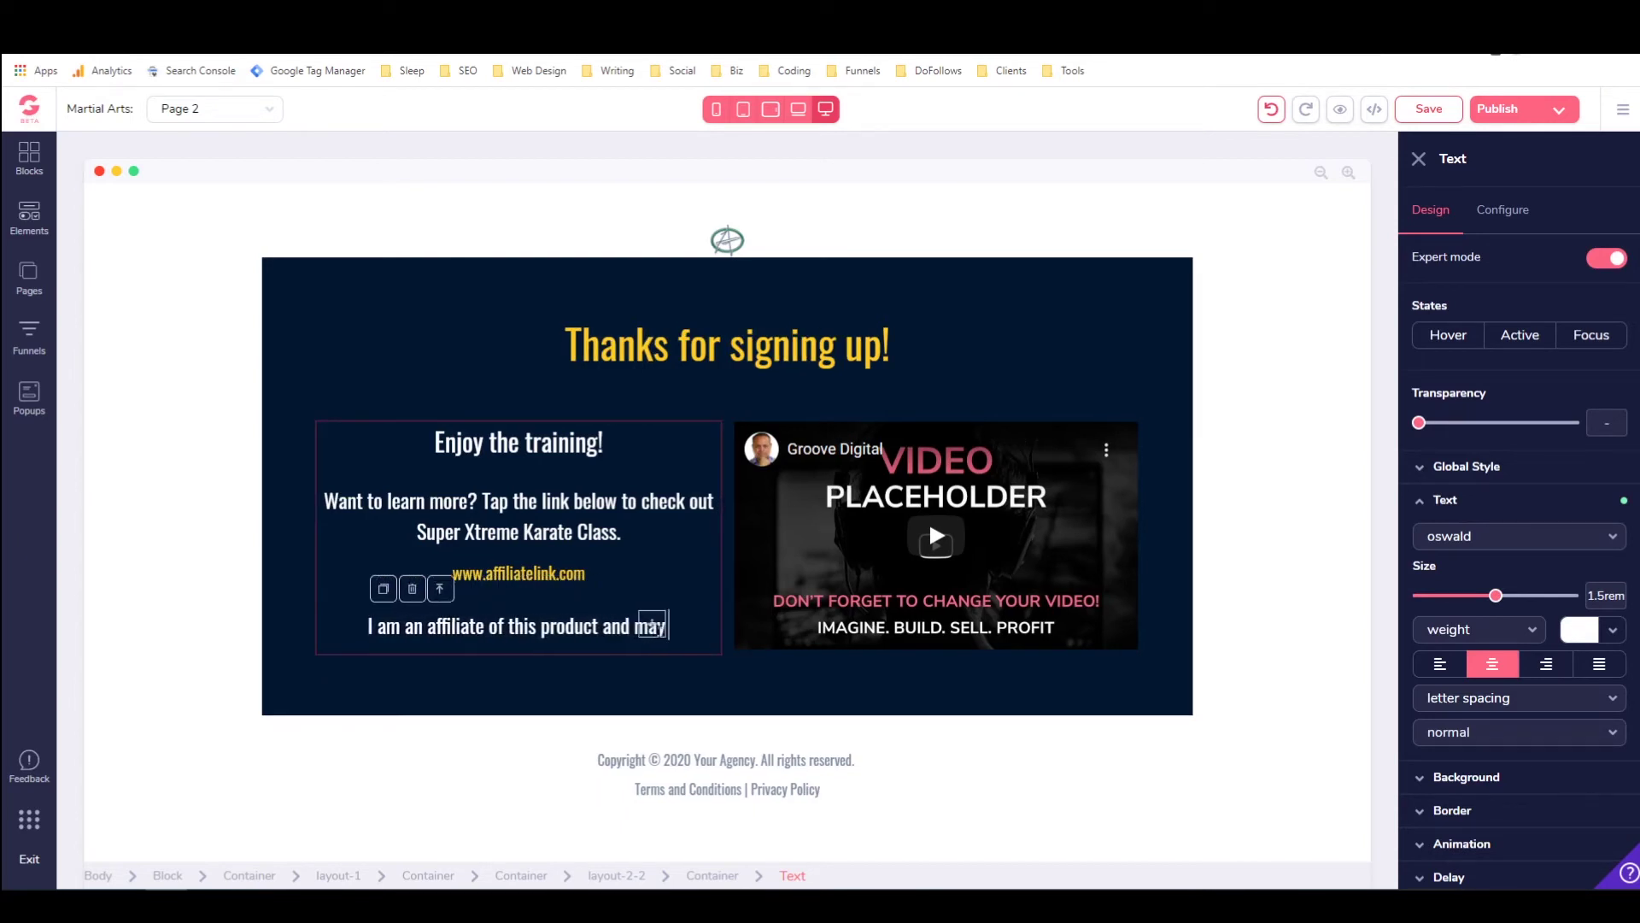
text( receive a commission)
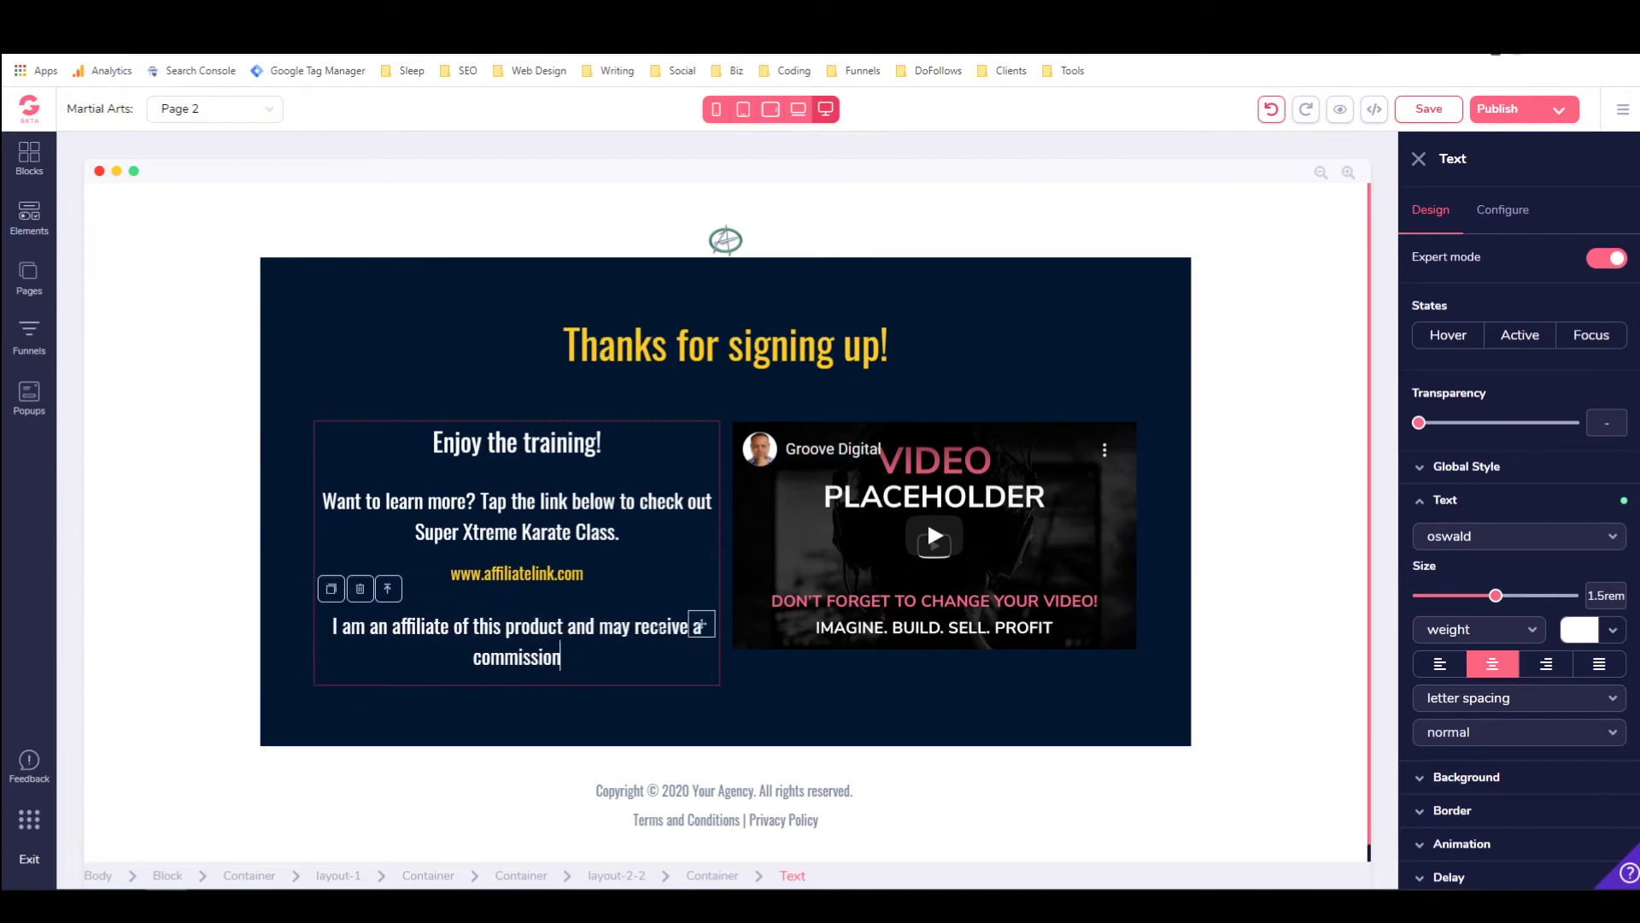
text( if you make a pu)
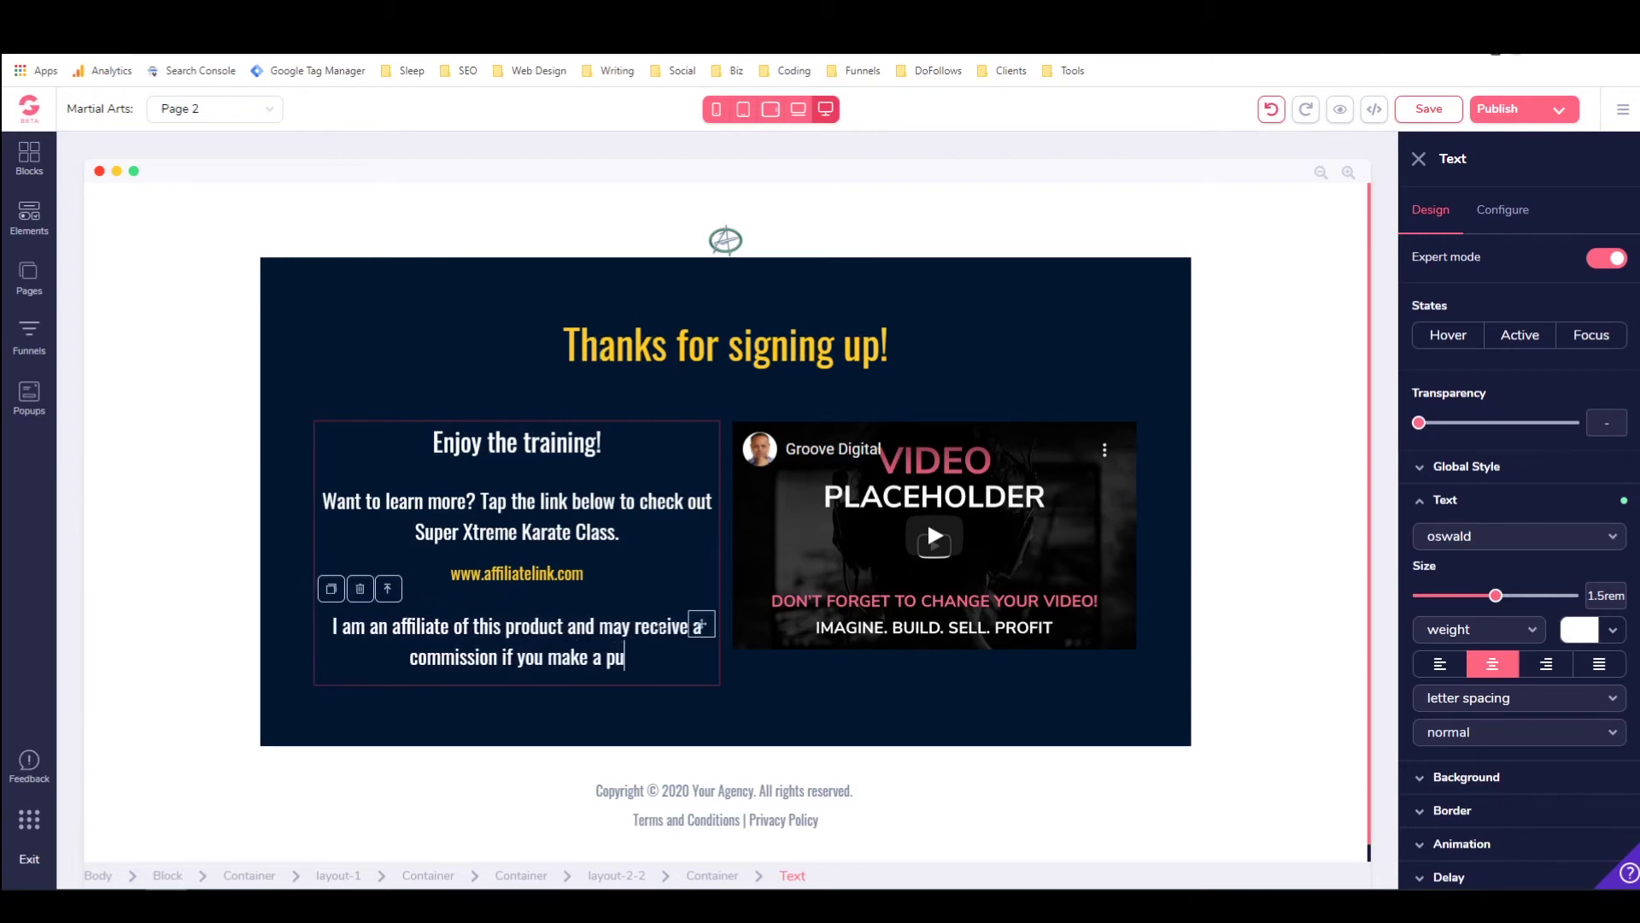
text(rchase using my lnk.)
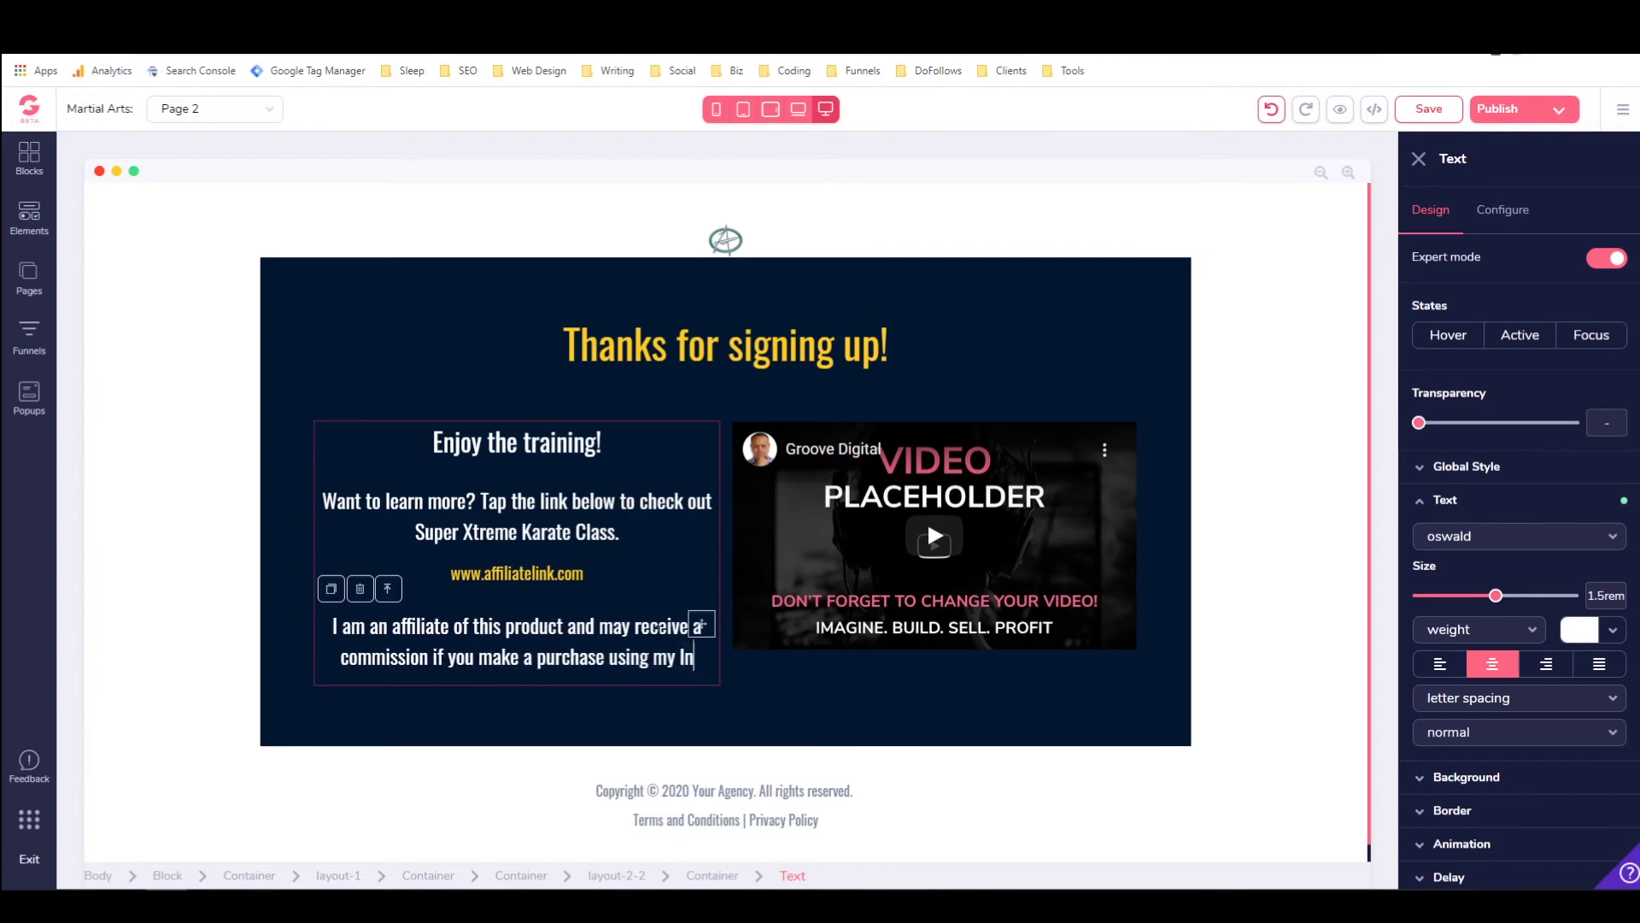
key(BackSpace)
key(BackSpace)
key(BackSpace)
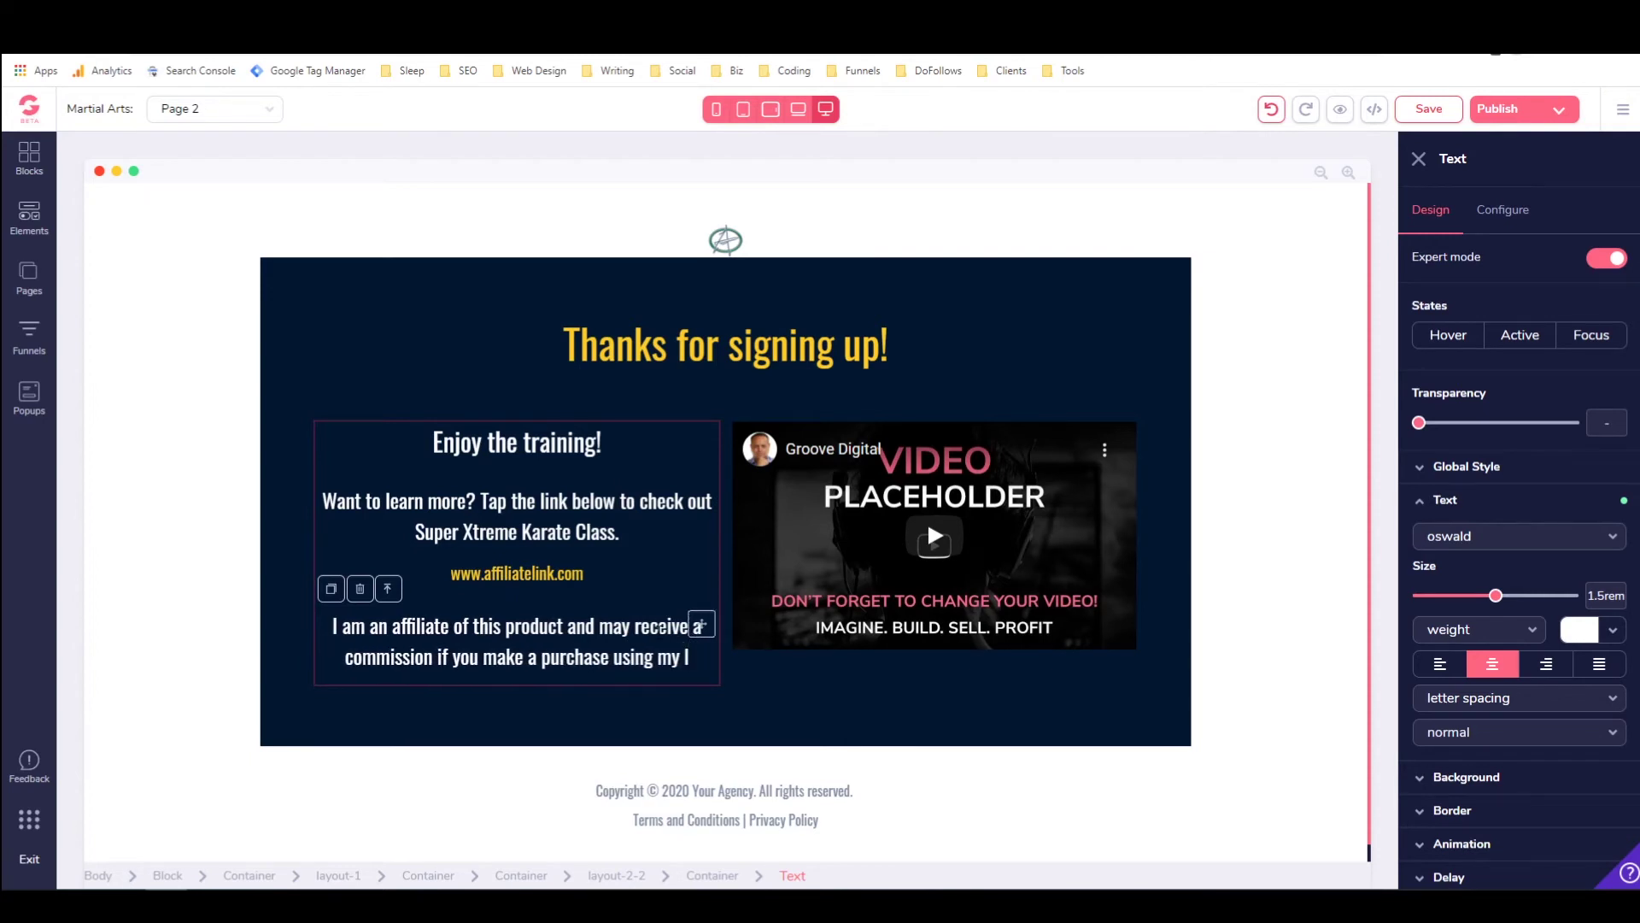
text(ink.)
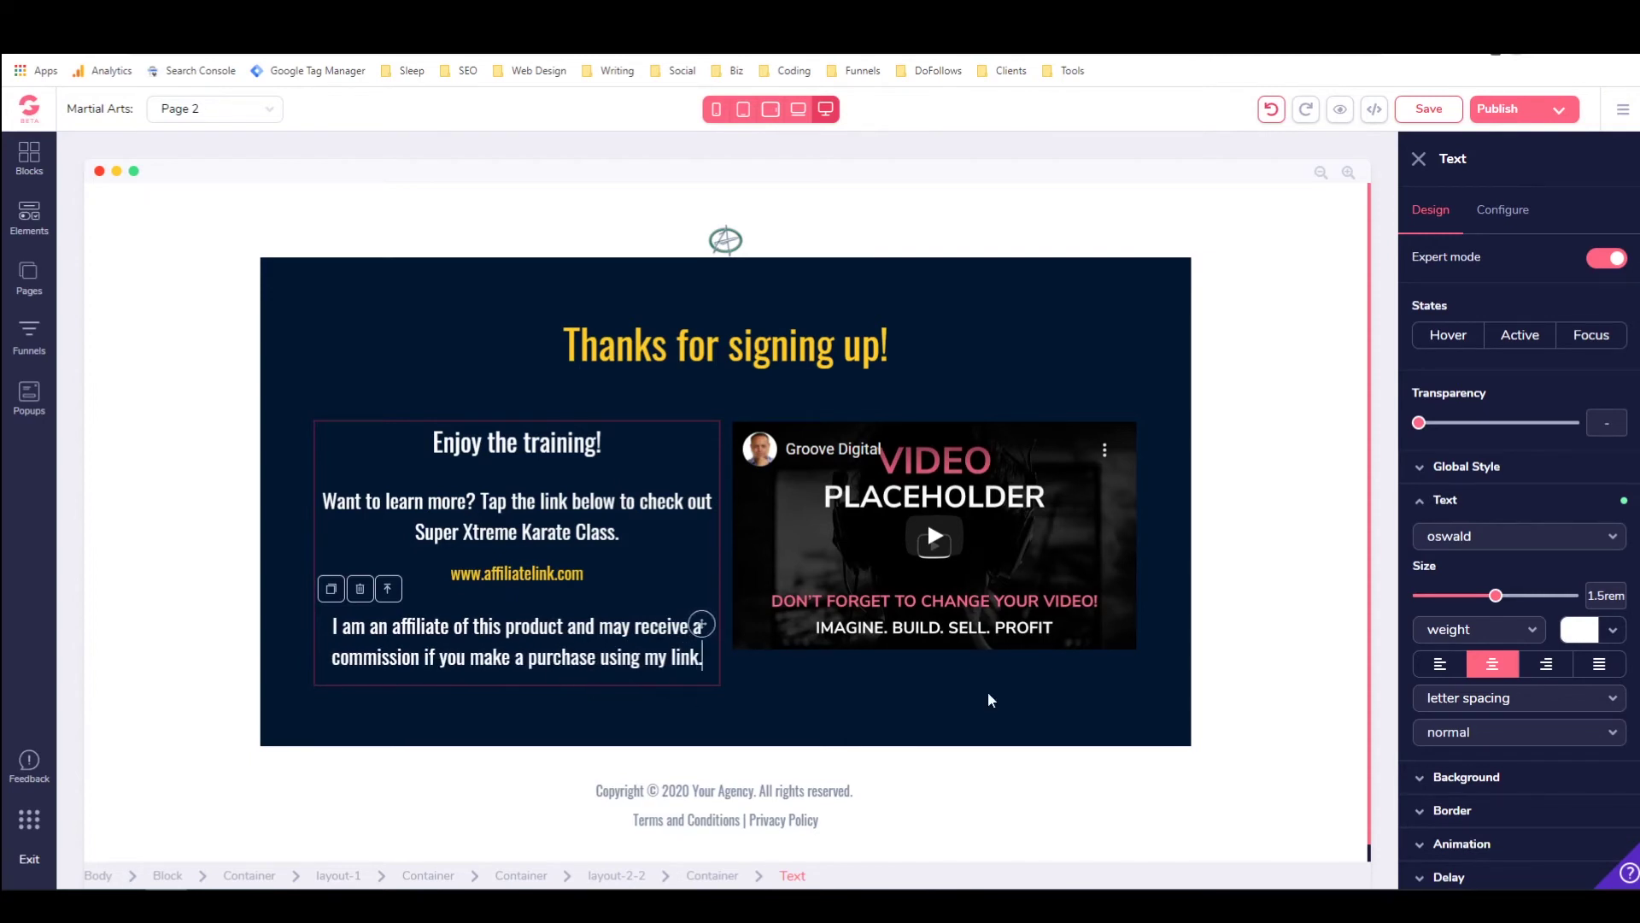
Set the affiliate disclaimer to normal weight, not bold, at 1.25rem size.
click(1528, 630)
click(1478, 689)
triple_click(681, 639)
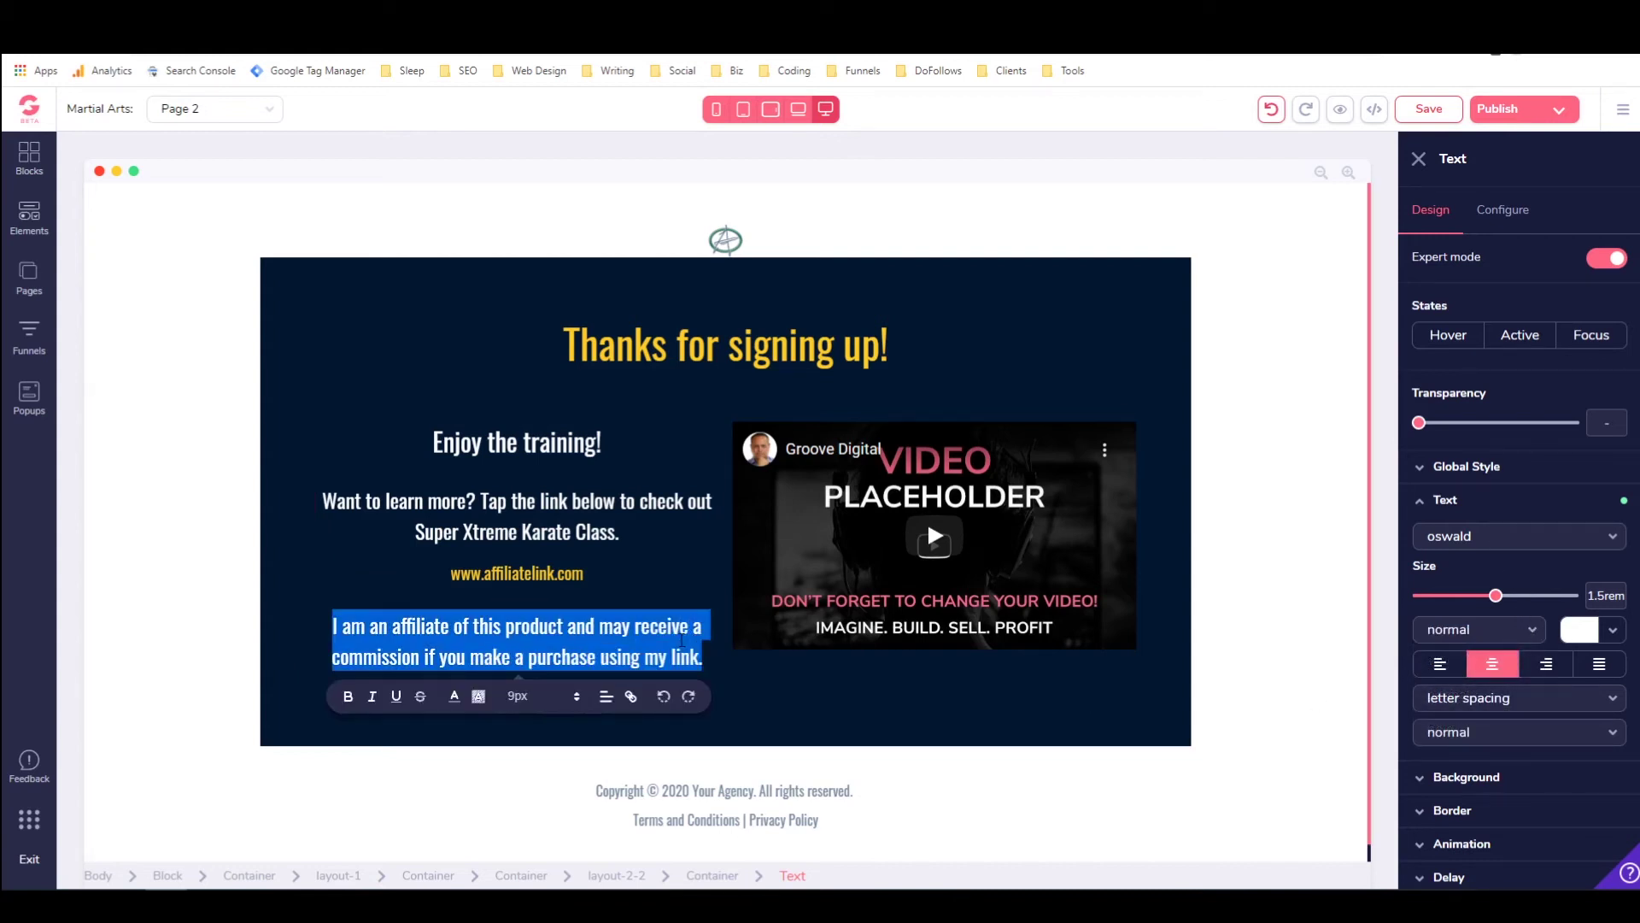
click(348, 695)
click(348, 726)
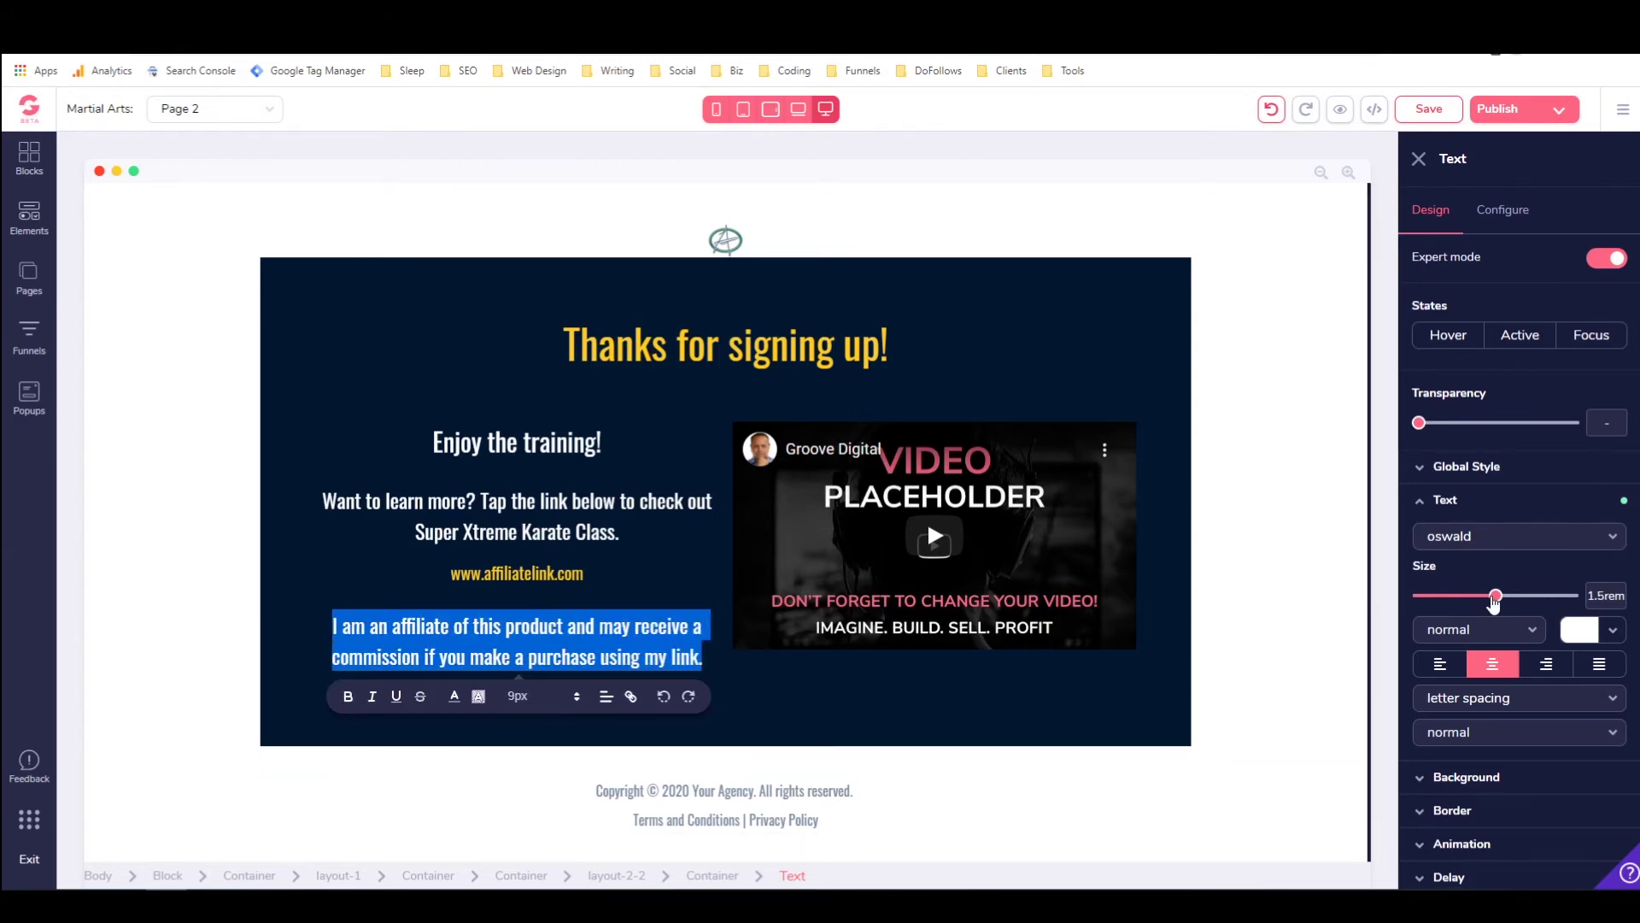
drag(1495, 594, 1482, 594)
click(628, 648)
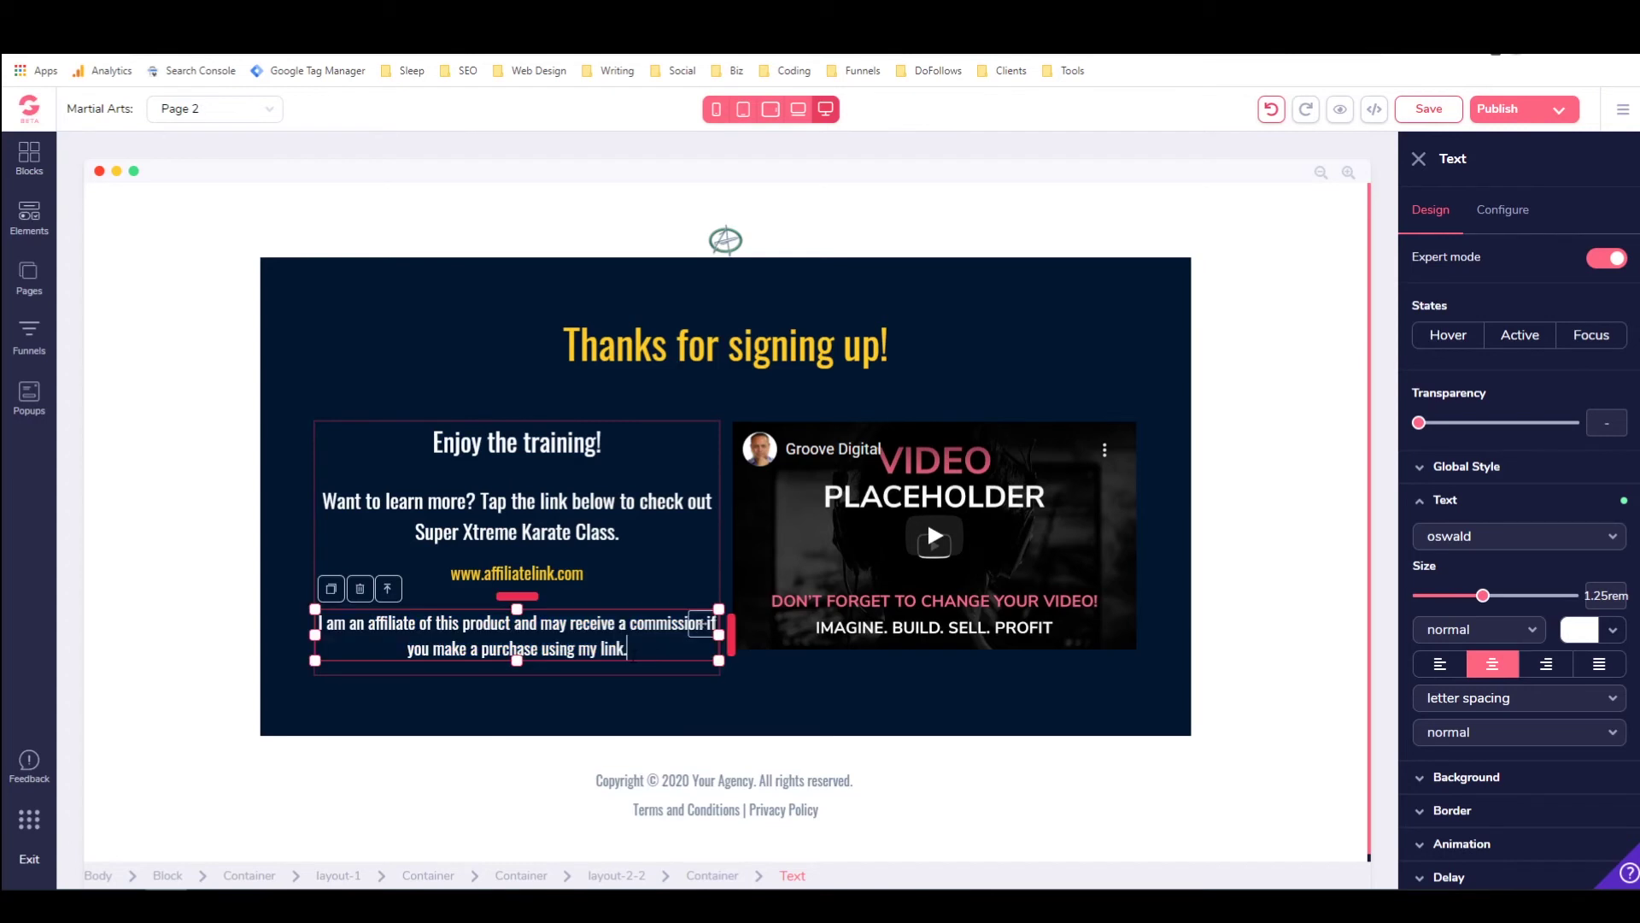
Enlarge the 'Want to learn more' paragraph to 1.875rem, then start editing the footer links.
click(701, 500)
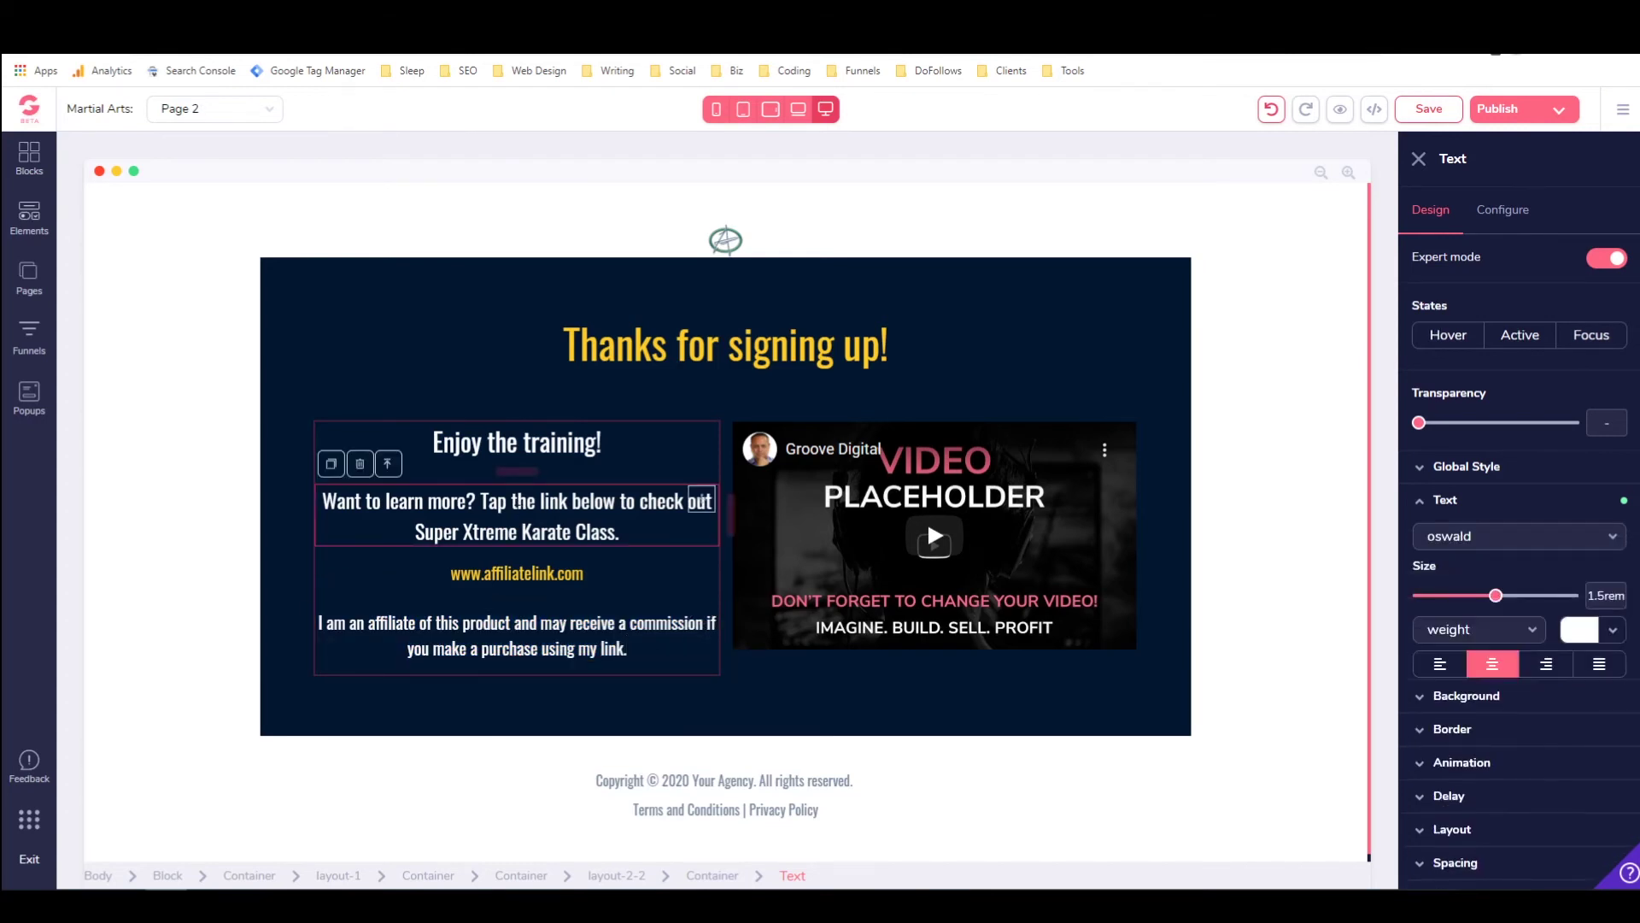
drag(1496, 595, 1509, 595)
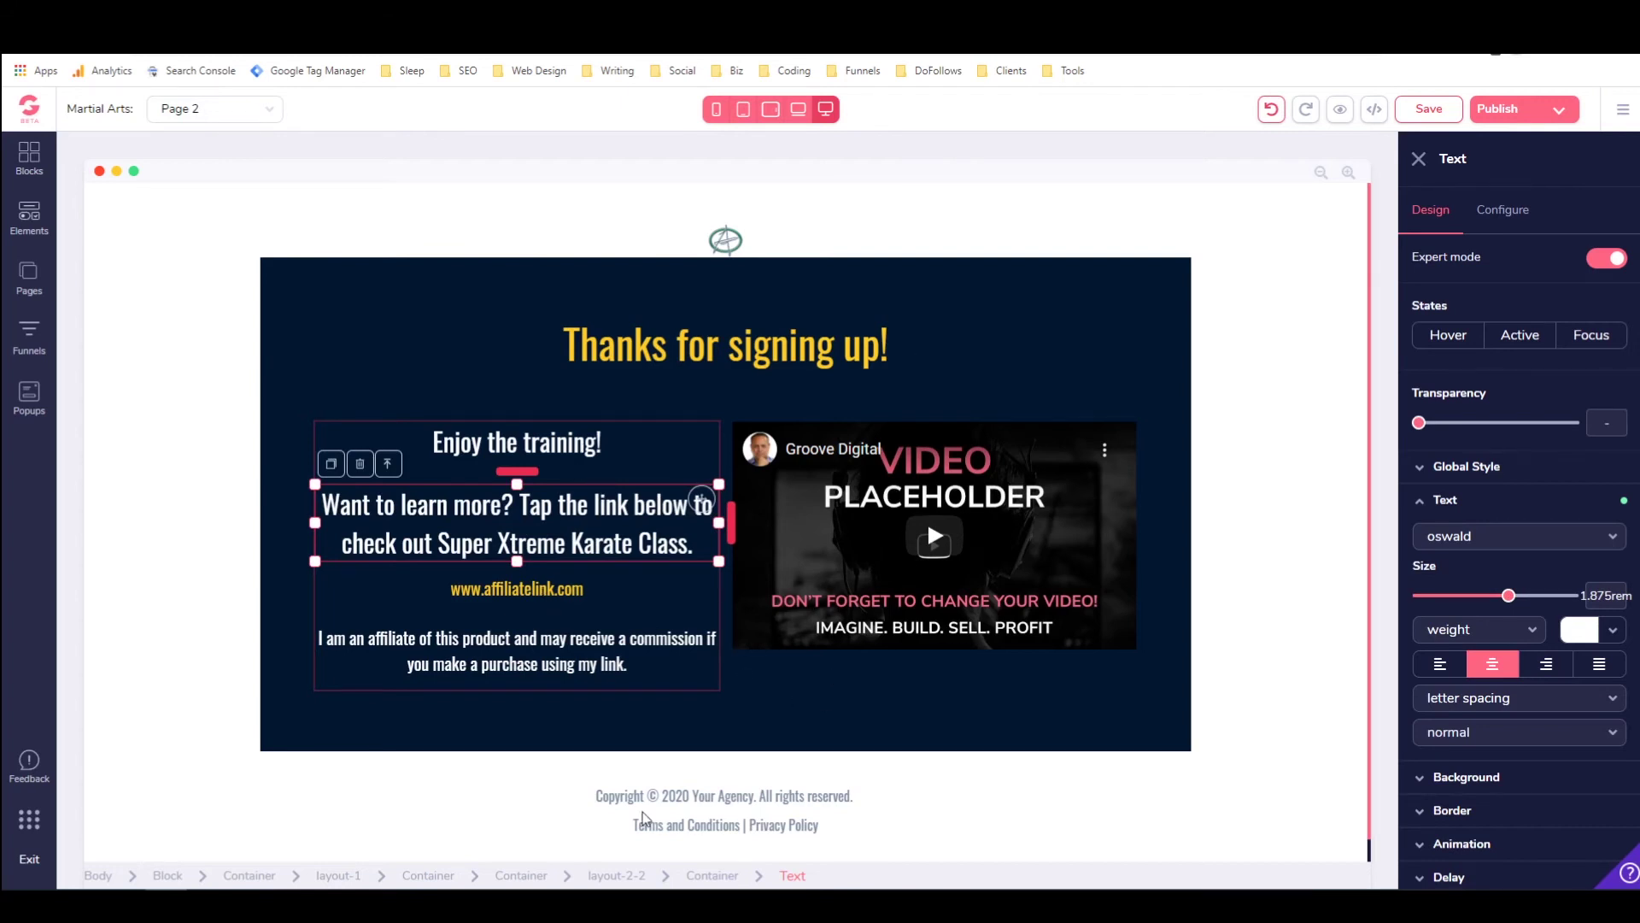
click(769, 820)
double_click(769, 820)
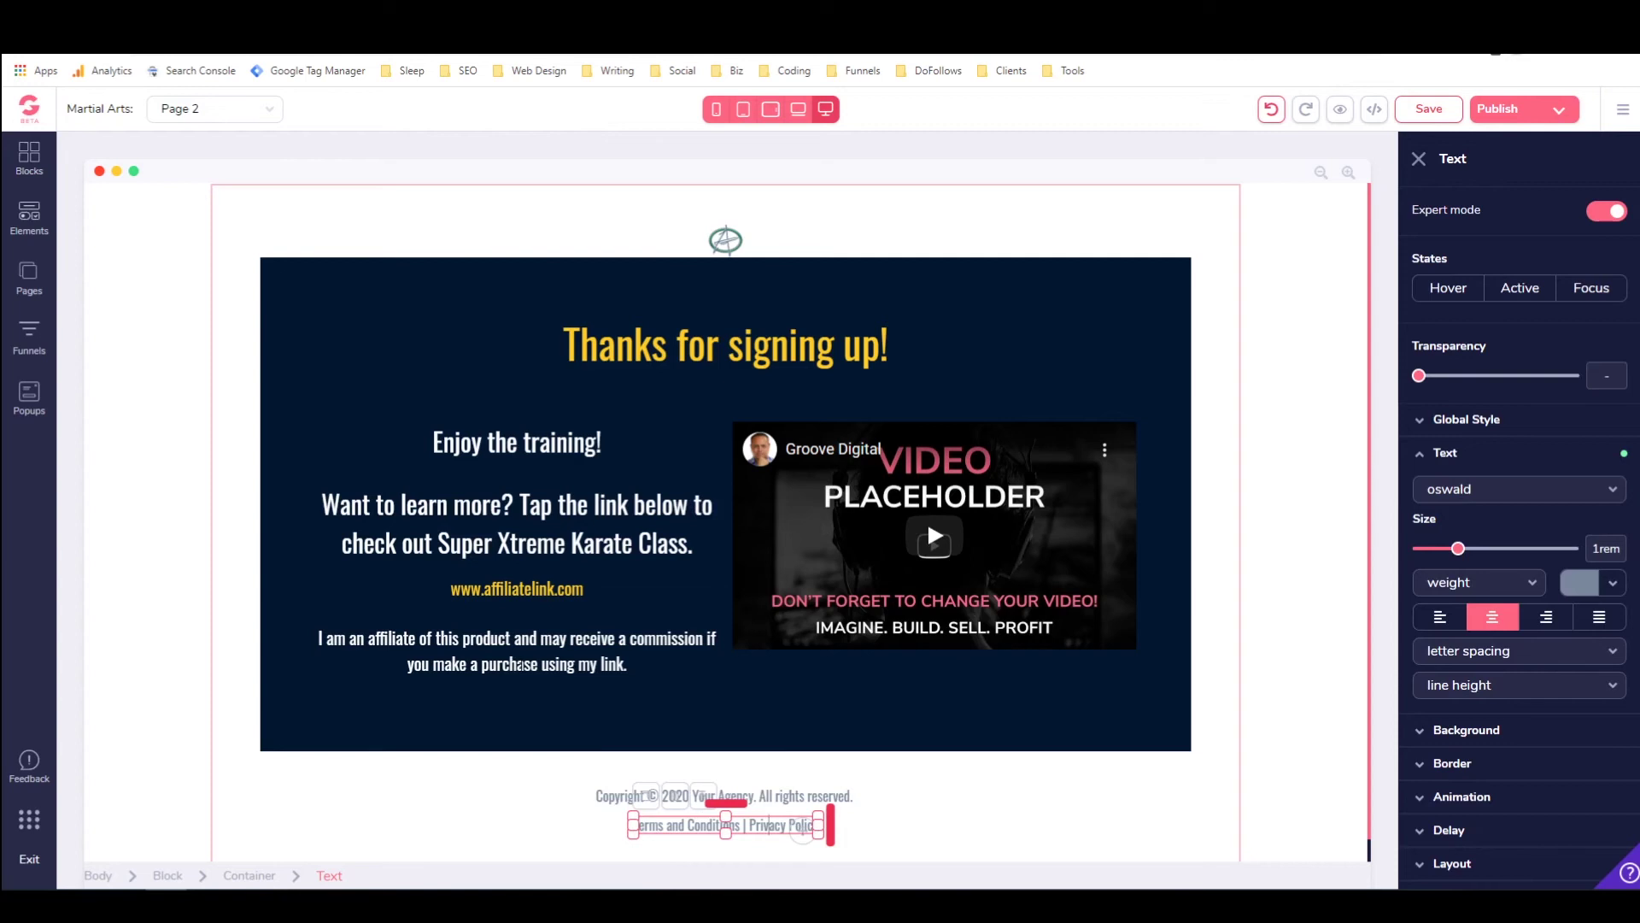
Delete 'Terms and Conditions |' from the footer, leaving only Privacy Policy.
scroll(601, 562, down, 1)
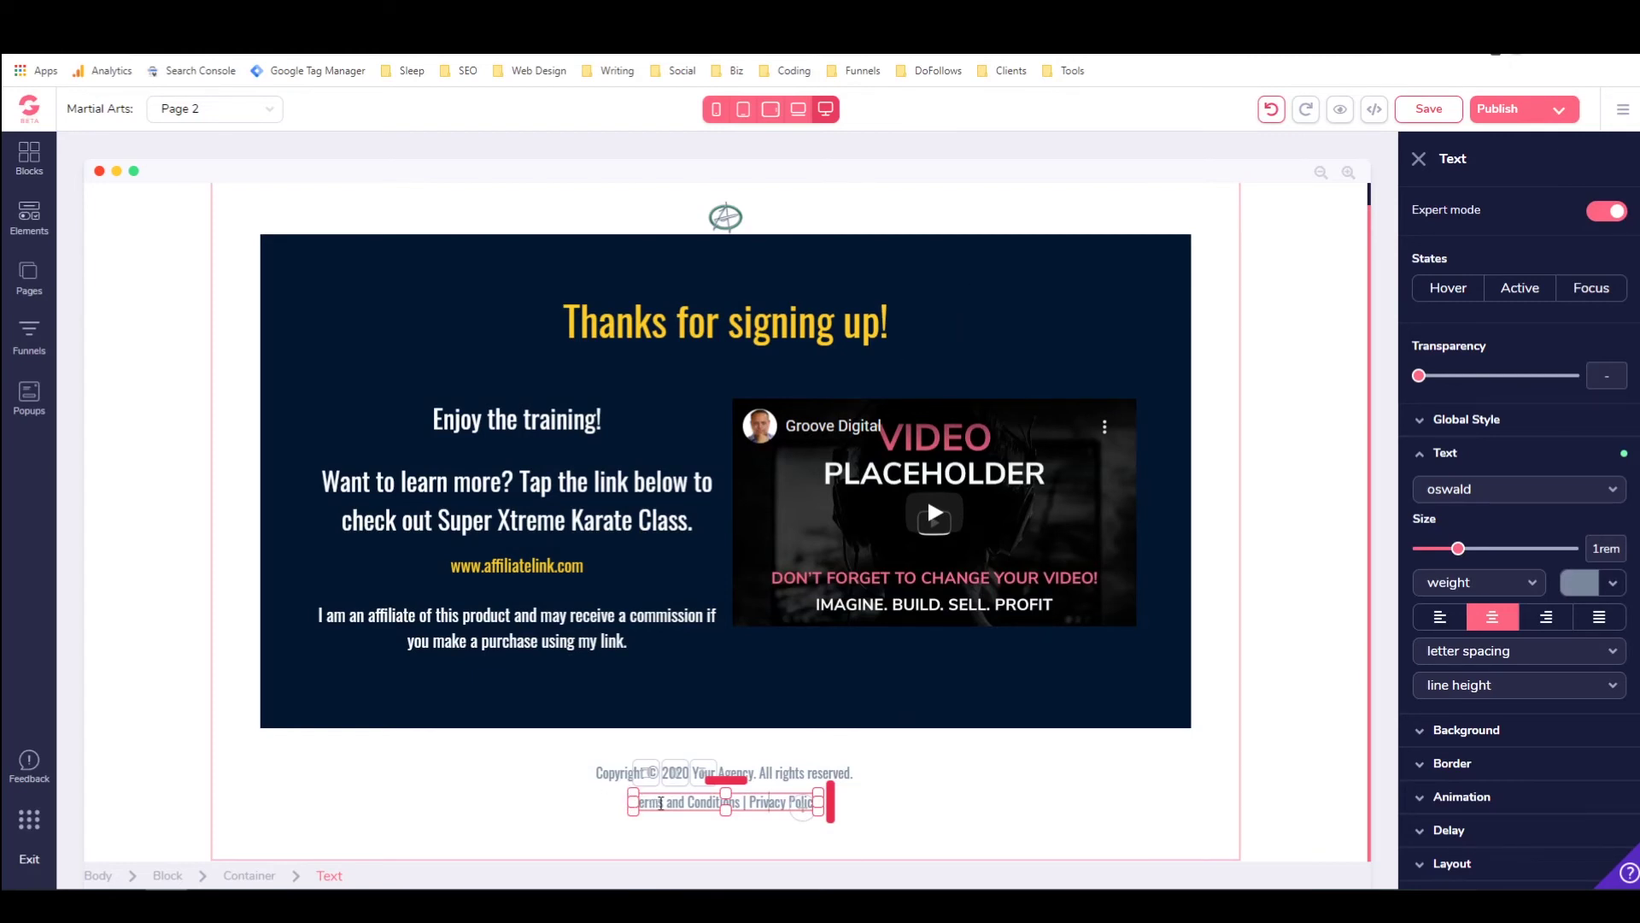
triple_click(738, 804)
click(743, 807)
drag(743, 807, 636, 803)
key(BackSpace)
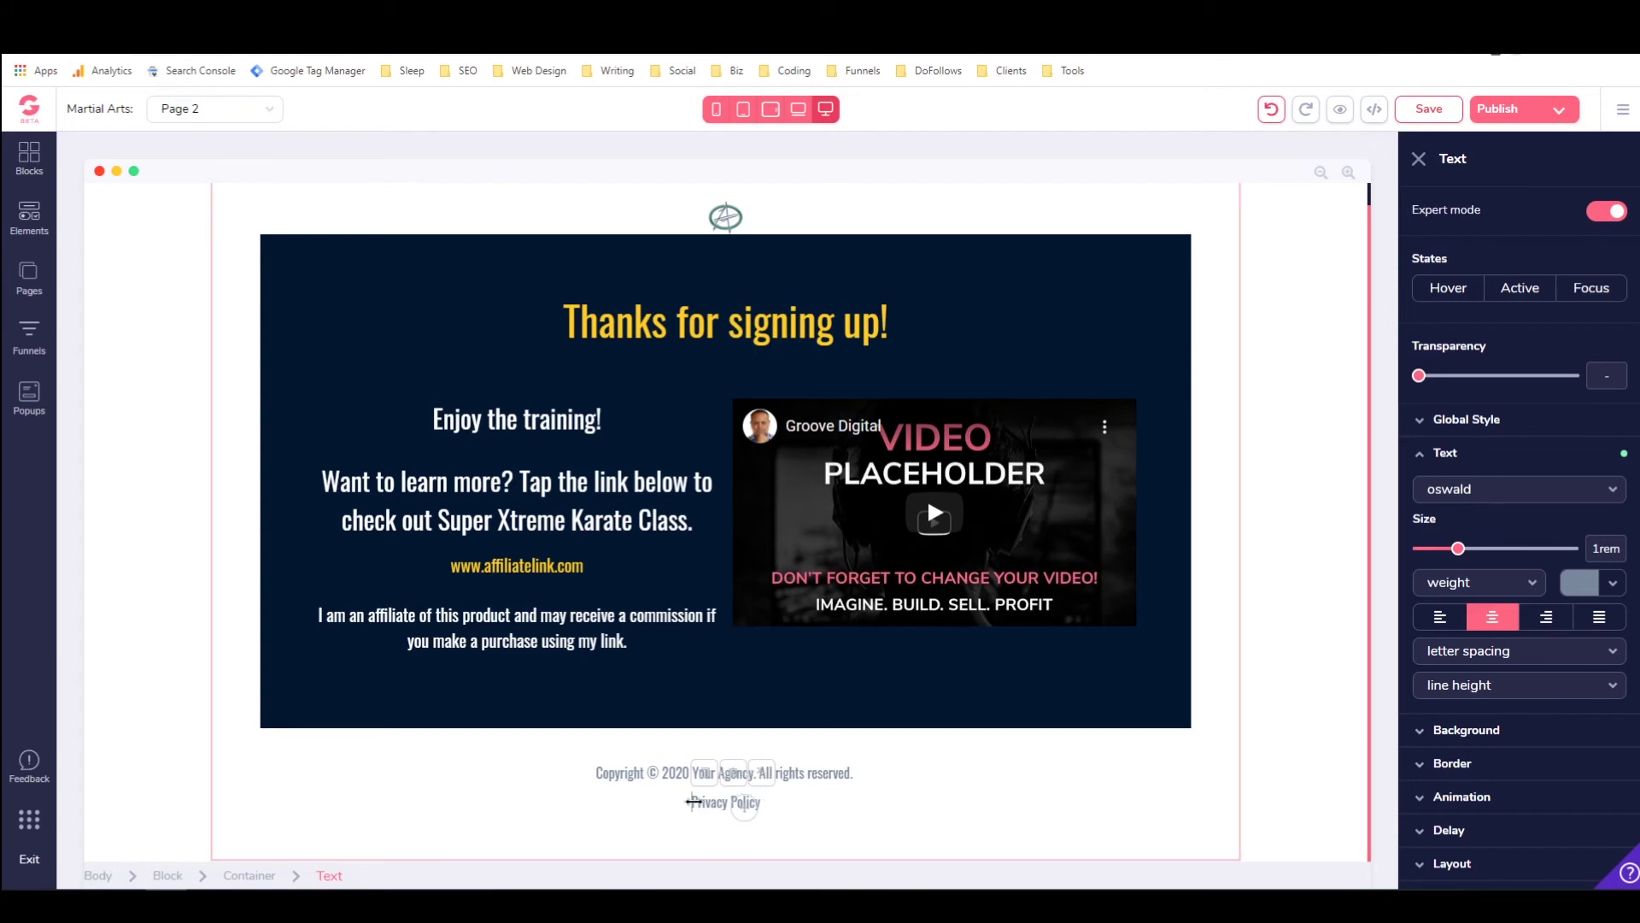
double_click(709, 805)
triple_click(709, 805)
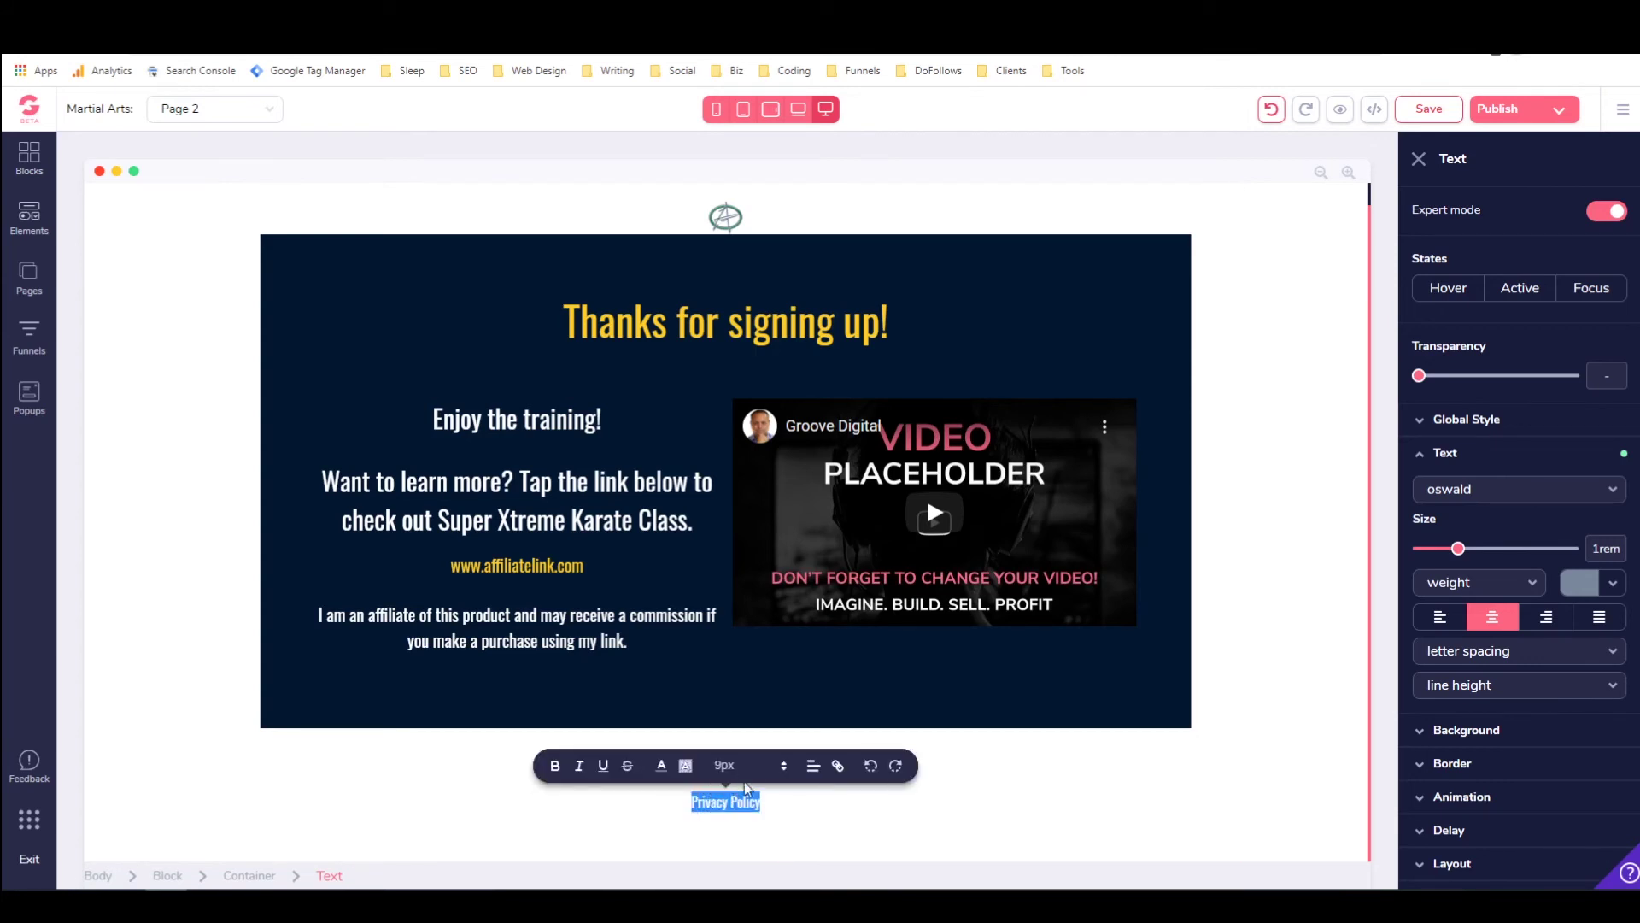
click(838, 766)
text(h)
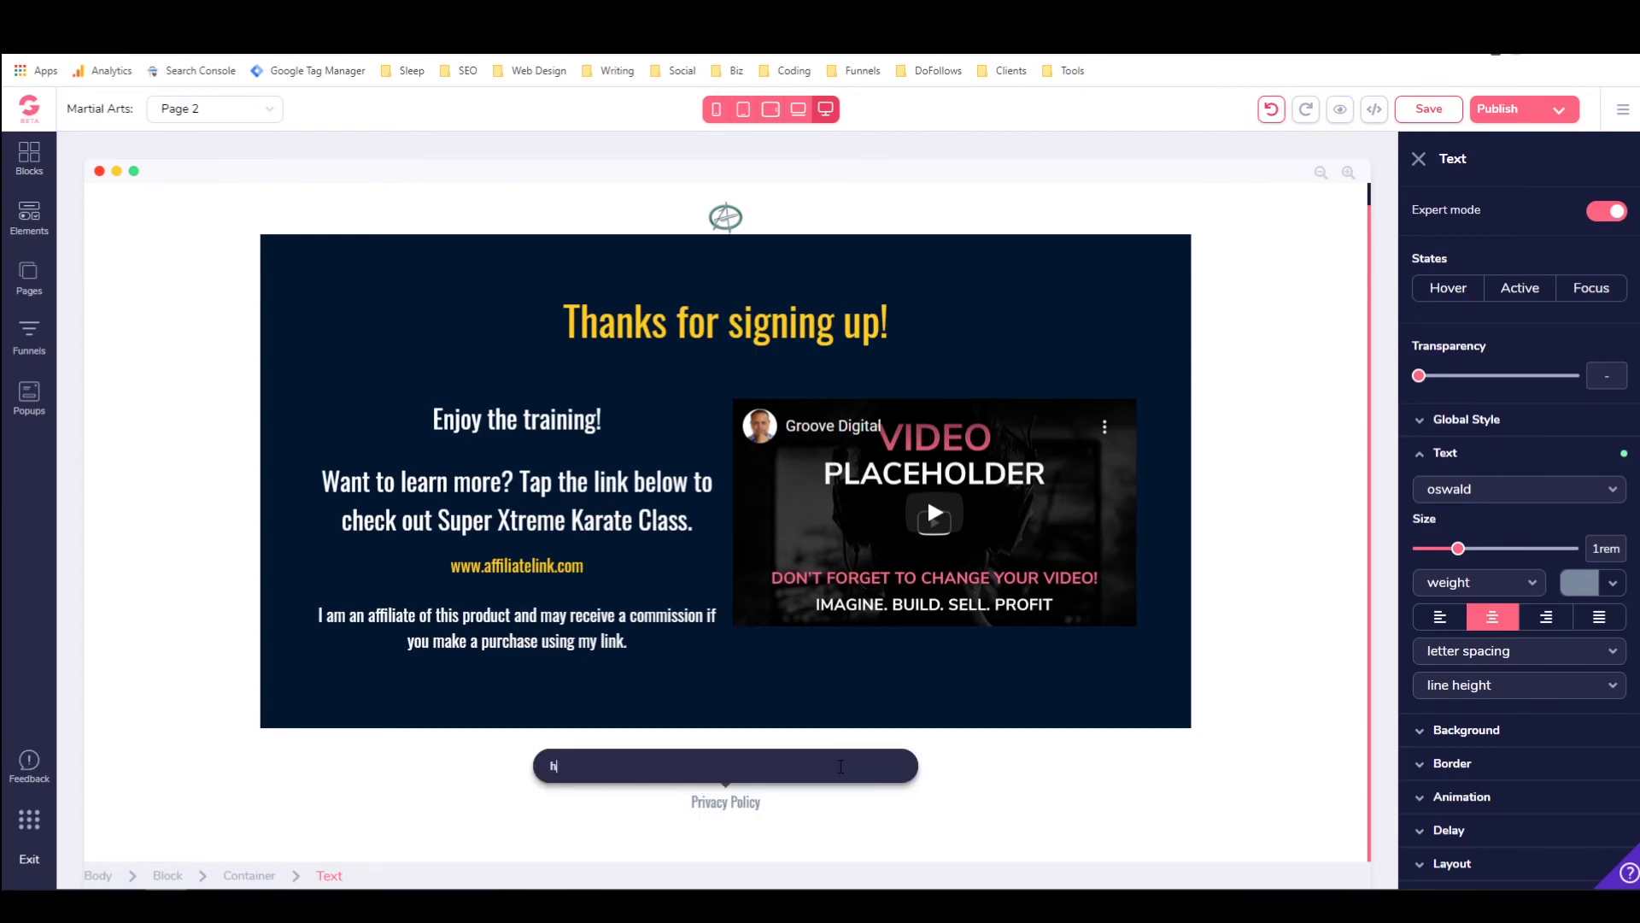
text(ttps://getyourgroove.info/privacy-policy)
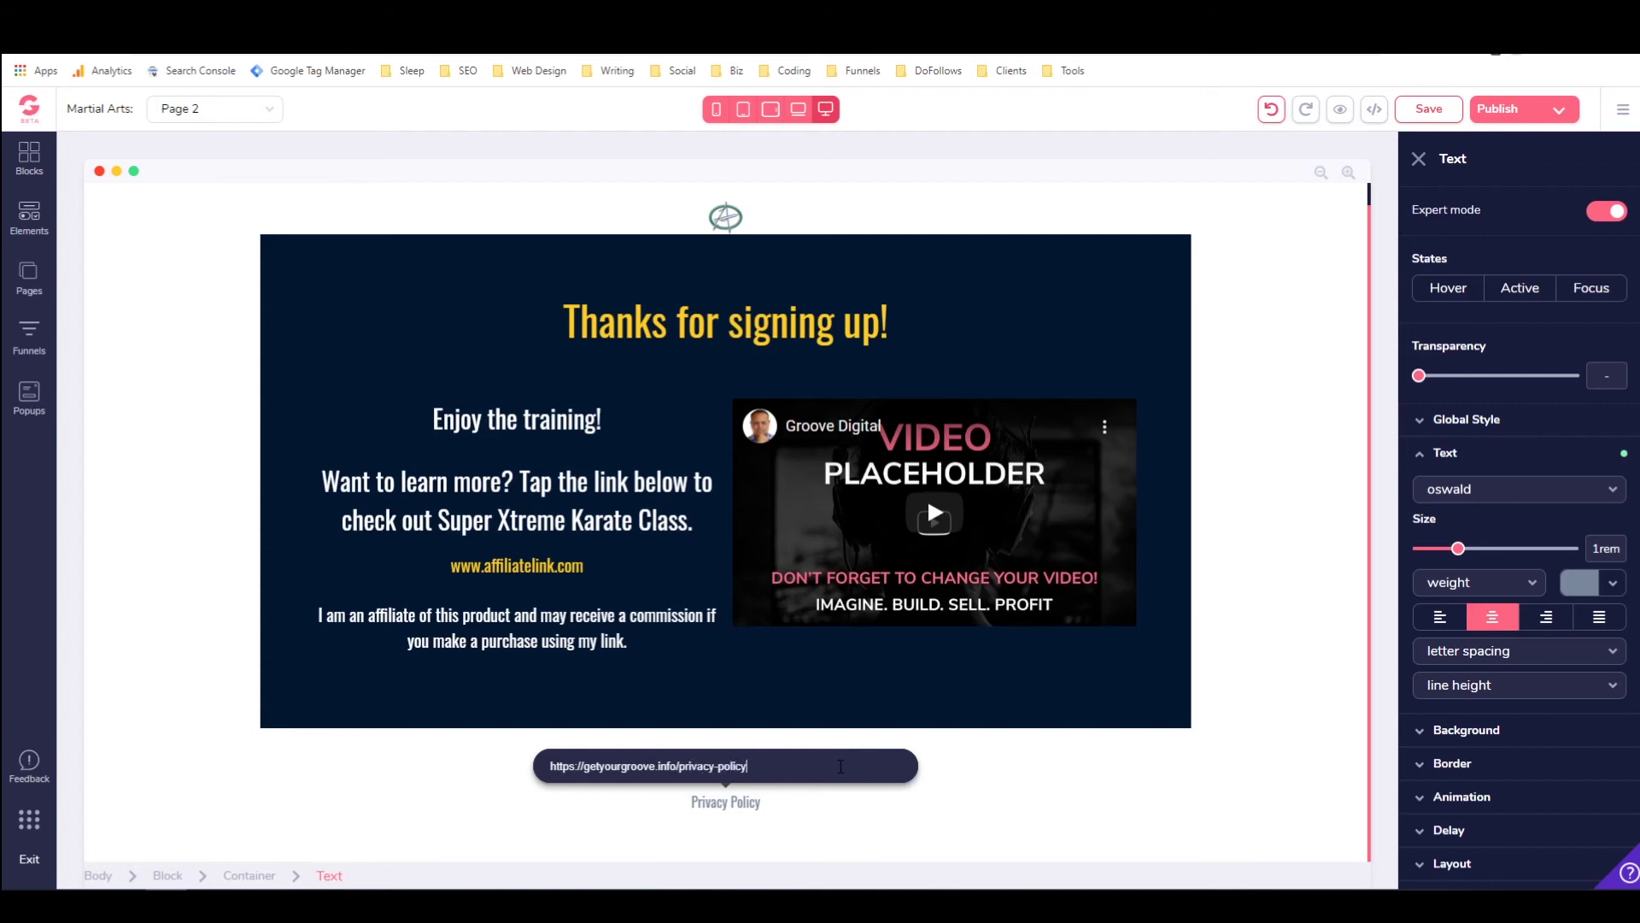
key(Return)
click(811, 252)
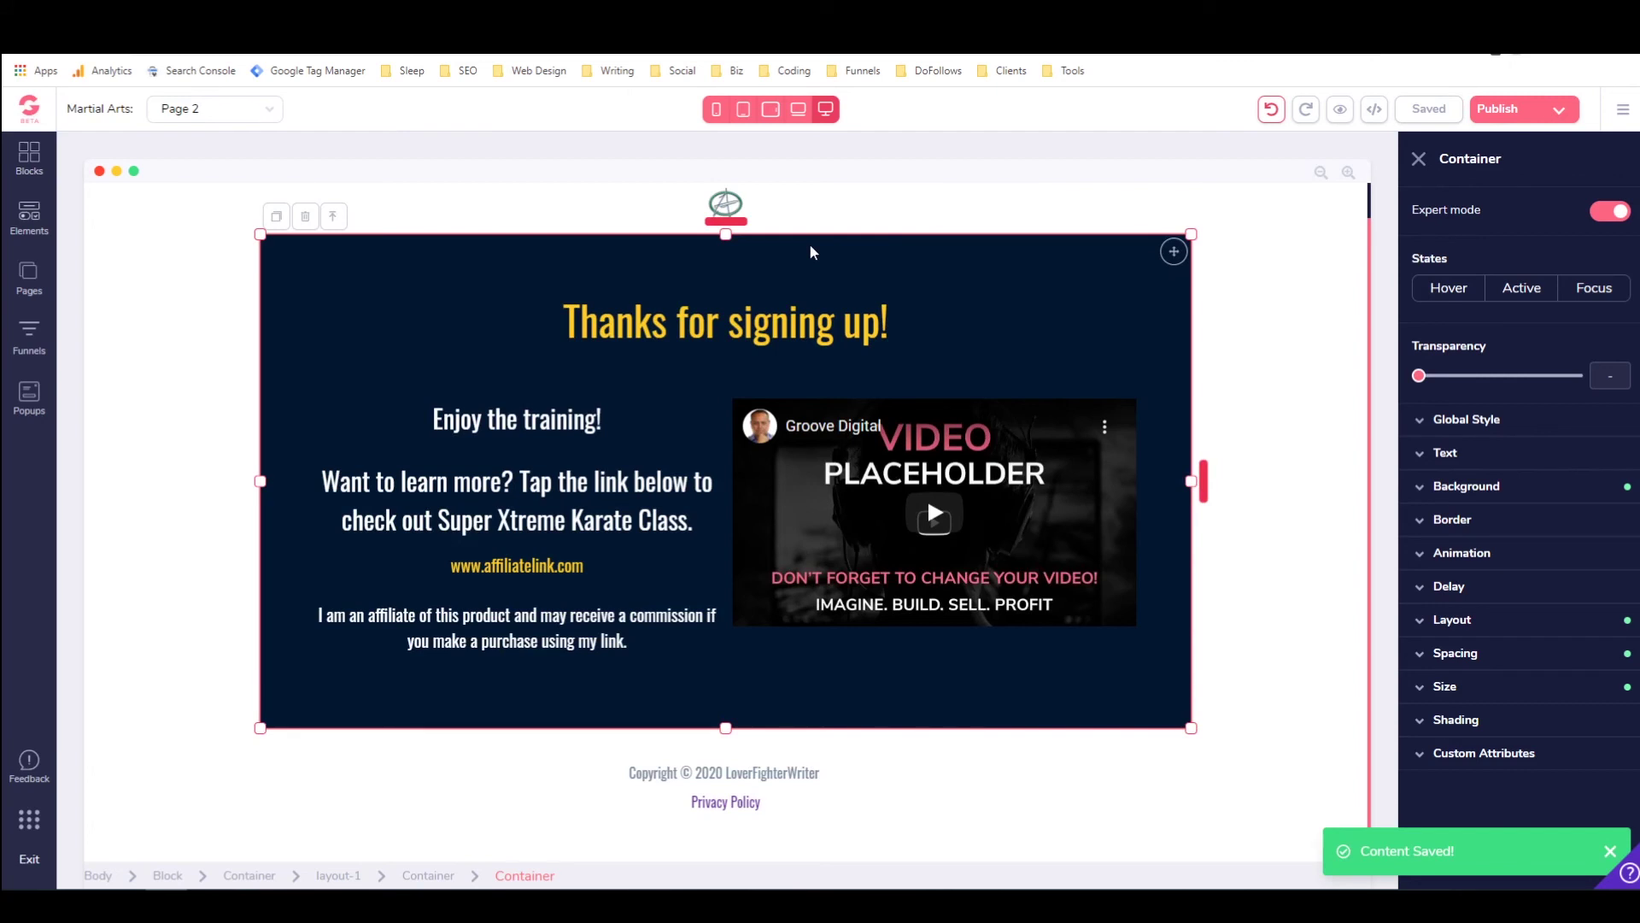
scroll(769, 274, up, 1)
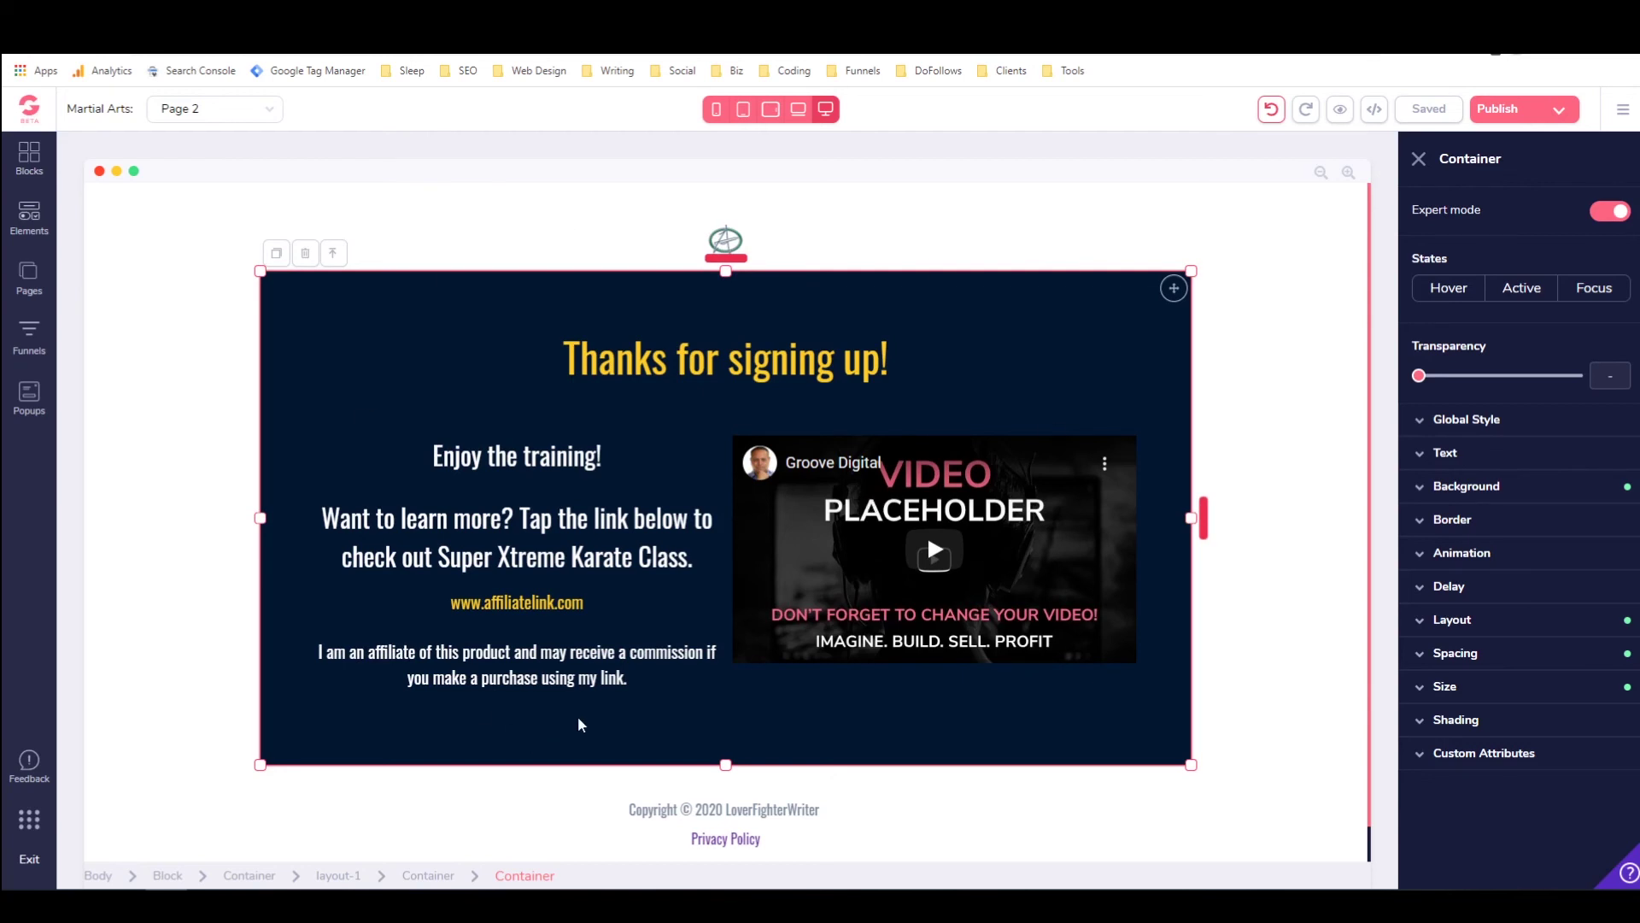
click(594, 626)
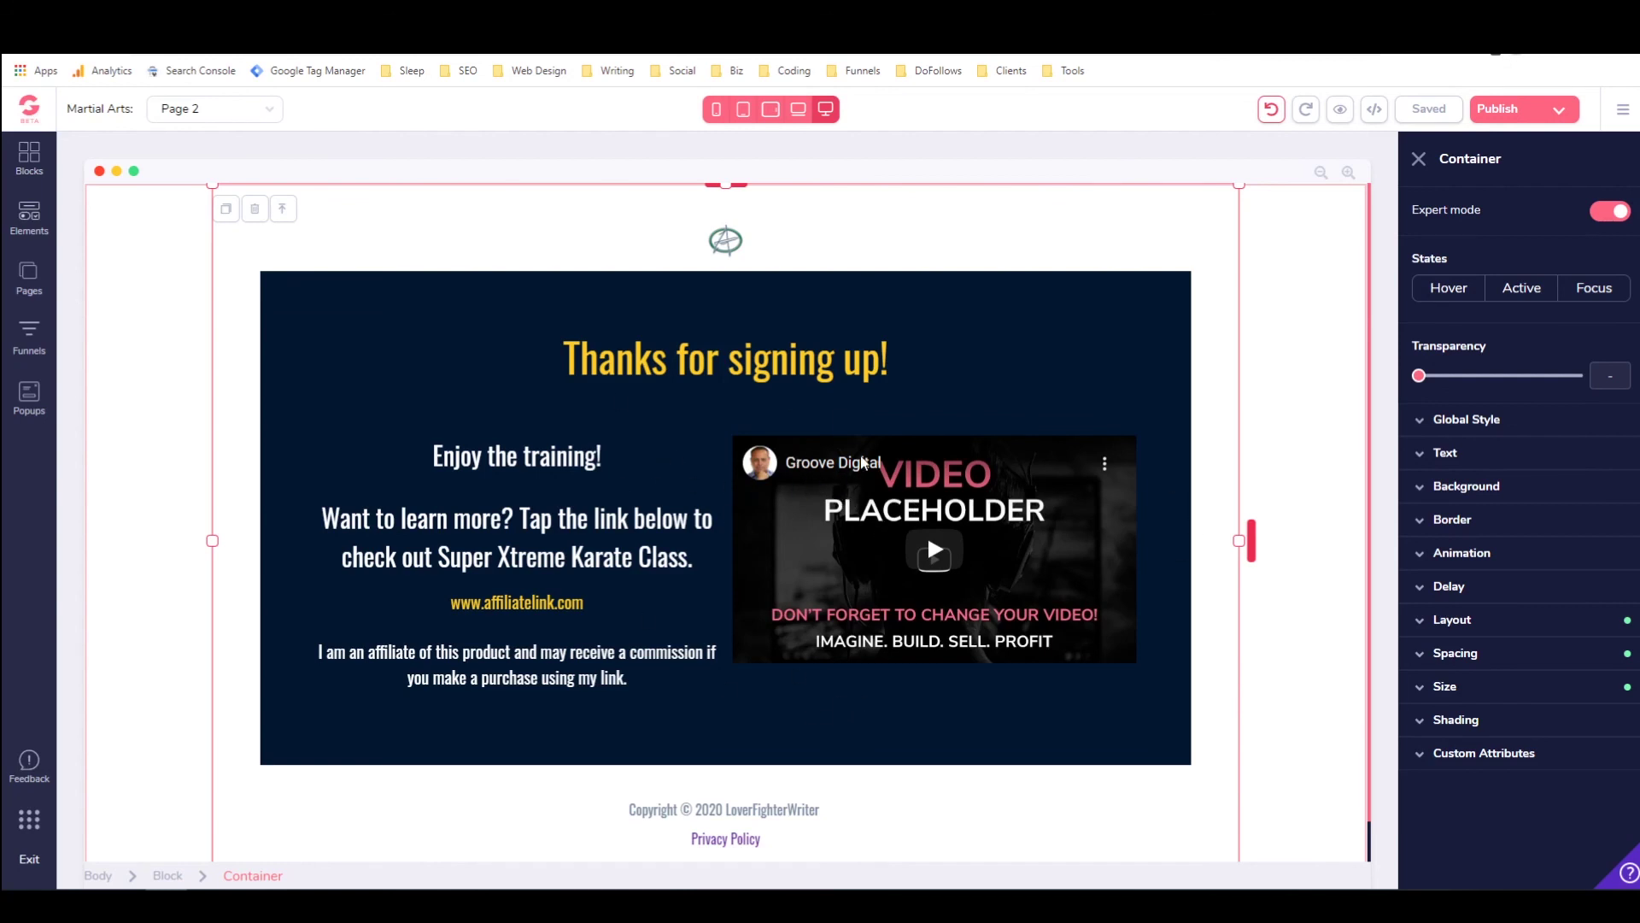
Review the YouTube video's Configure settings: video ID k2m2g3U0KIQ, 16:9 aspect ratio, then close them.
click(940, 474)
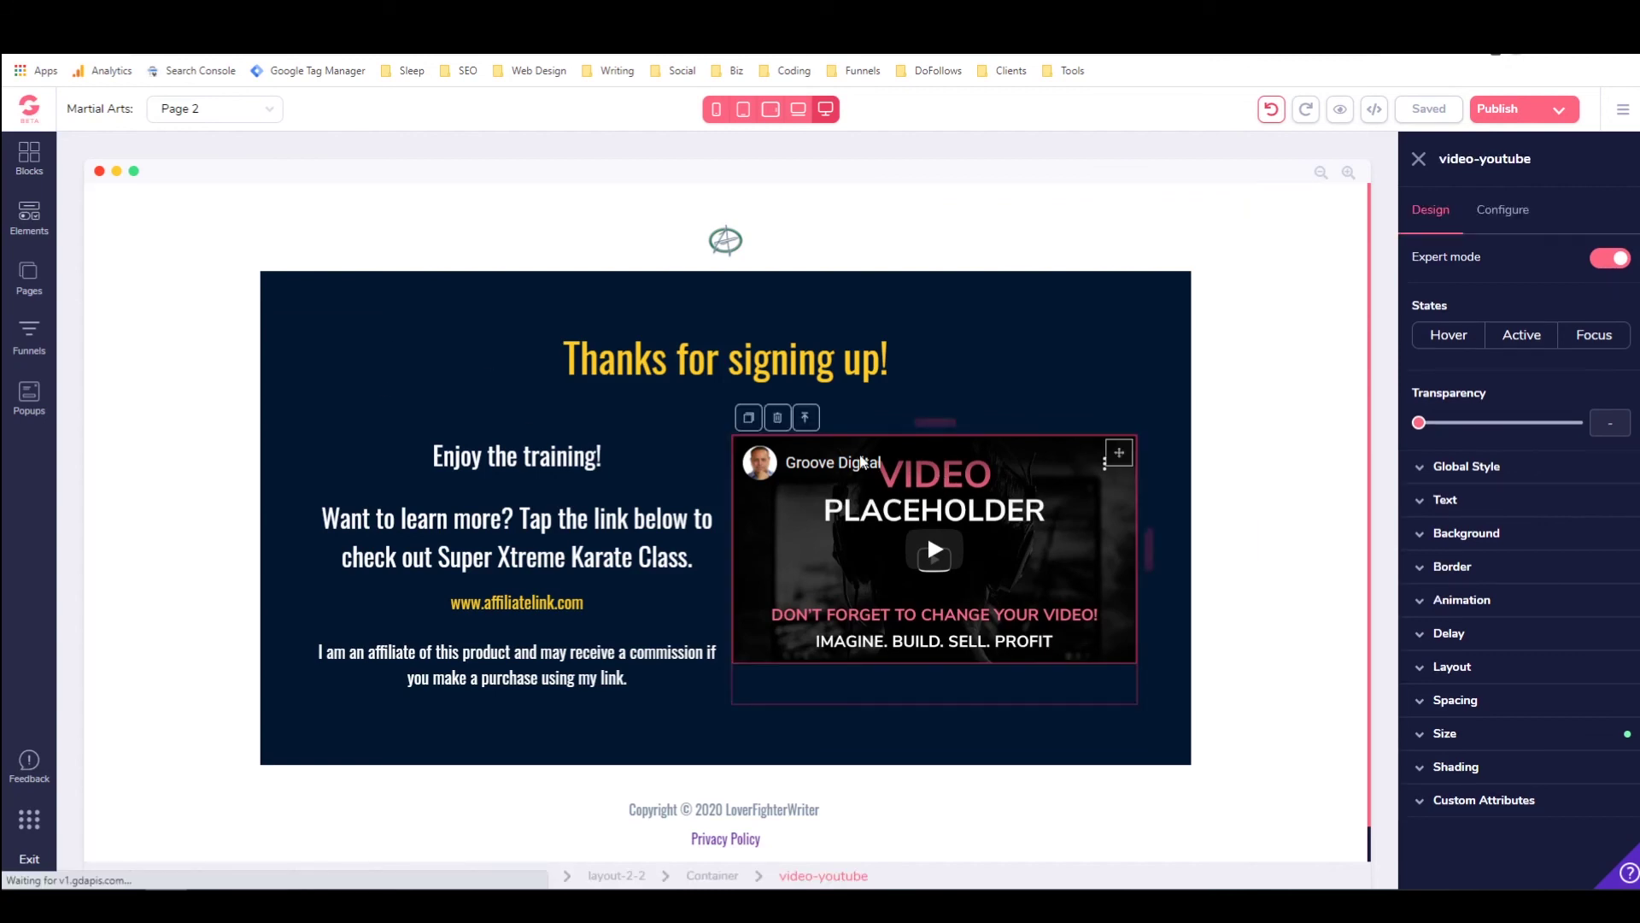
click(1505, 213)
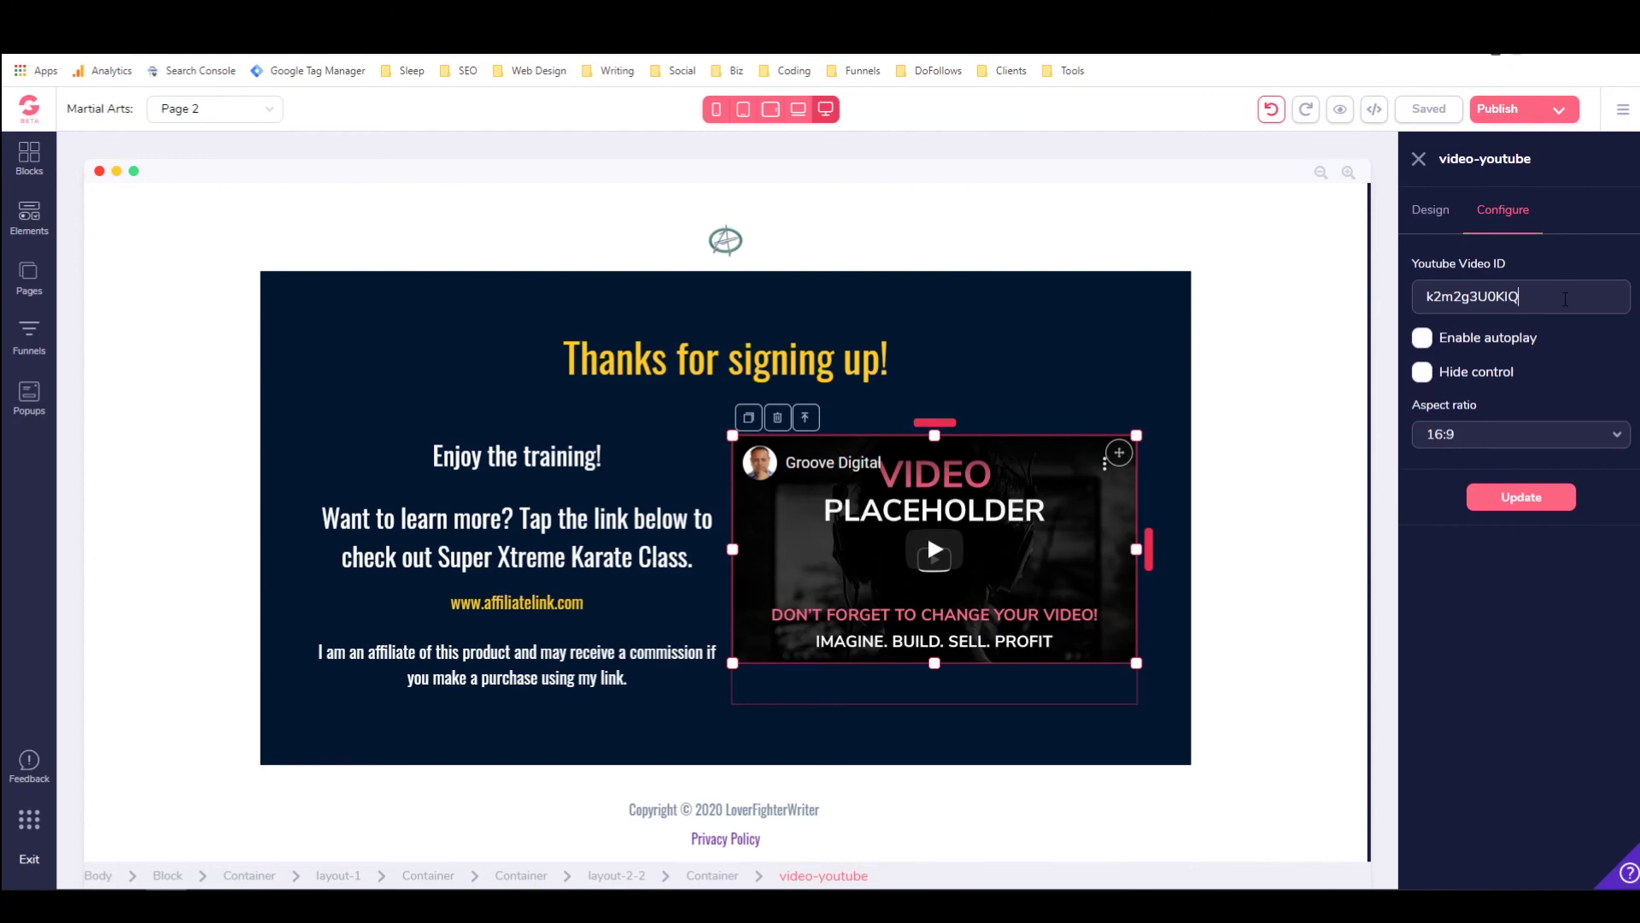
drag(1565, 299, 1424, 297)
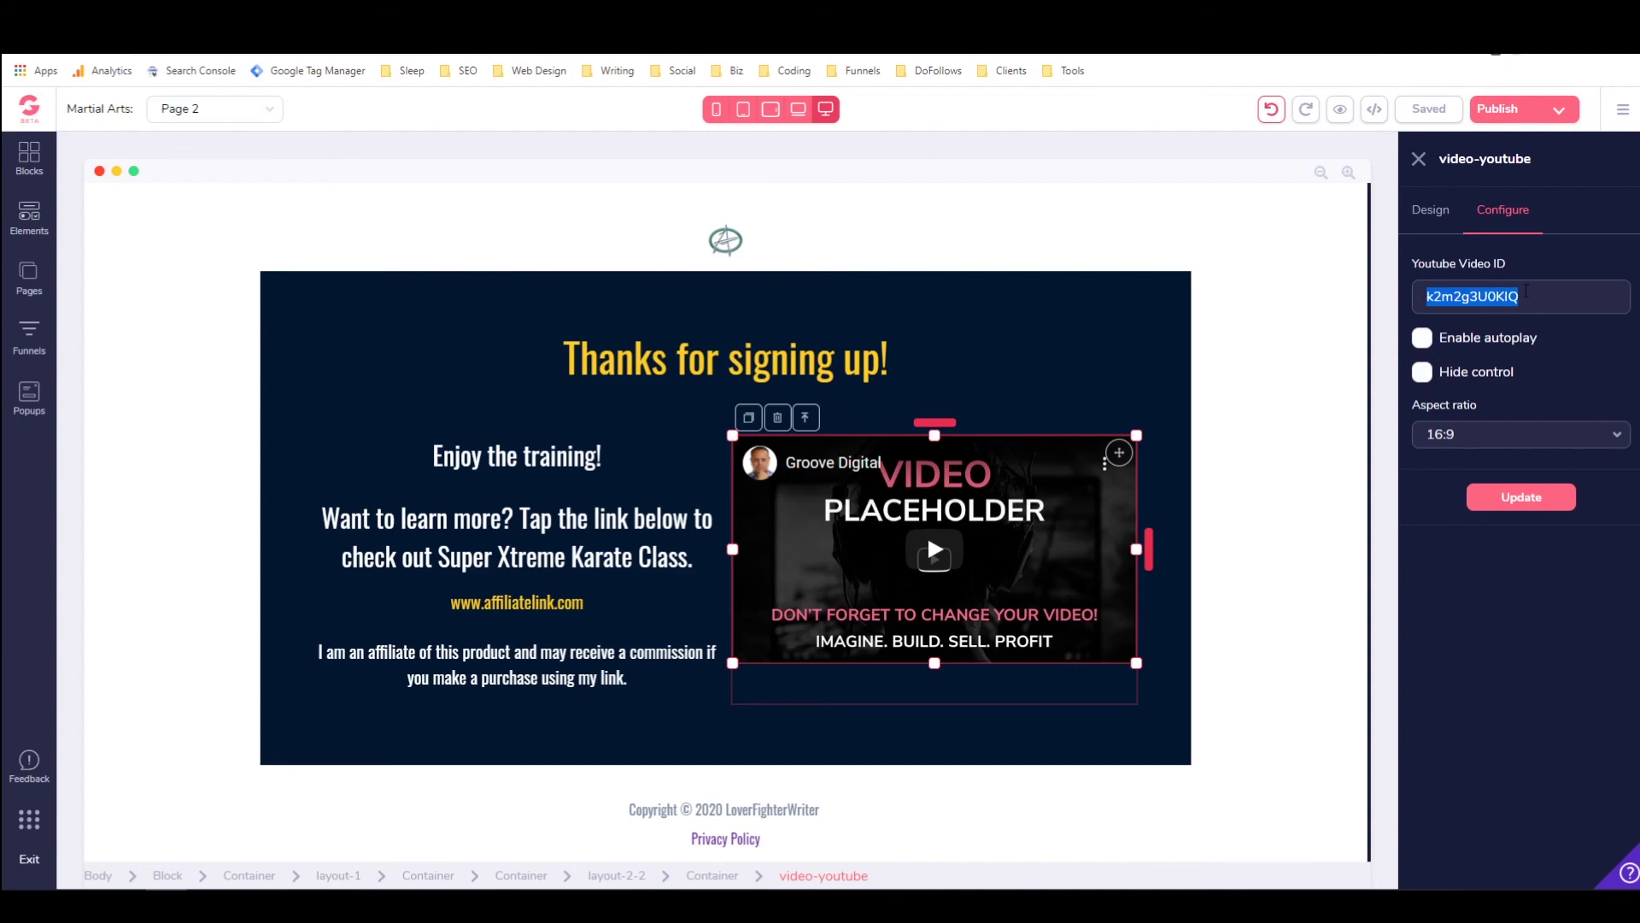
click(1526, 291)
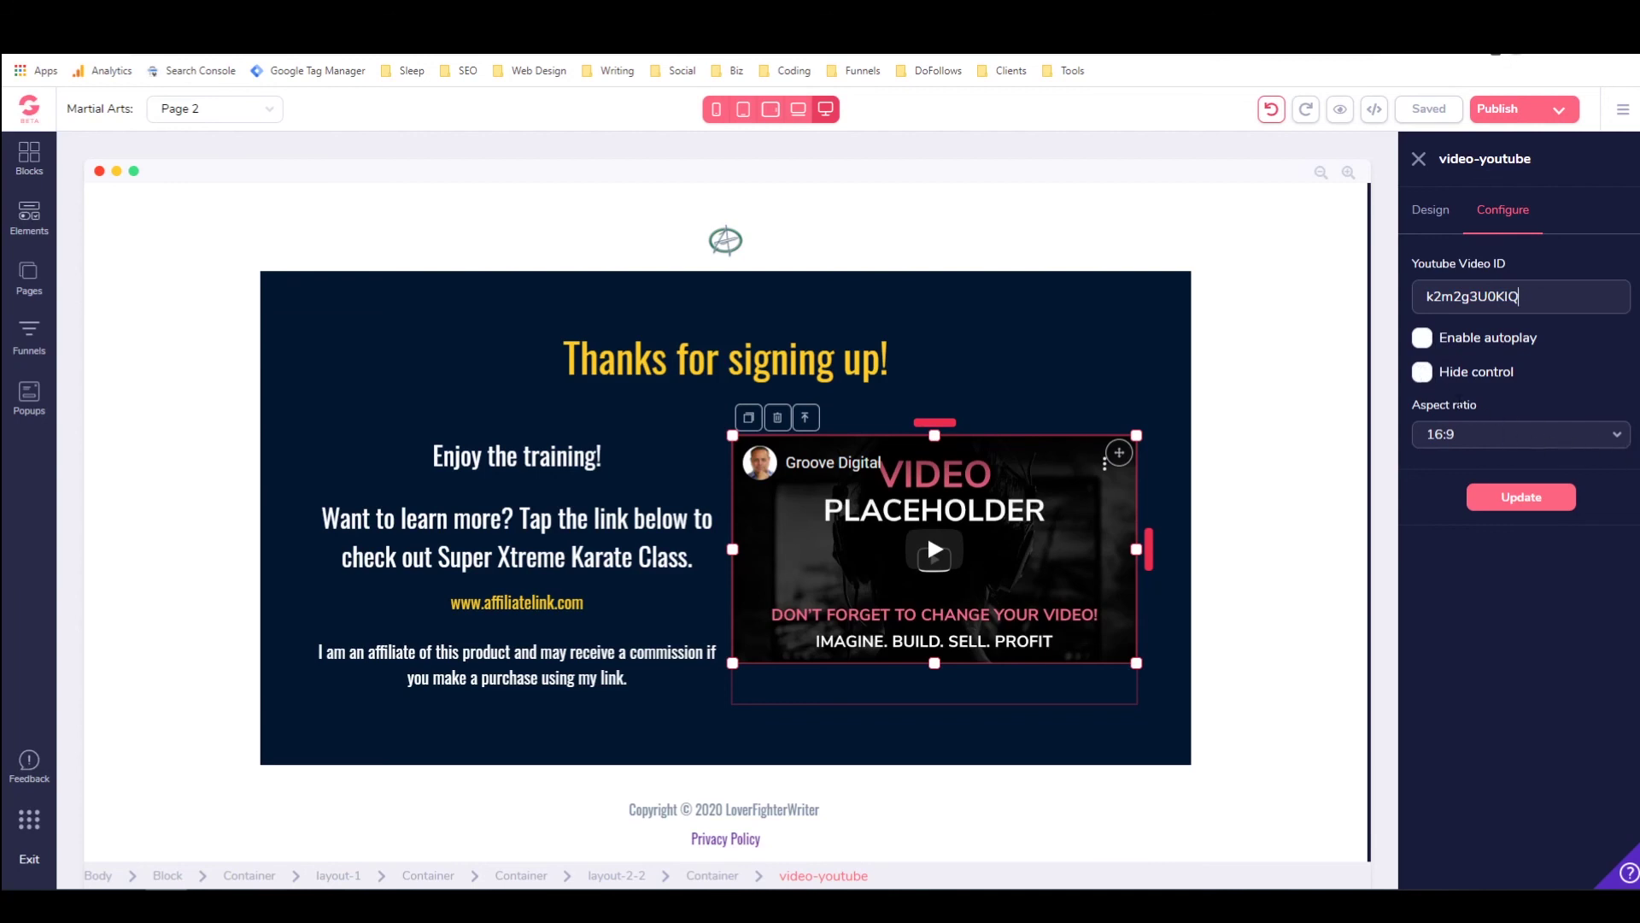
click(1504, 501)
click(1419, 160)
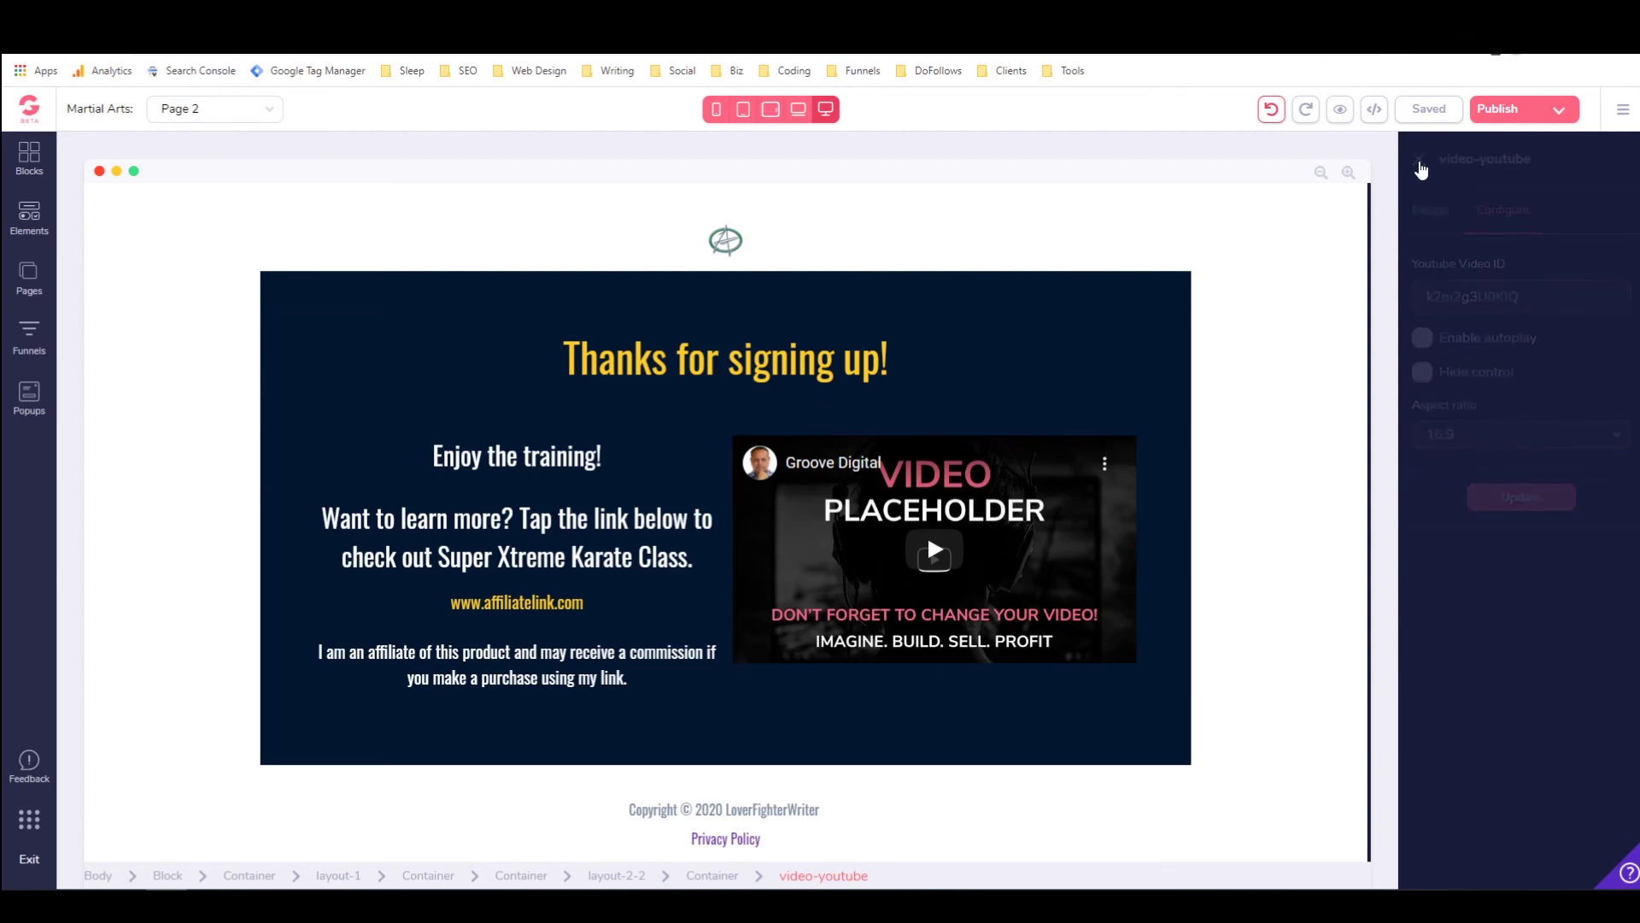